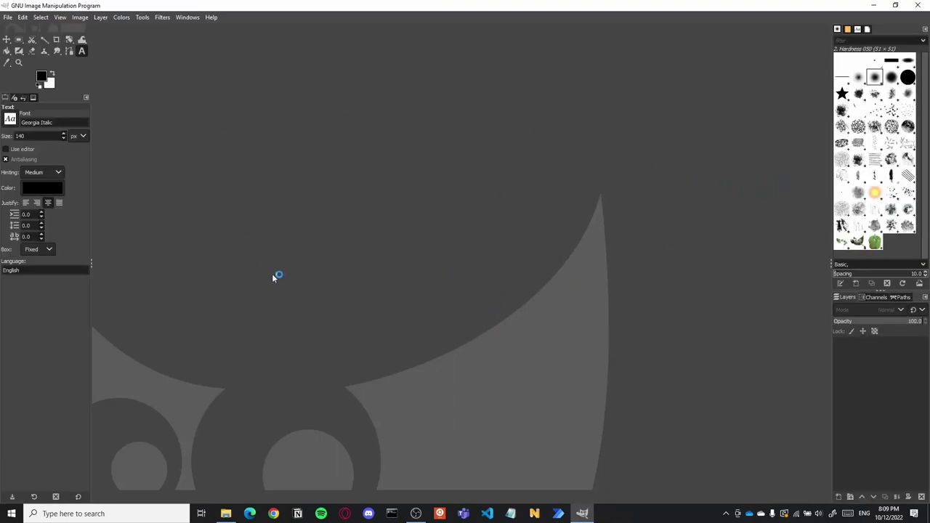
Step: Create a new image 1280 px wide and 556 px high
key("ctrl+n")
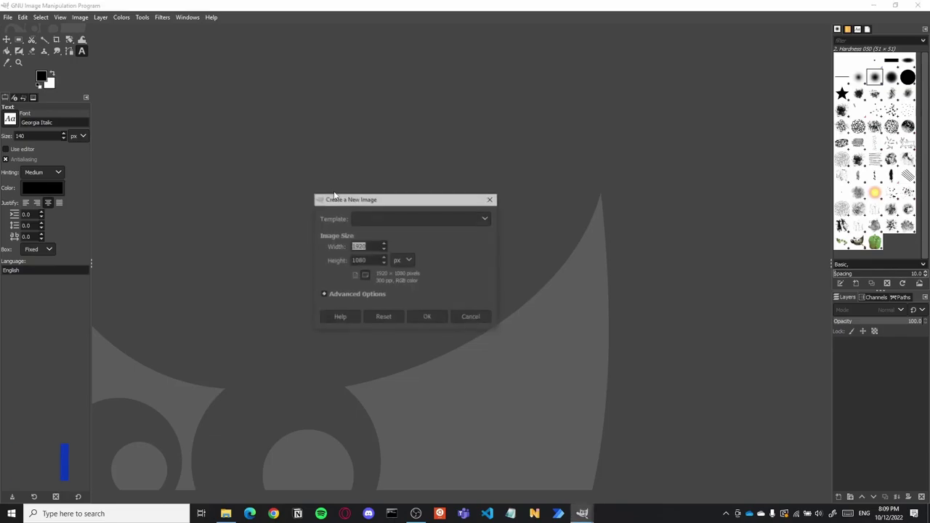
left_click(393, 218)
left_click(394, 219)
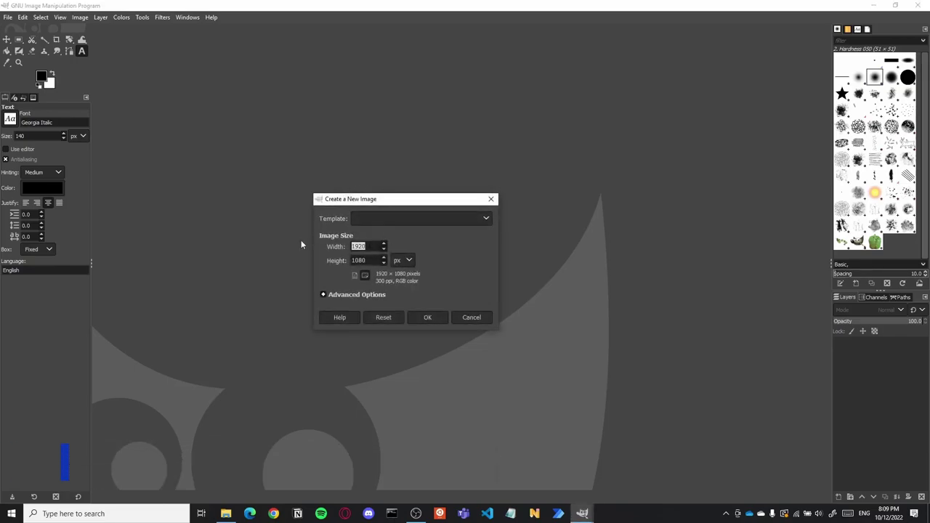
type("1280")
key("Tab")
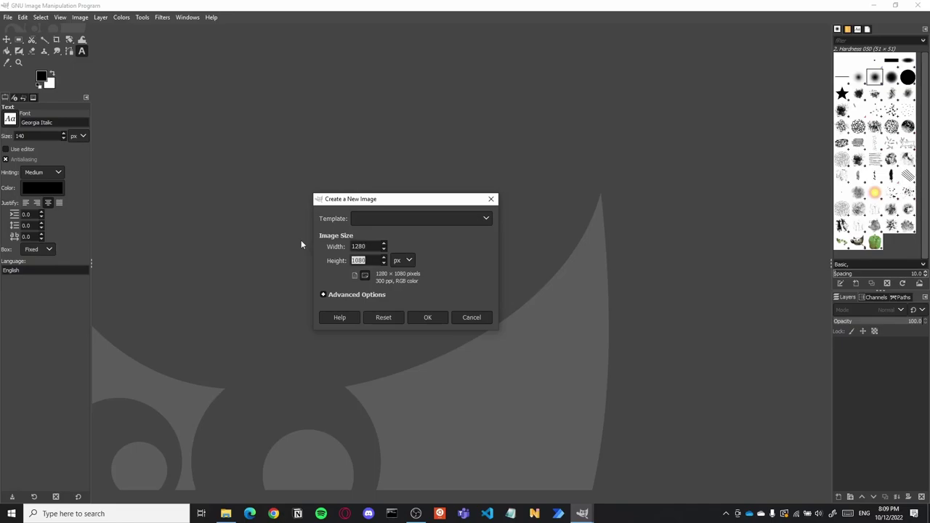
type("556")
left_click(426, 317)
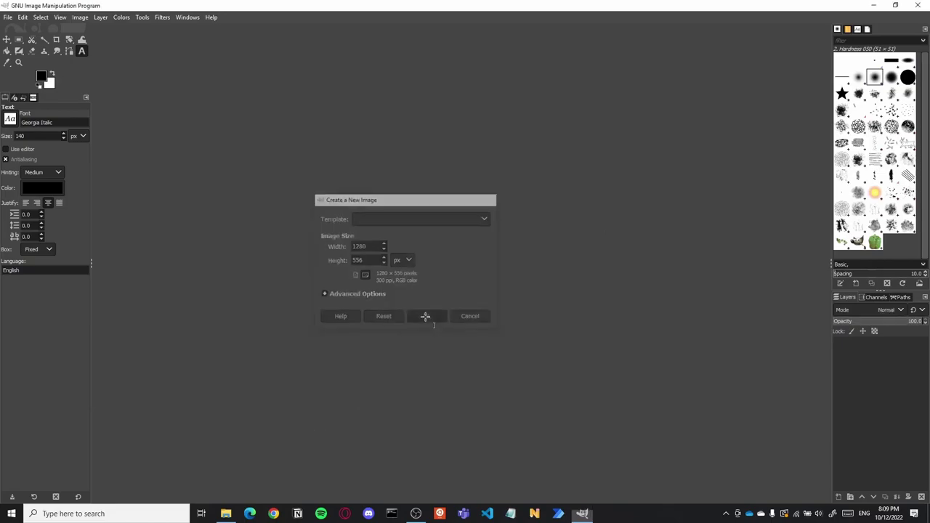
Step: Add an alpha channel to the Background layer and delete its white fill using Select by Color
right_click(880, 362)
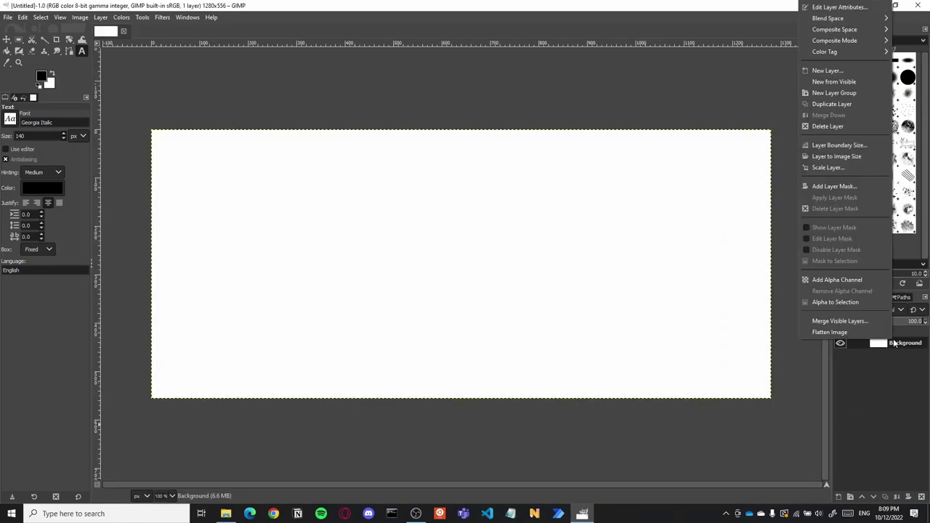
left_click(844, 282)
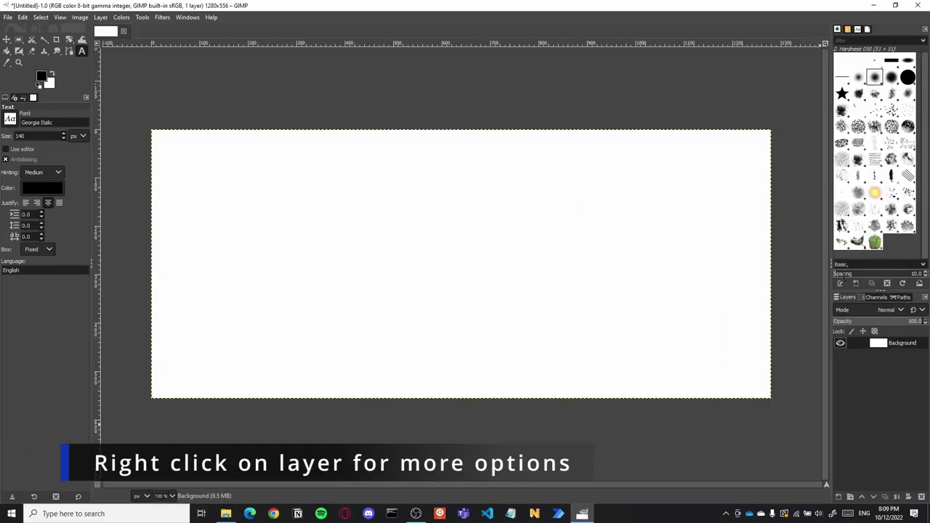
key("shift+o")
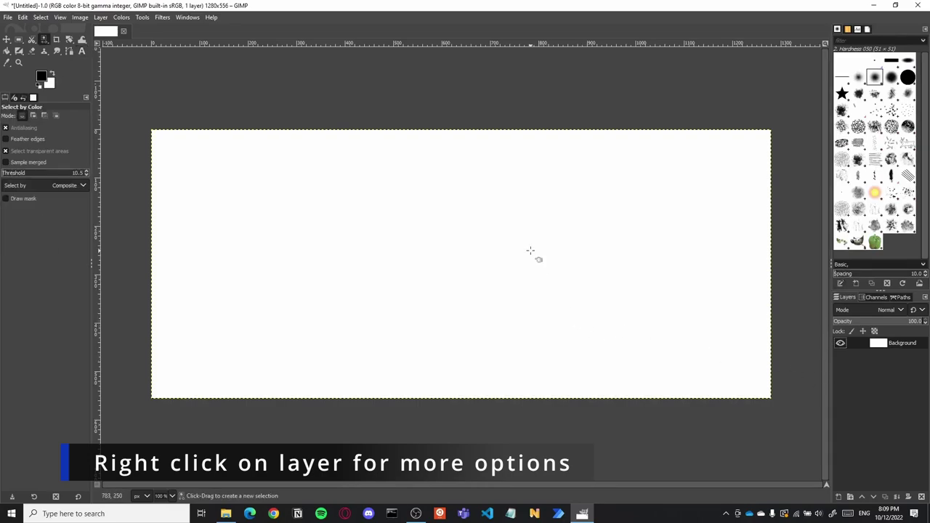
left_click(530, 250)
key("Delete")
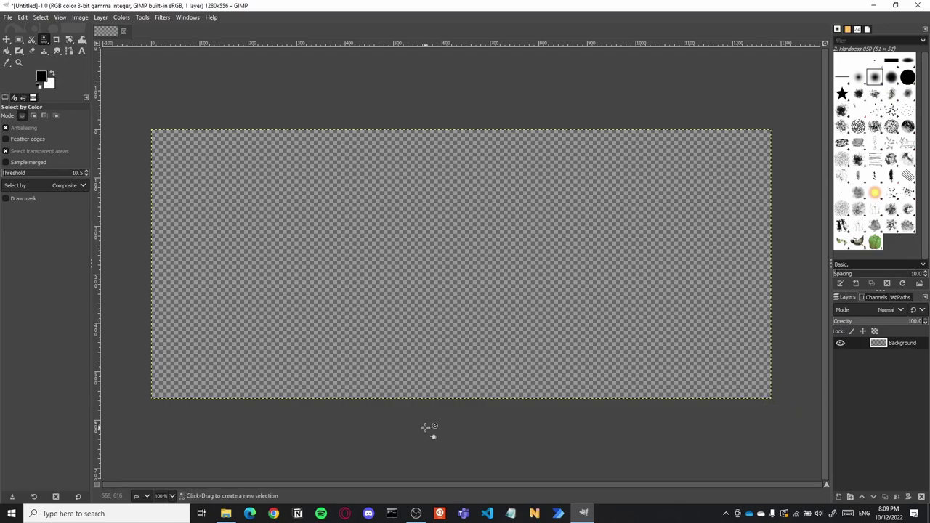
right_click(898, 344)
left_click(908, 354)
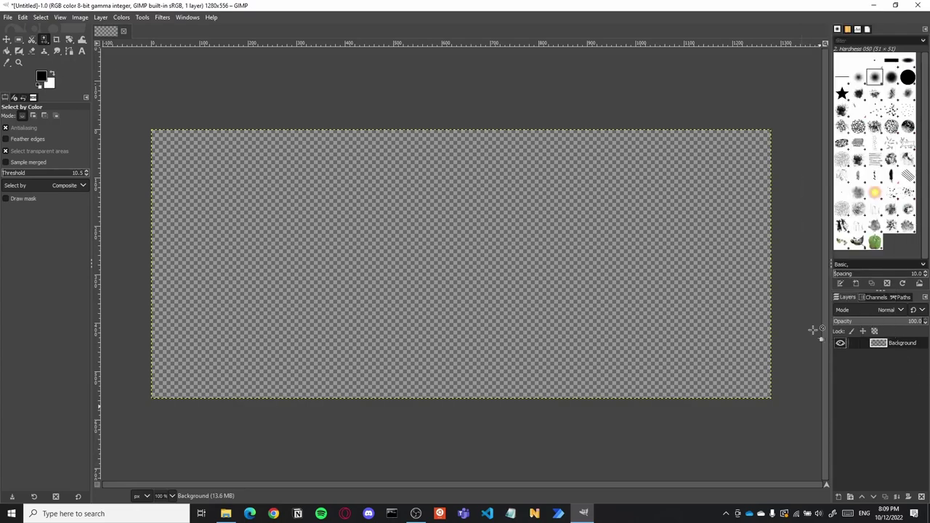
Step: Add a horizontal guide at position 0, along the upper edge of the canvas
left_click(82, 17)
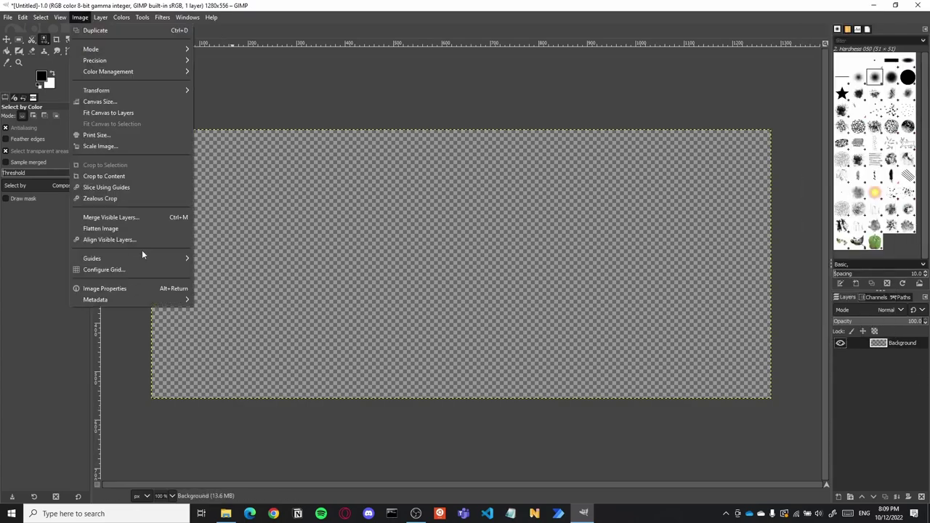
mouse_move(135, 260)
left_click(231, 271)
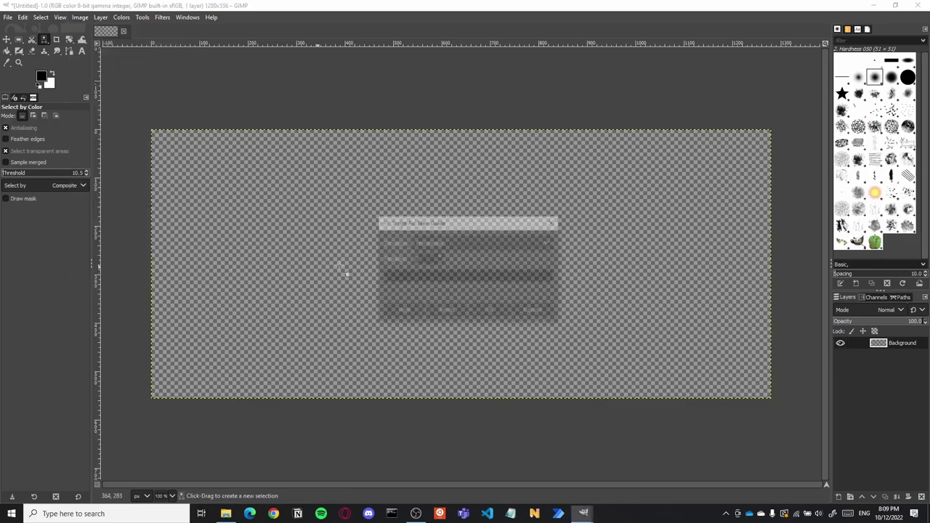
left_click(434, 244)
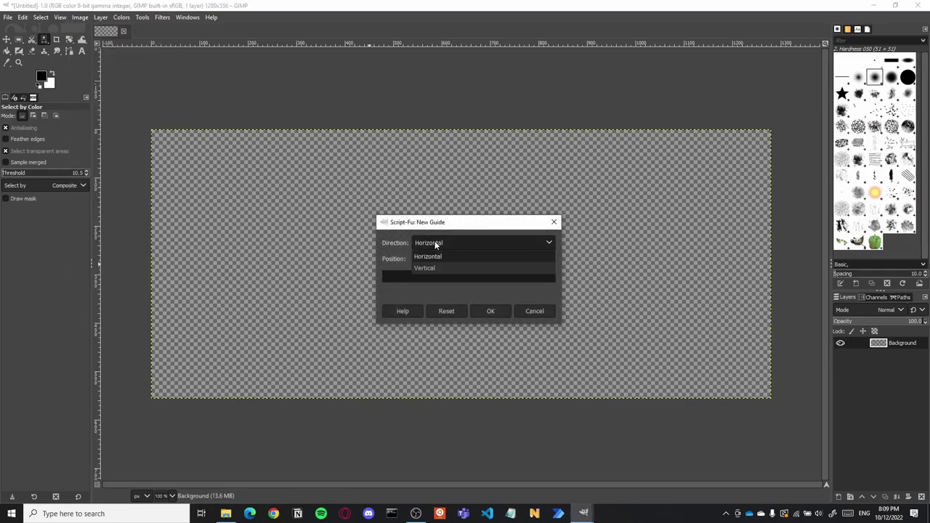
left_click(435, 245)
left_click(489, 311)
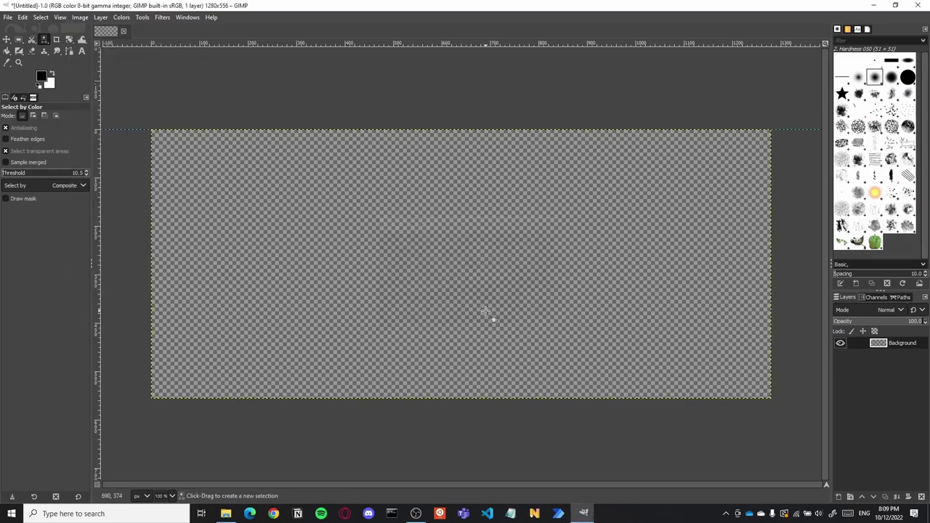
Step: Add a new horizontal guide at position 114 px
left_click(80, 17)
mouse_move(146, 265)
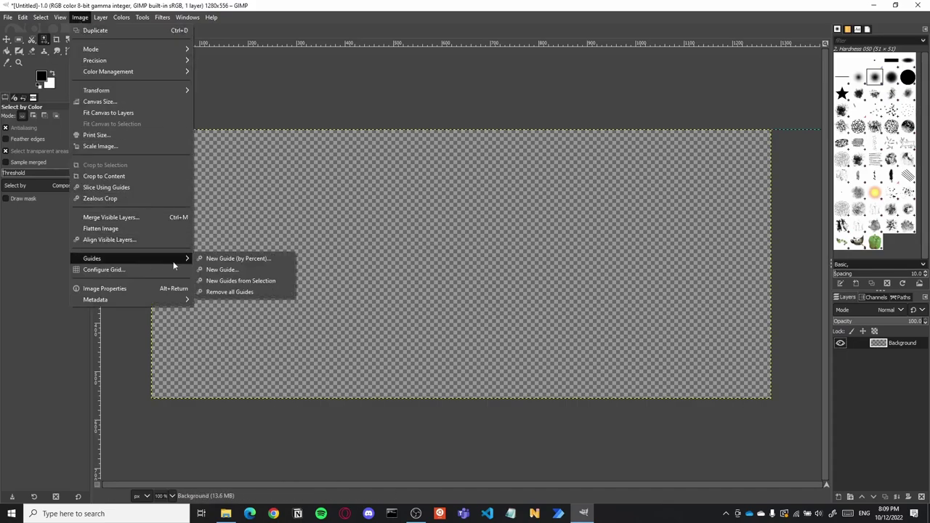
left_click(226, 269)
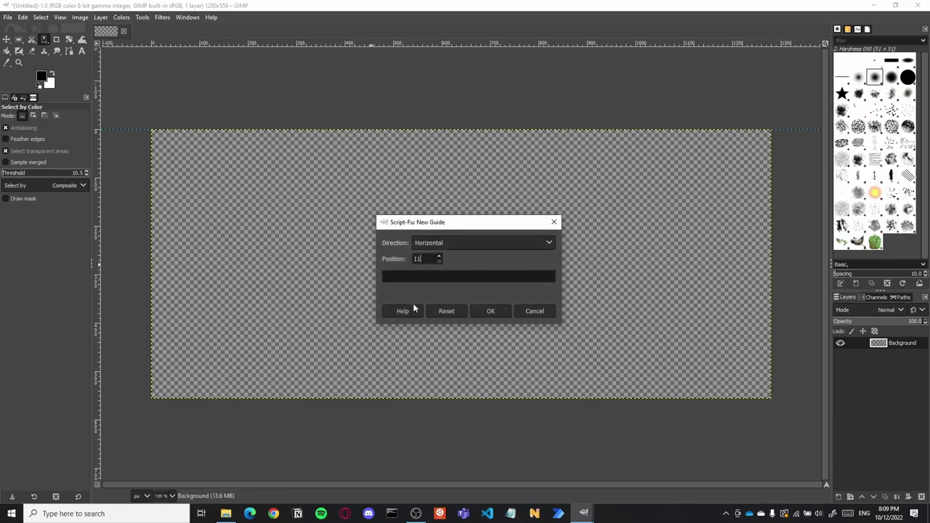
type("114")
key("Return")
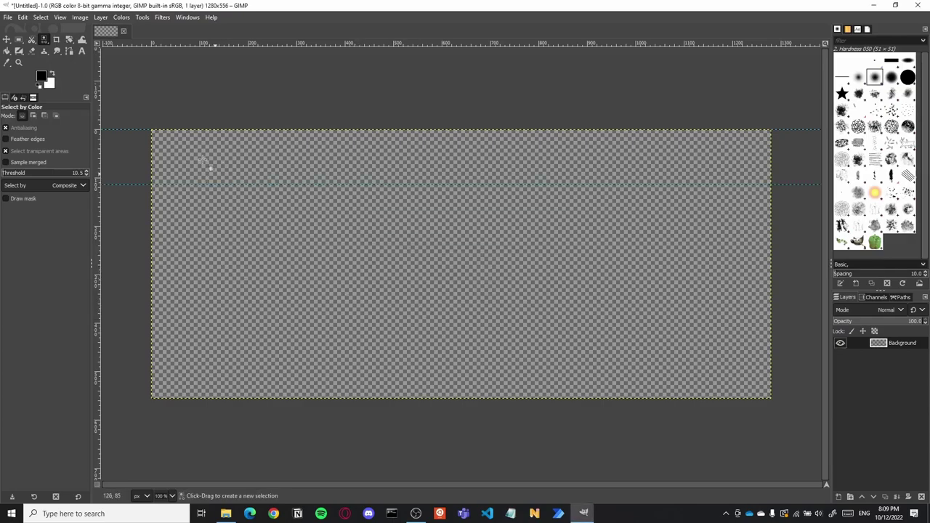
Step: Add a new horizontal guide at position 209 px
left_click(80, 17)
mouse_move(138, 255)
left_click(230, 269)
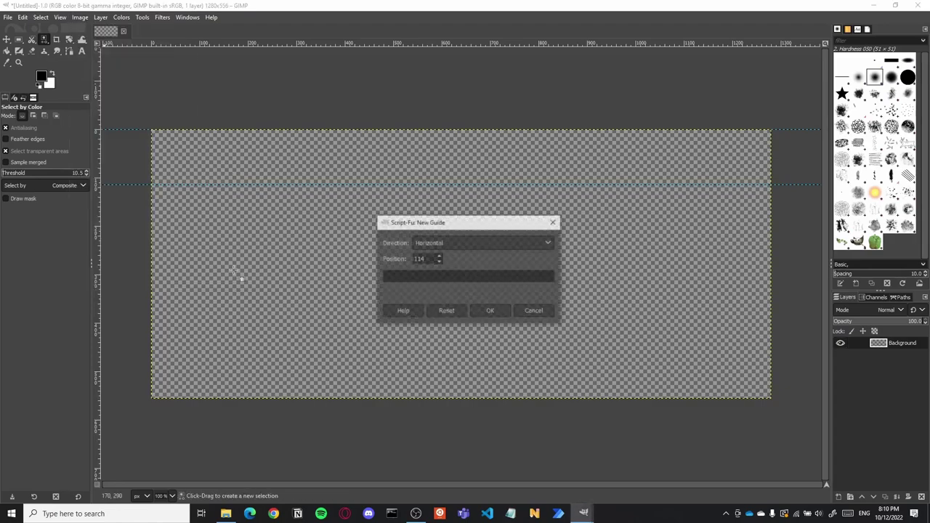
type("210")
key("Return")
Step: Add a new horizontal guide at position 297 px
left_click(80, 17)
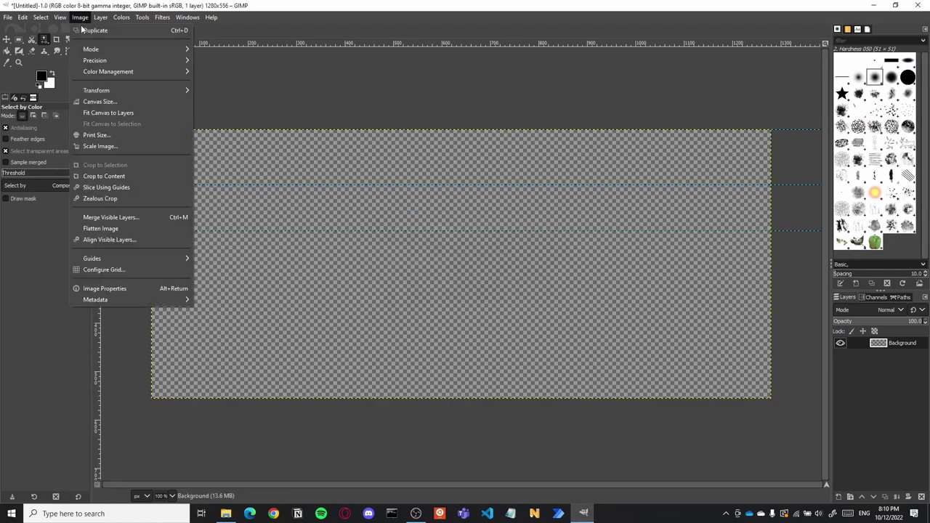
mouse_move(145, 258)
left_click(229, 268)
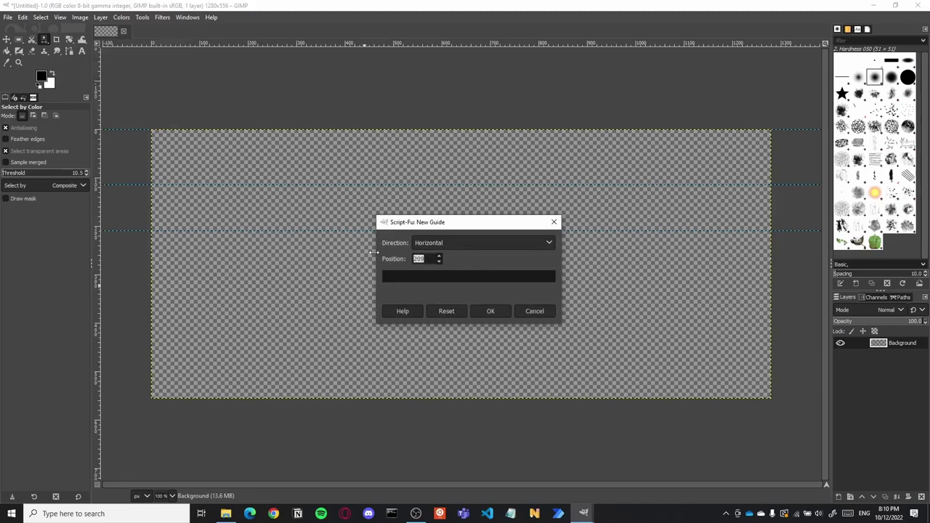
key("Return")
Step: Add a new horizontal guide at position 385 px
left_click(80, 17)
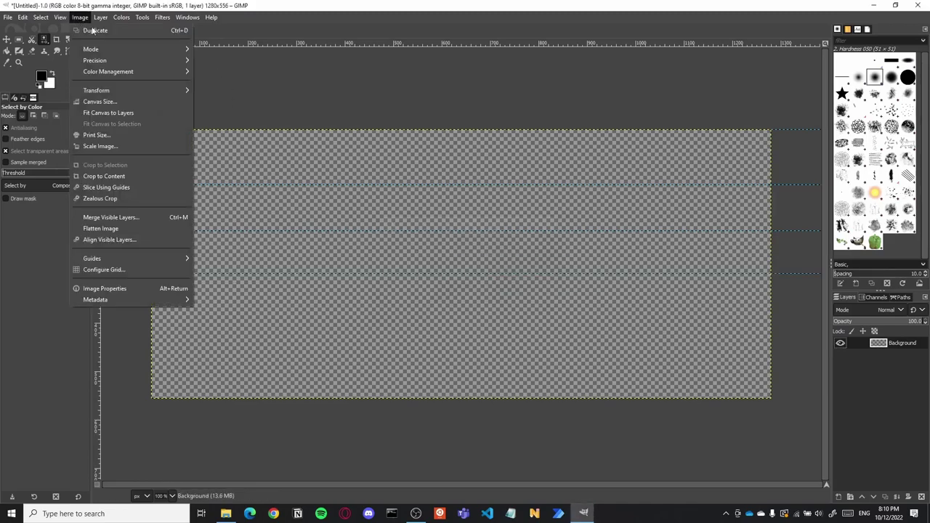
mouse_move(159, 258)
left_click(221, 269)
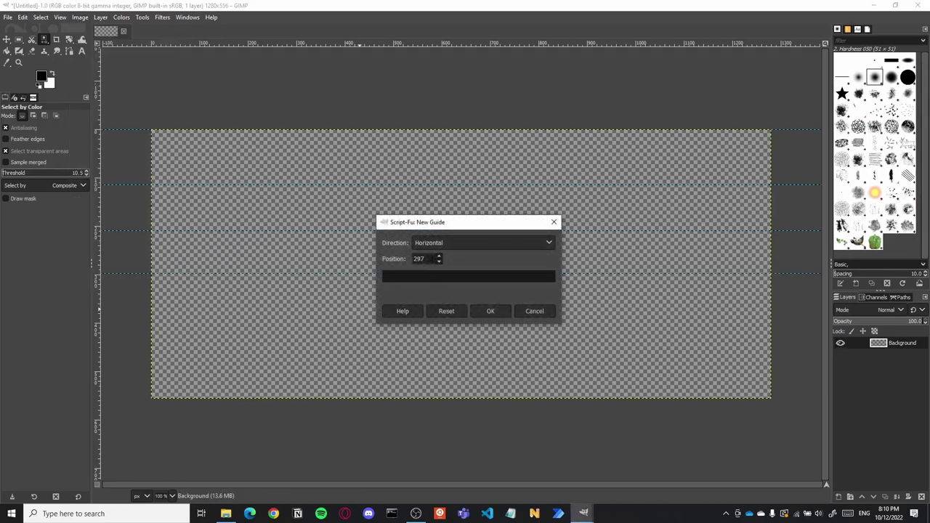
type("385")
key("Return")
Step: Add a new horizontal guide at position 478 px
left_click(80, 17)
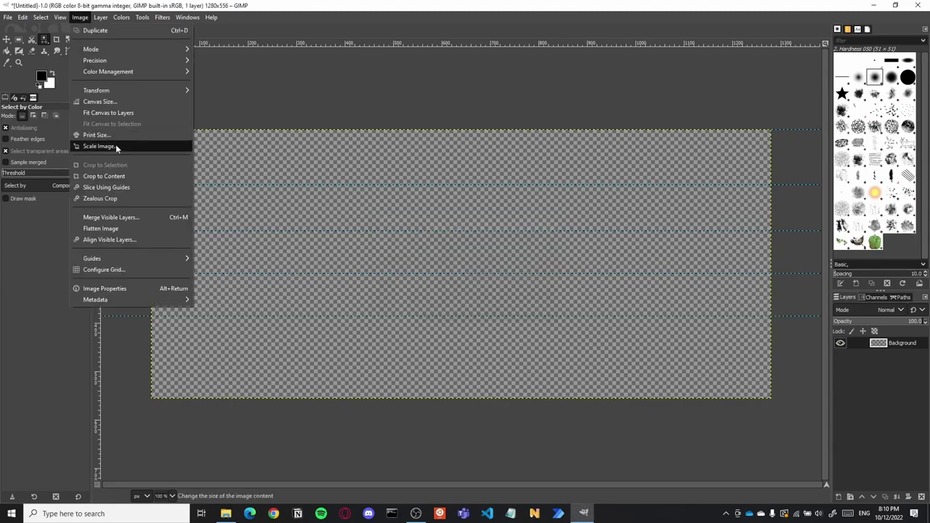
mouse_move(159, 258)
left_click(222, 270)
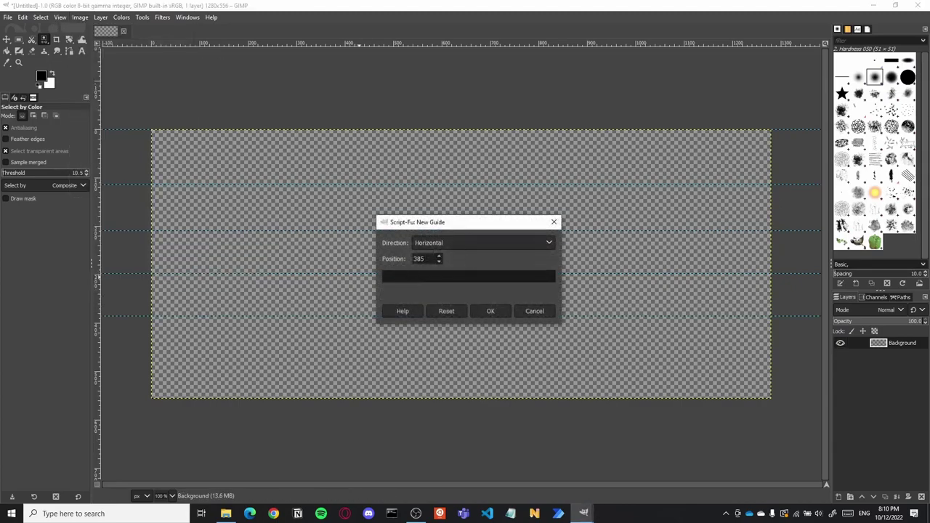
type("480")
key("Return")
Step: Add a horizontal guide at position 556 px, along the lower edge of the canvas
left_click(80, 17)
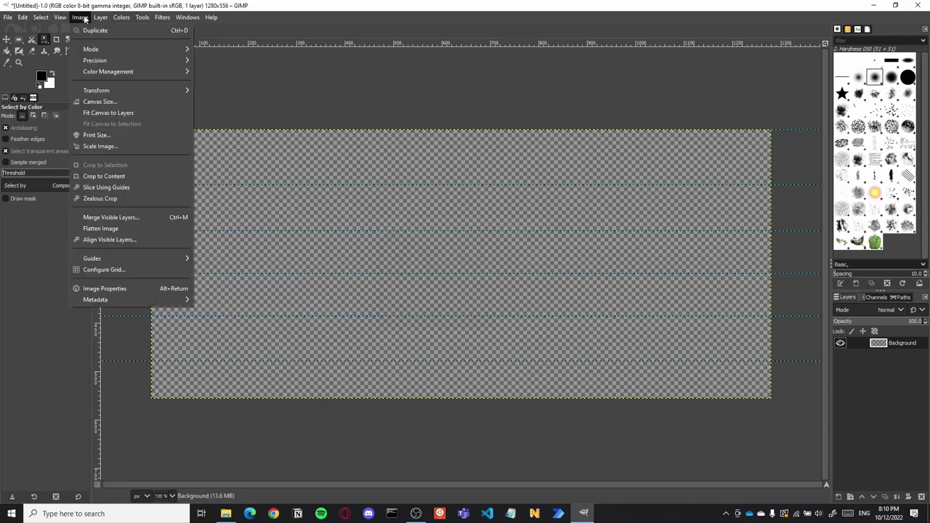
mouse_move(160, 259)
left_click(237, 272)
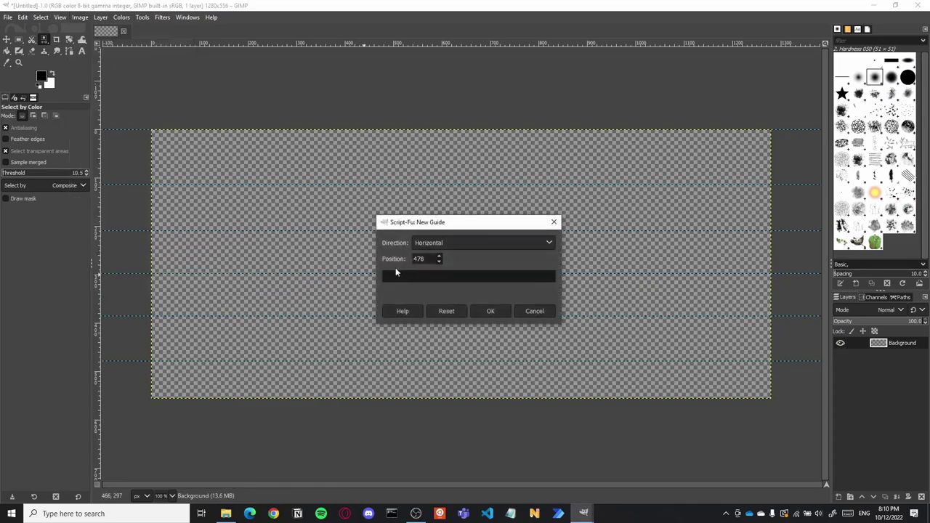
type("556")
key("Return")
Step: Add a new guide with vertical direction at position 0, along the canvas's left edge
left_click(80, 17)
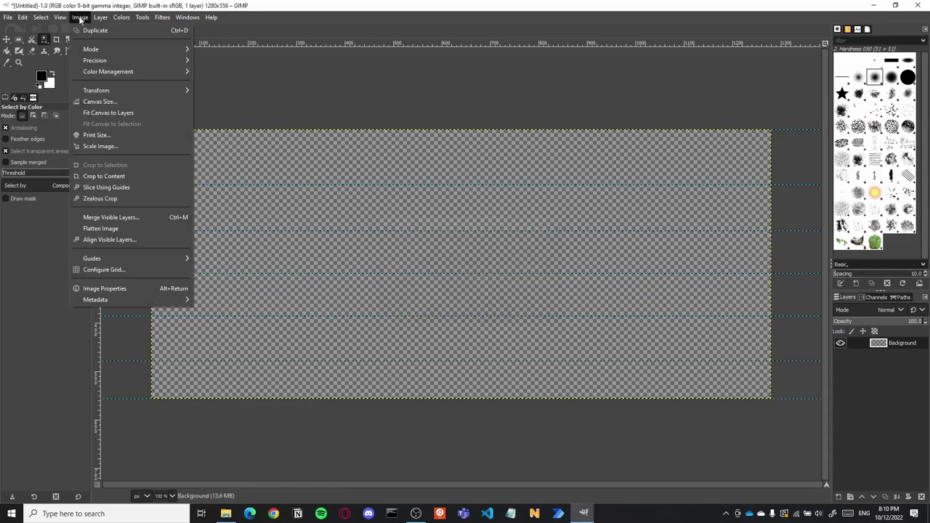
mouse_move(140, 261)
left_click(244, 271)
left_click(436, 243)
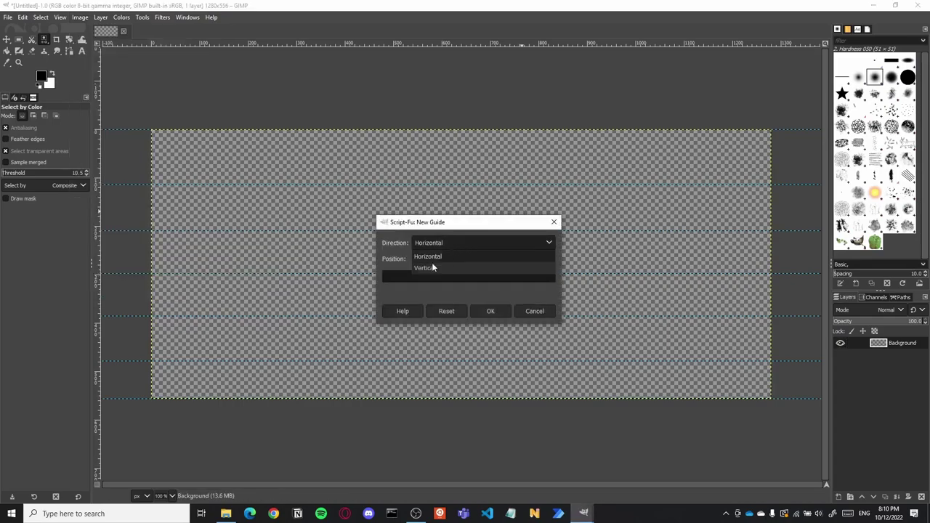
left_click(432, 267)
left_click_drag(428, 260, 354, 232)
type("0")
key("Return")
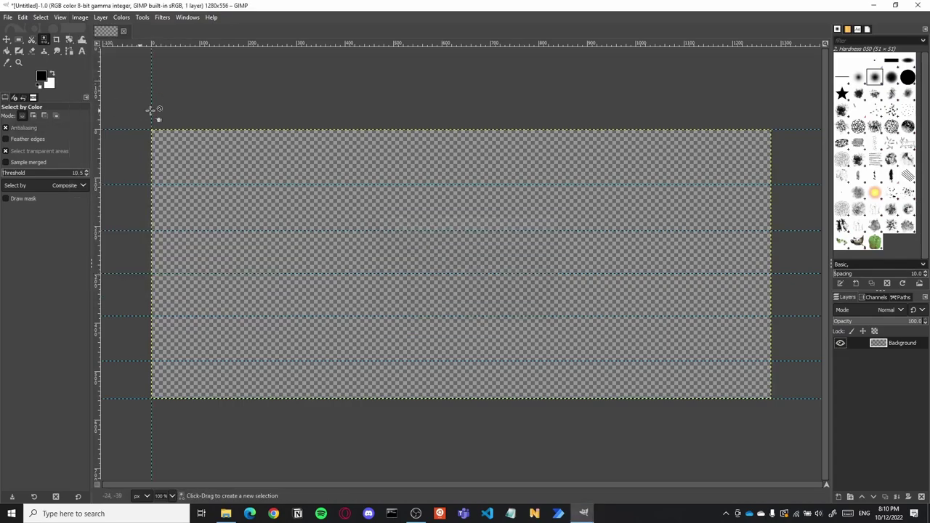
Step: Add a new vertical guide at position 50 px
left_click(80, 17)
mouse_move(131, 263)
left_click(222, 270)
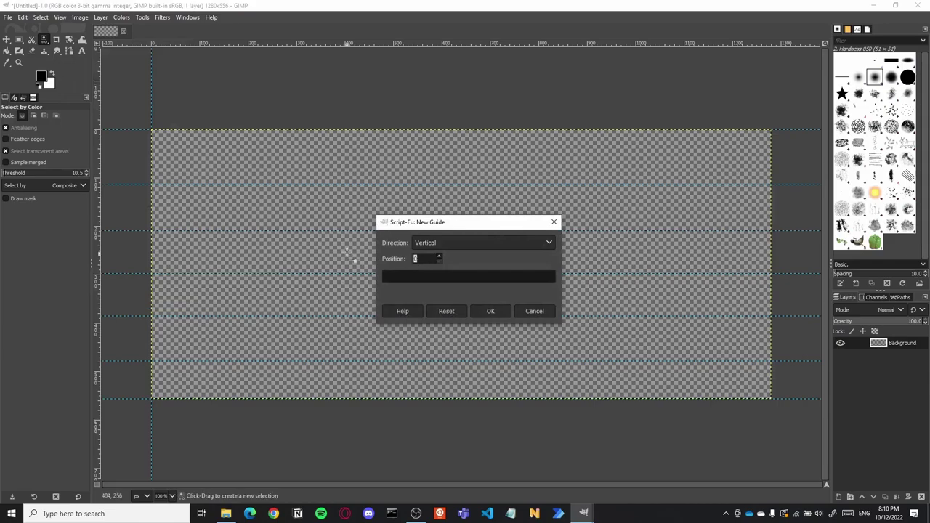
type("50")
key("Return")
Step: Add a new vertical guide at position 100 px
left_click(80, 17)
mouse_move(131, 258)
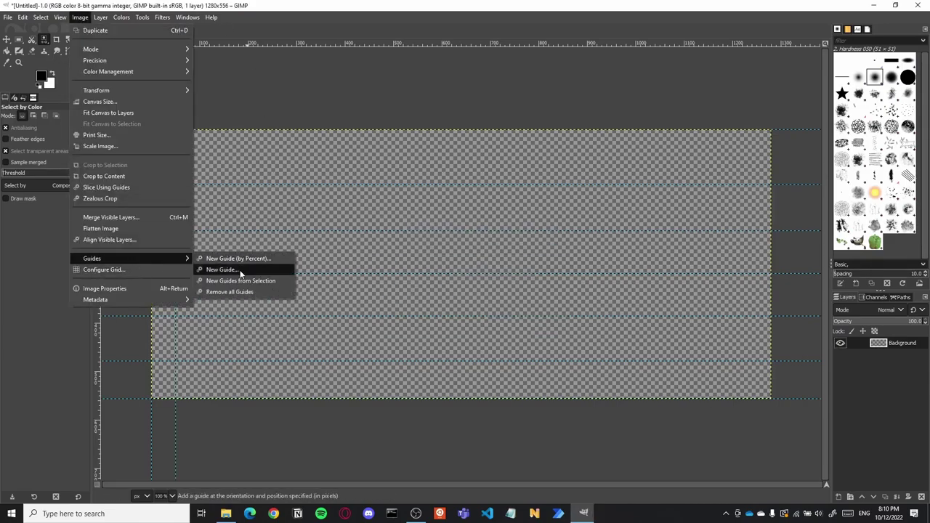
left_click(222, 270)
type("100")
key("Return")
Step: Add a new vertical guide at position 150 px
left_click(80, 17)
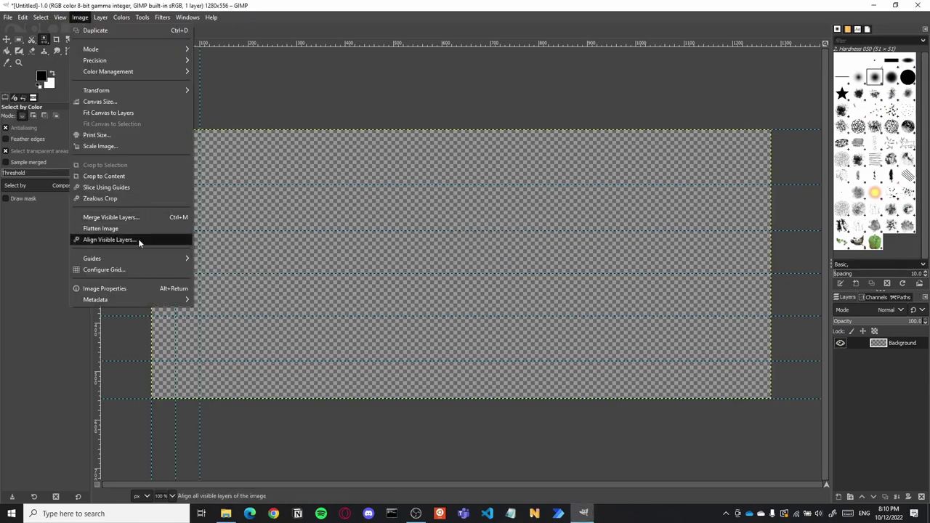
mouse_move(130, 259)
left_click(222, 270)
type("150")
key("Return")
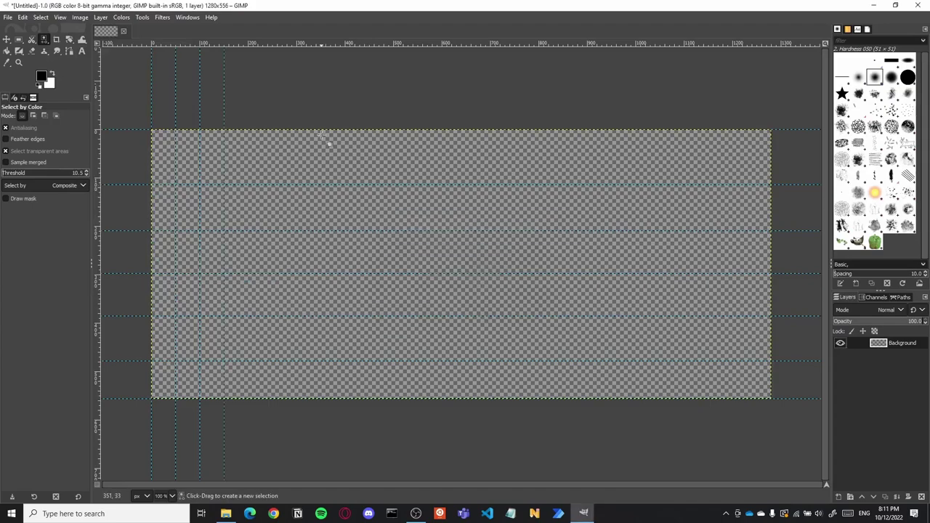
Step: Add a new vertical guide toward the right side of the canvas, at about 1120 px
left_click(80, 17)
mouse_move(131, 259)
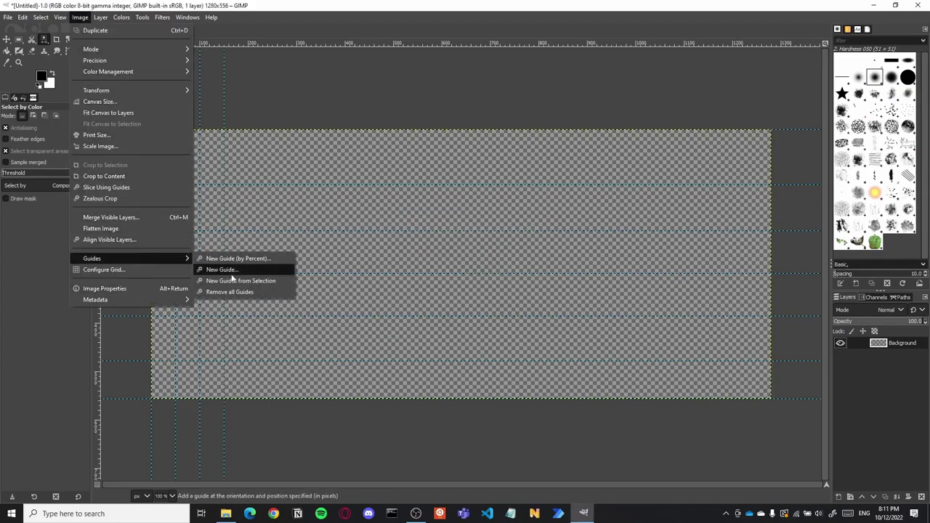
left_click(222, 270)
type("1100")
key("Return")
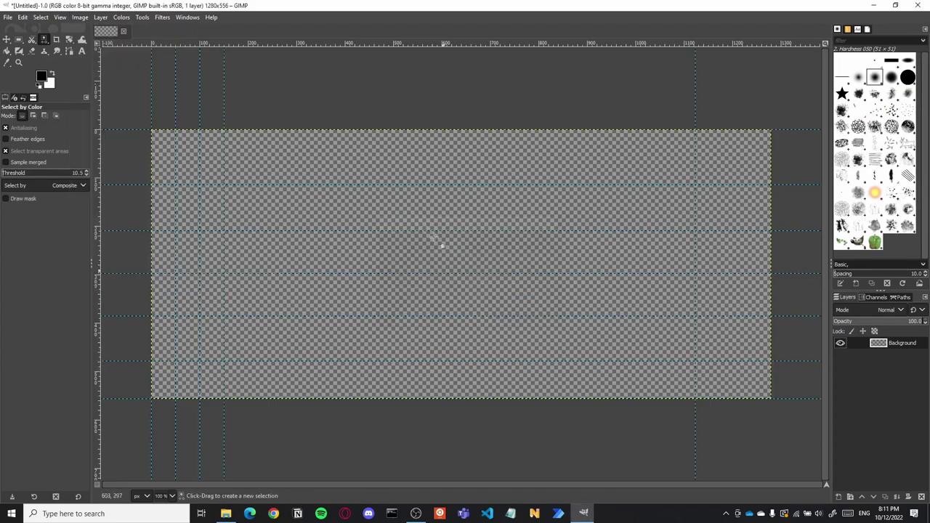
Step: Add a new vertical guide at position 1150 px
left_click(80, 16)
mouse_move(125, 258)
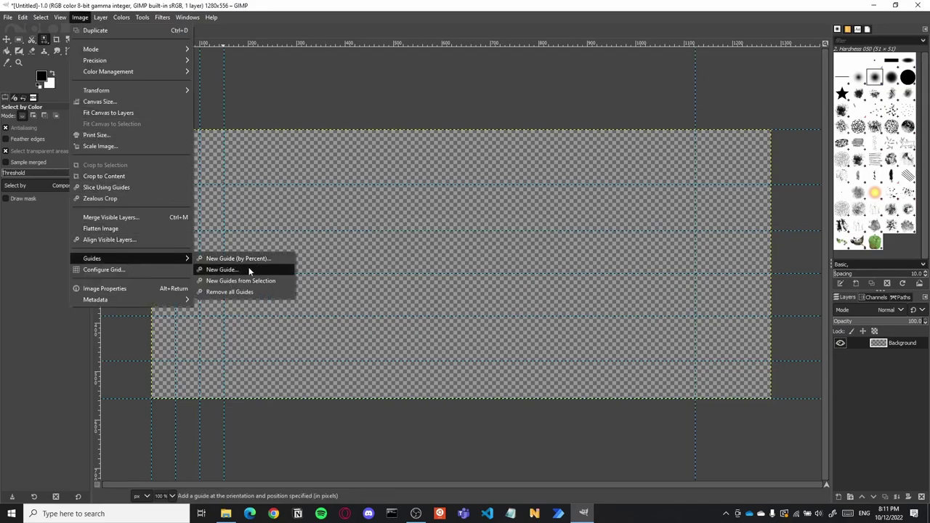
left_click(249, 269)
type("1150")
key("Return")
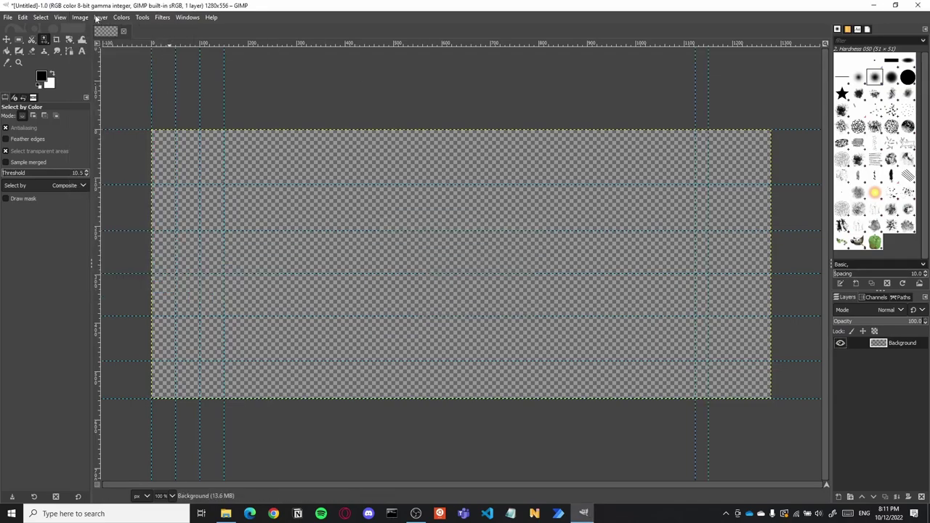
Step: Add a new vertical guide at position 1215 px
left_click(80, 17)
mouse_move(125, 258)
left_click(232, 269)
key("Tab")
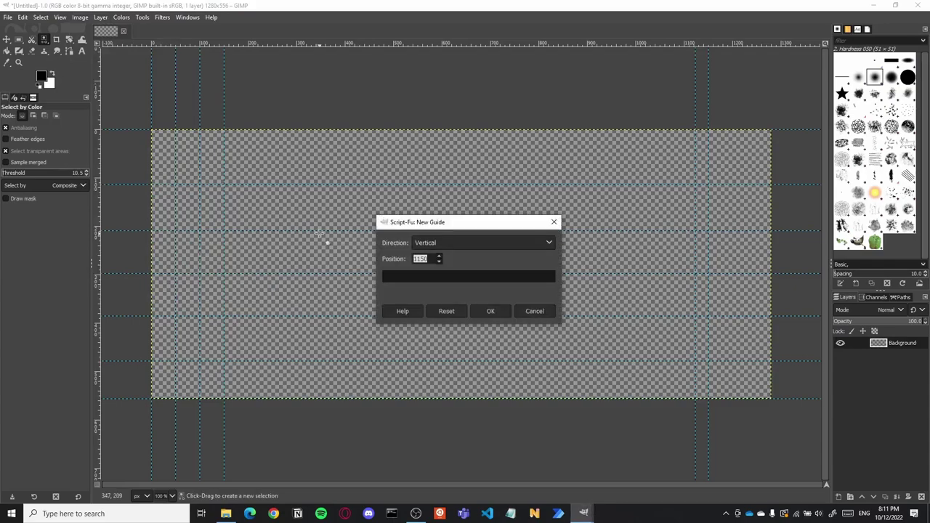
type("1215")
key("Return")
Step: Add a new vertical guide at position 1280 px, along the canvas's right edge
left_click(80, 17)
mouse_move(141, 262)
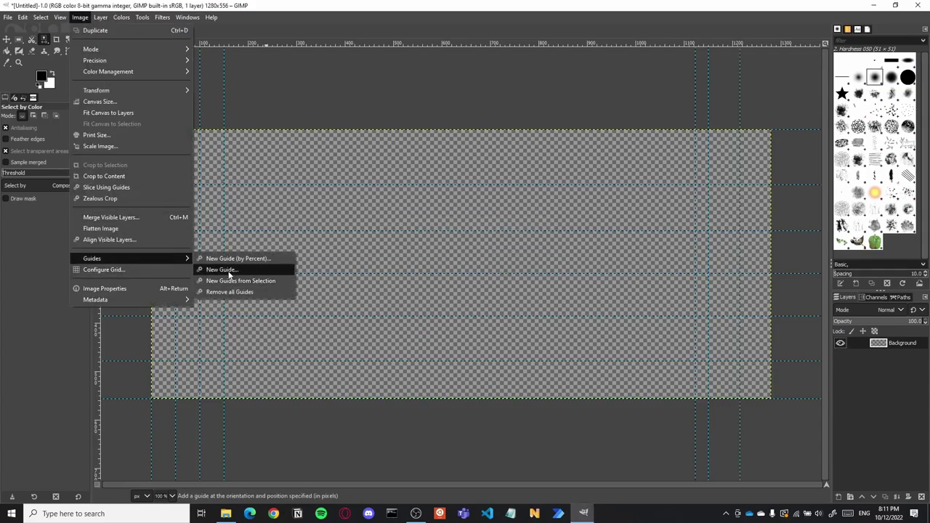
left_click(240, 270)
type("1280")
key("Return")
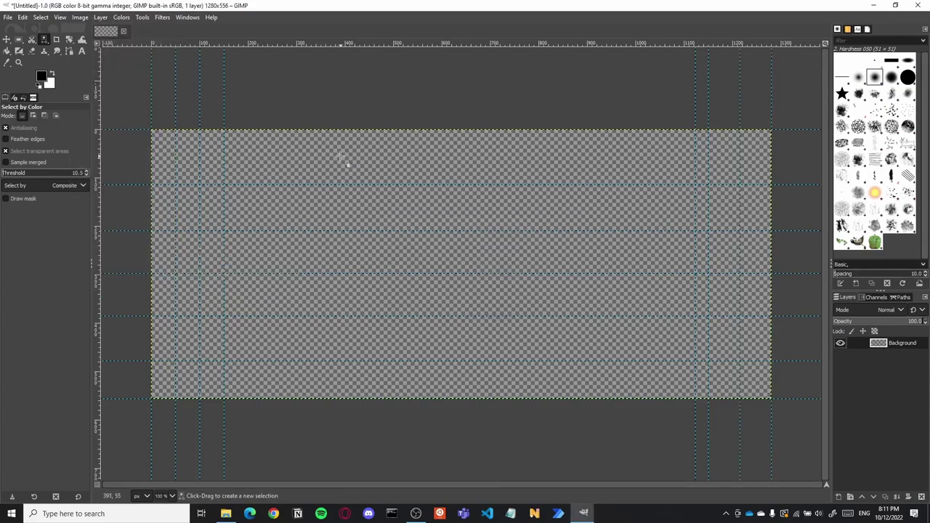
Step: Make a 1100 × 364 px rectangular selection at position 50, 114, snapped to the guides
right_click(889, 346)
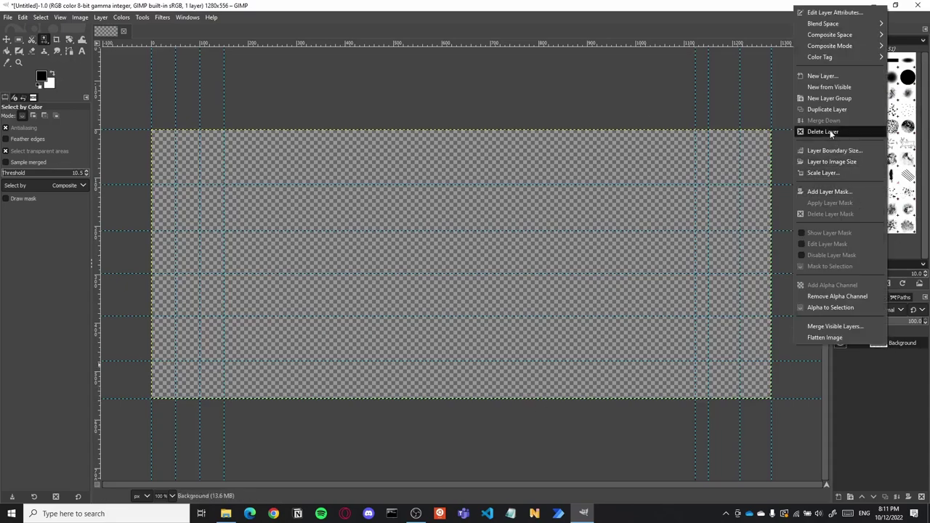
left_click(902, 381)
key("shift+r")
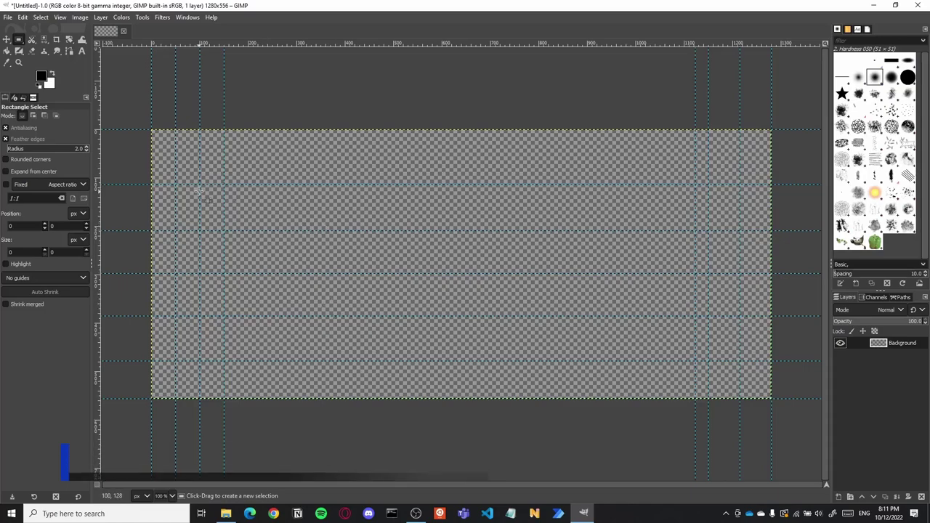
left_click_drag(184, 186, 707, 360)
left_click_drag(194, 246, 187, 246)
Step: Fill the whole rectangular selection with black using Bucket Fill
left_click(41, 78)
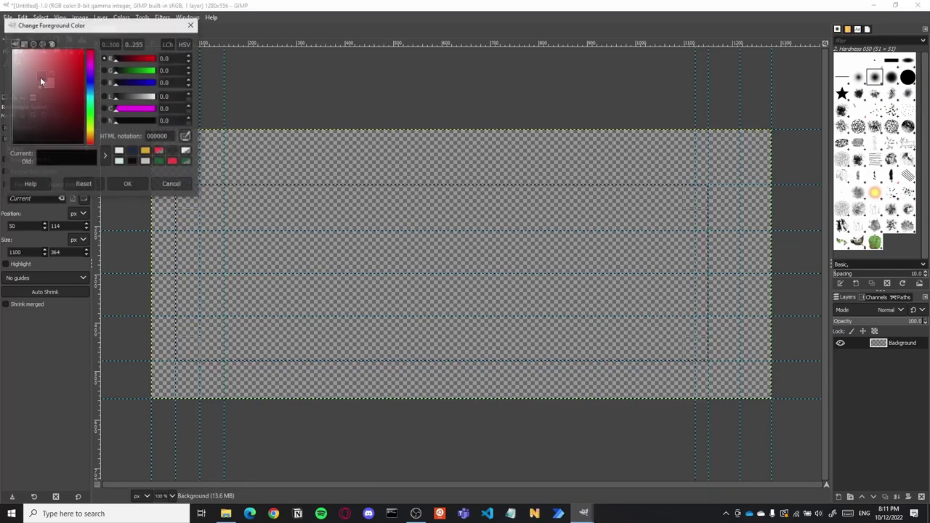
left_click(171, 184)
key("shift+b")
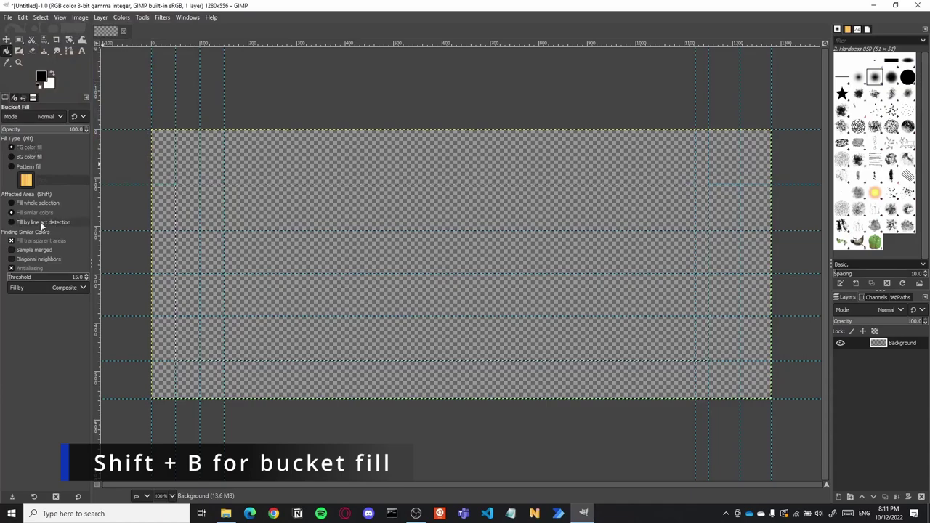
left_click(42, 204)
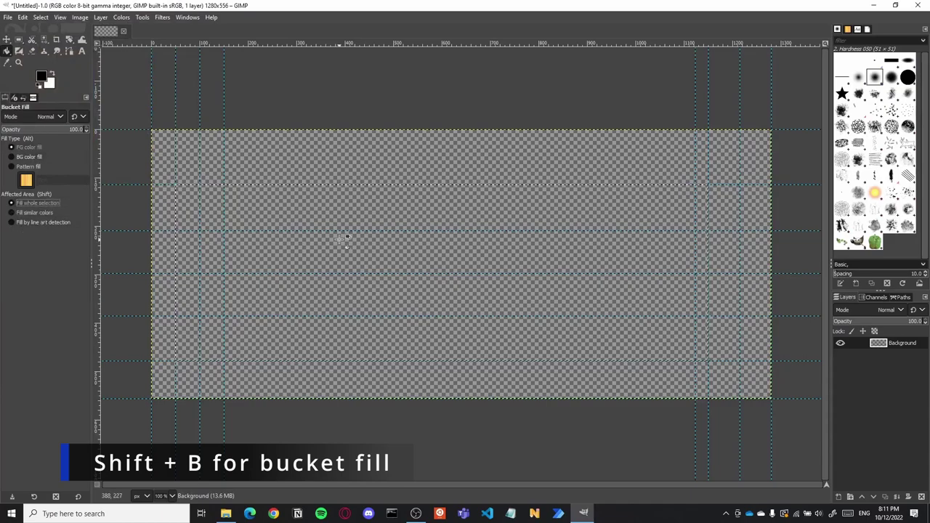
left_click(342, 240)
Step: Make a 130 × 364 px rectangular selection at position 1150, 114, adjoining the black rectangle's right side
key("shift")
key("r")
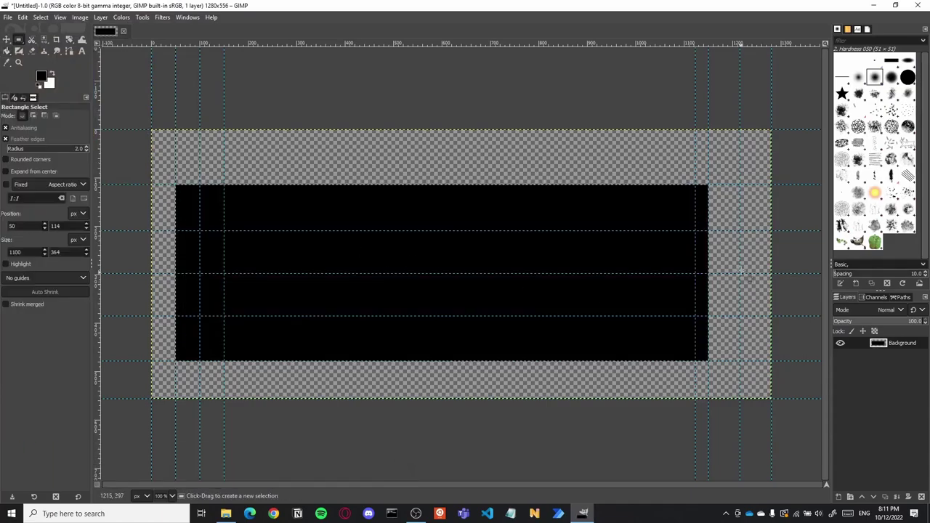
left_click_drag(713, 198, 770, 360)
left_click_drag(726, 219, 720, 203)
Step: Make white the foreground color and fill the selection beside the black rectangle with it
left_click(52, 75)
left_click(44, 77)
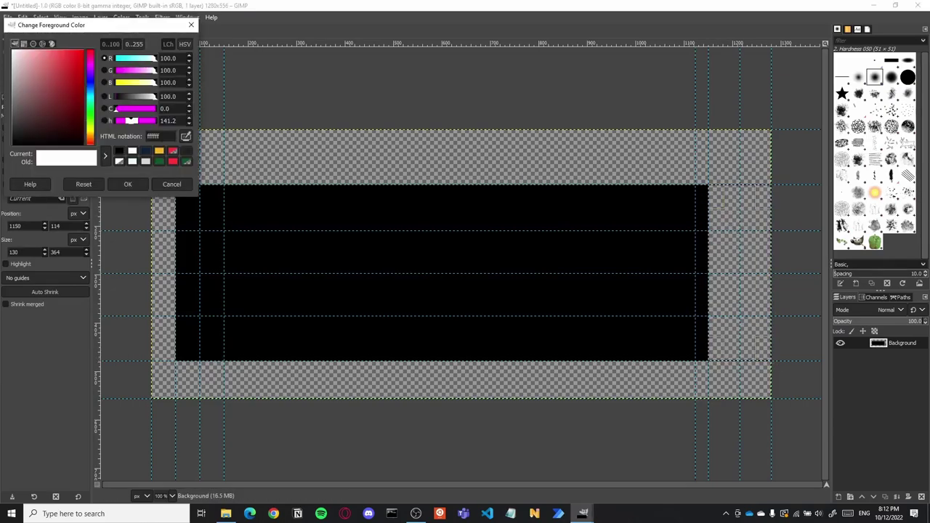
left_click(140, 186)
key("shift+b")
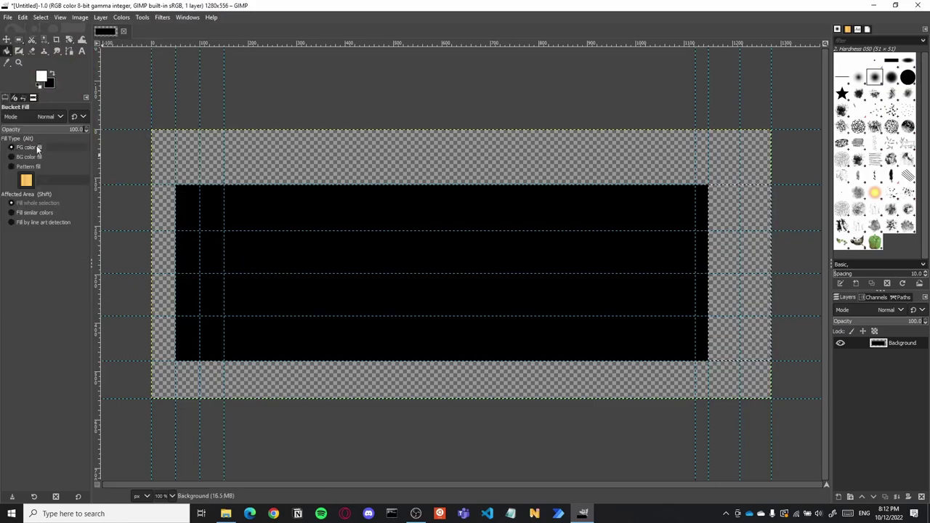
left_click(740, 239)
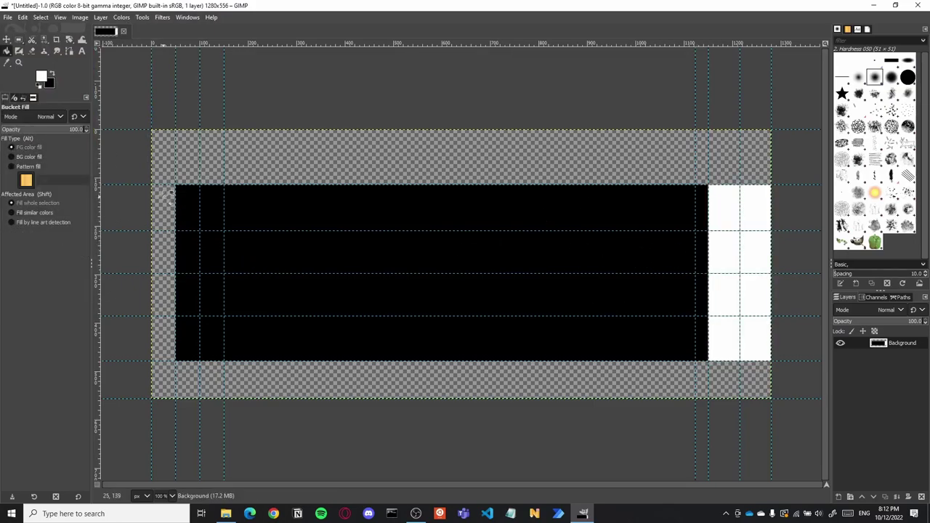
Step: Create a new transparent layer named Team Colors
right_click(876, 349)
left_click(889, 386)
right_click(888, 385)
left_click(821, 112)
type("T")
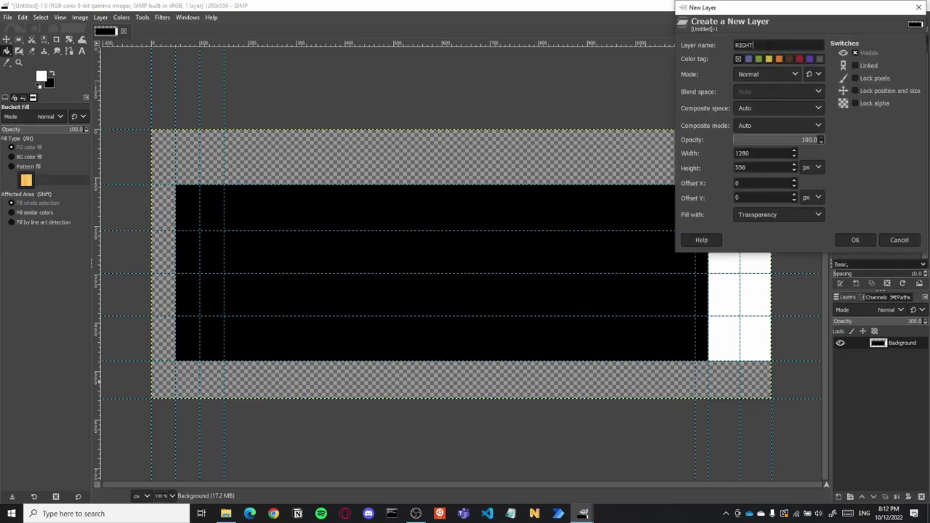
type("eam Colors")
key("Return")
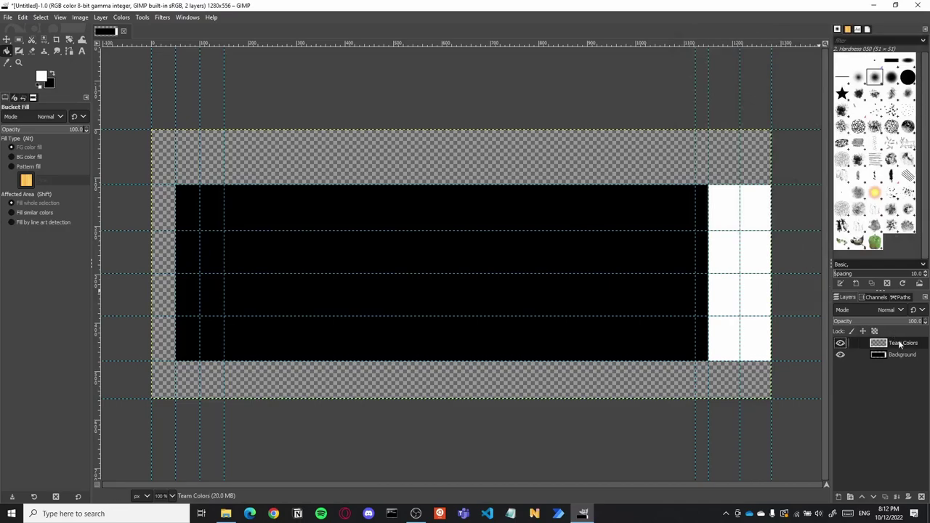
Step: Create a new layer group and move the Team Colors layer into it
right_click(847, 343)
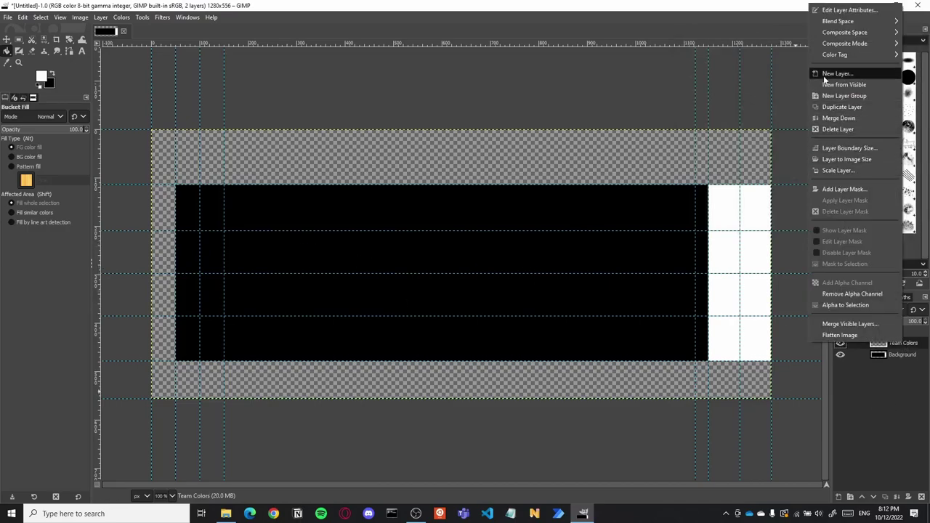
left_click(832, 95)
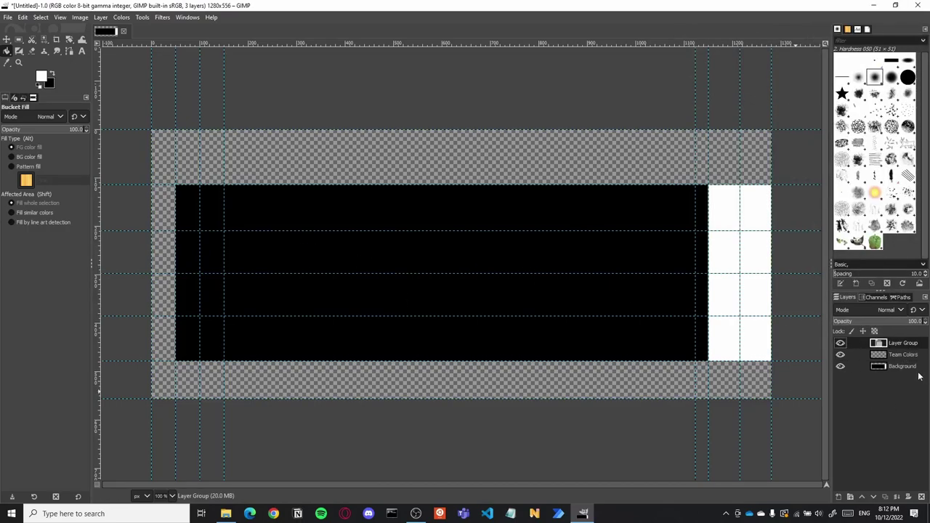
left_click_drag(904, 355, 902, 345)
Step: Rename the new layer group as Team Colors
double_click(902, 344)
type("Team Colors")
key("Return")
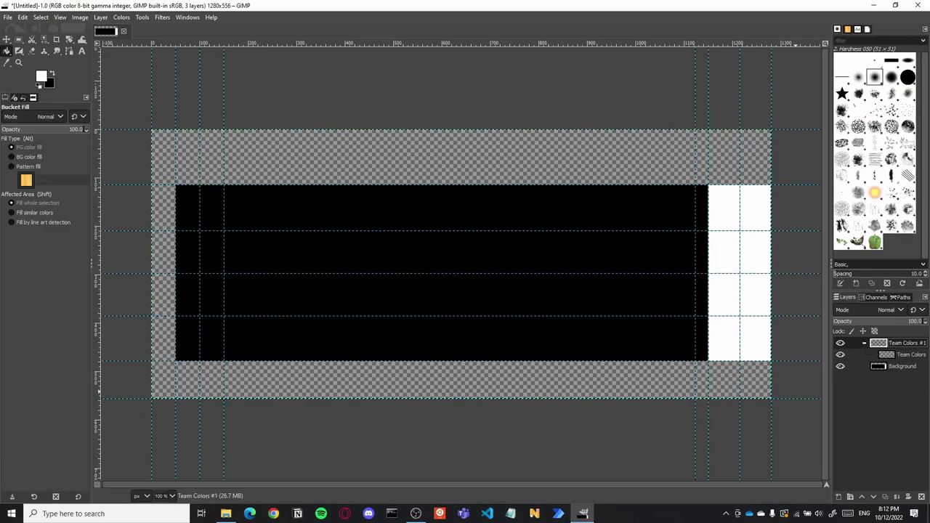
Step: Widen the layer list and rename the layer inside the group as Red/White
left_click_drag(830, 267, 799, 265)
left_click(896, 353)
double_click(896, 356)
left_click(901, 345)
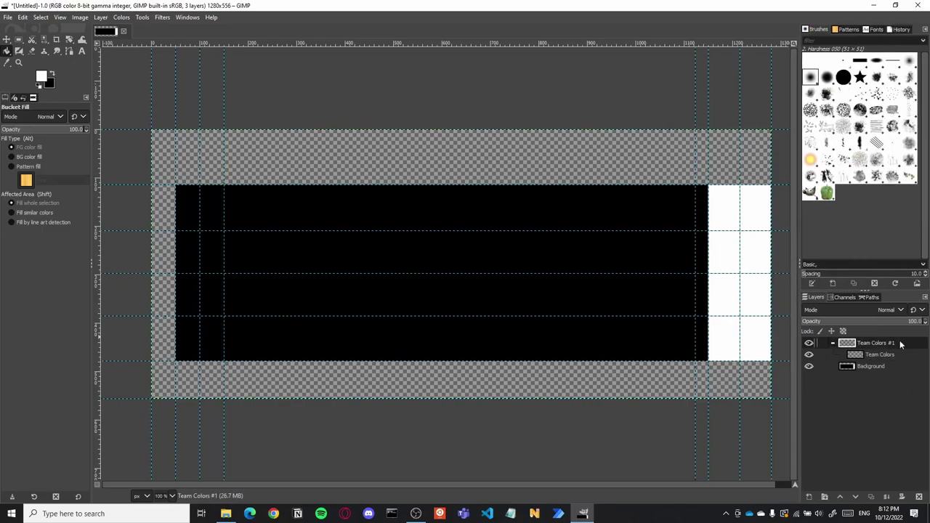
double_click(897, 355)
type("Red/White")
key("Return")
Step: Remove the #1 suffix from the layer group's name so it reads Team Colors
double_click(905, 343)
left_click(905, 343)
key("BackSpace")
key("BackSpace")
key("Return")
Step: On the Red/White layer, make a 50 × 183 px rectangular selection at position 0, 114
left_click(855, 355)
key("r")
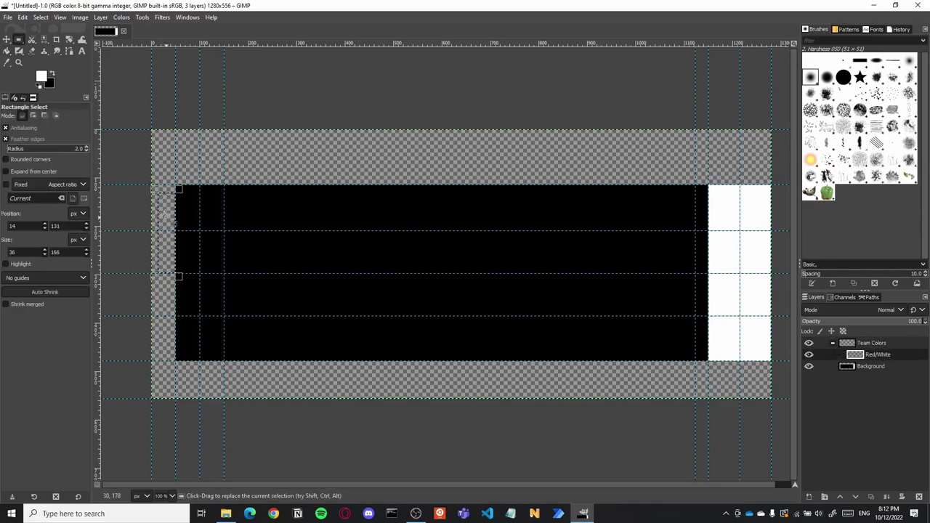
left_click_drag(155, 190, 150, 183)
Step: Set the foreground color to a dark red and fill the selected upper half of the left strip
left_click(41, 76)
left_click(173, 151)
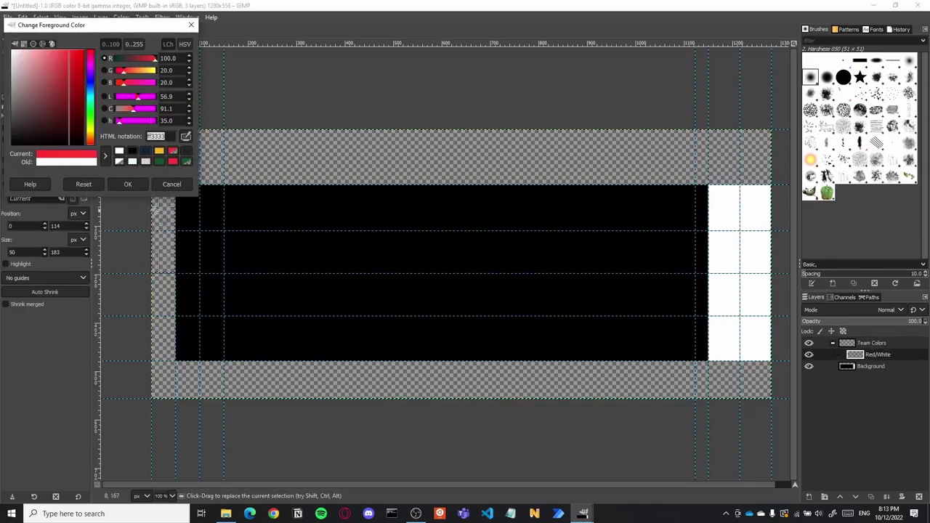
type("b")
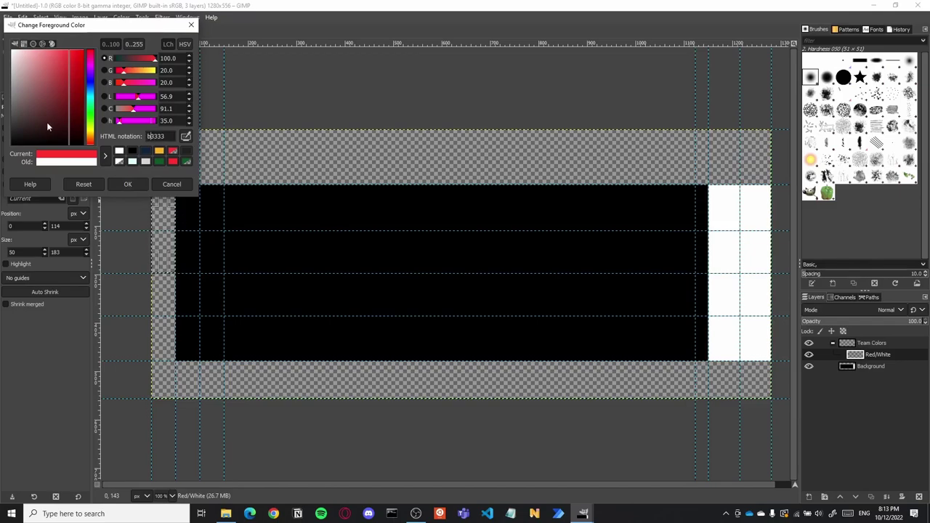
type("3")
key("Return")
key("shift+b")
left_click(168, 214)
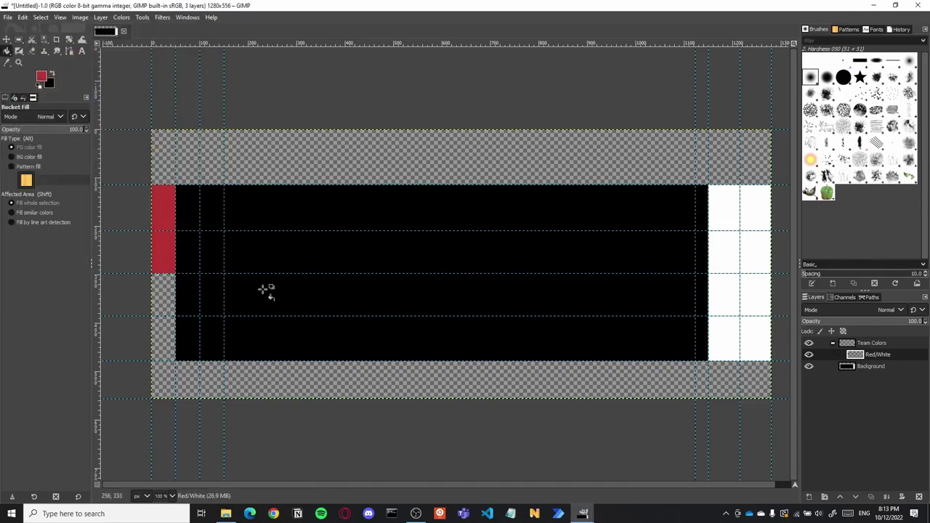
Step: Select the 50 × 181 px lower half of the left strip at position 0, 297 and fill it with white
key("r")
left_click_drag(152, 274, 177, 361)
left_click(41, 76)
left_click(135, 151)
key("Return")
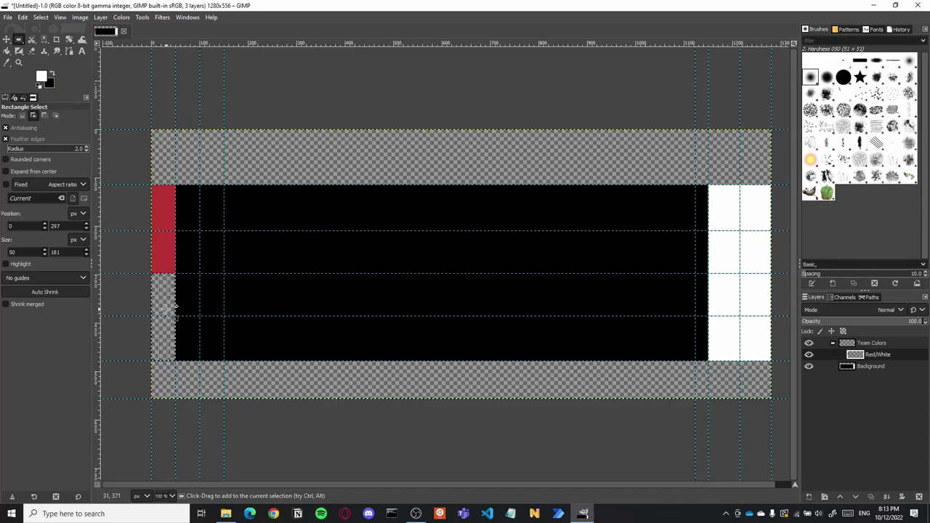
key("shift+b")
left_click(171, 311)
Step: Create a new layer named Other color options and hide the Red/White layer
right_click(809, 355)
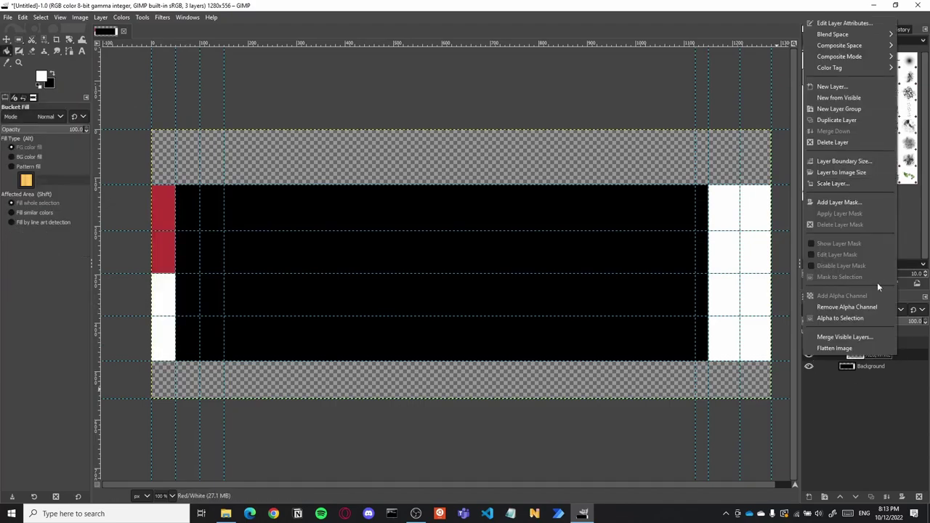
left_click(850, 119)
type("Other color options")
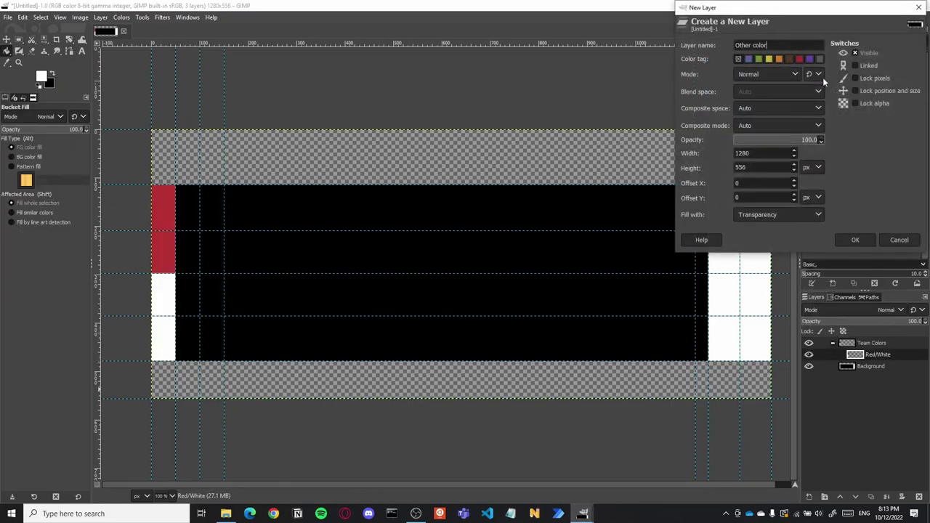
left_click(855, 239)
left_click(809, 366)
Step: On the Other color options layer, select the left strip's 50 × 183 px upper half and fill it with color 202020
key("r")
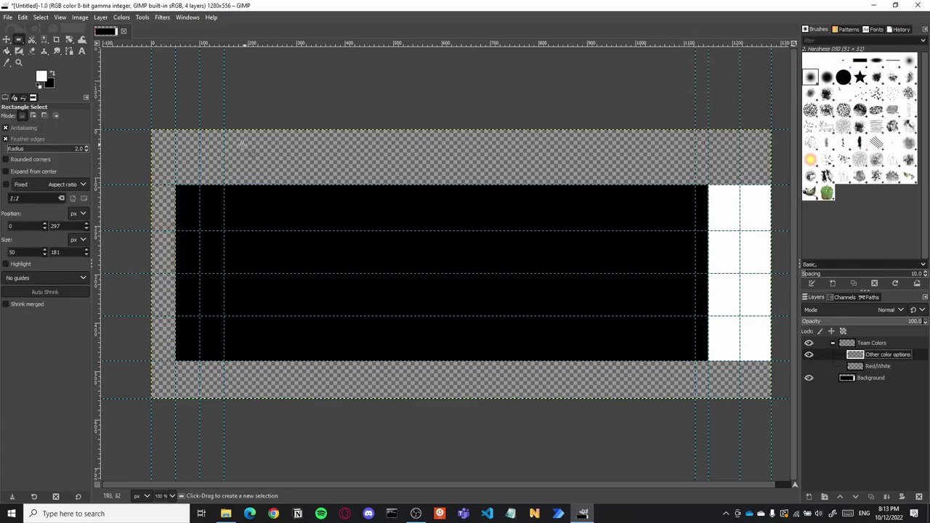
left_click_drag(176, 273, 152, 185)
left_click(41, 76)
type("202020")
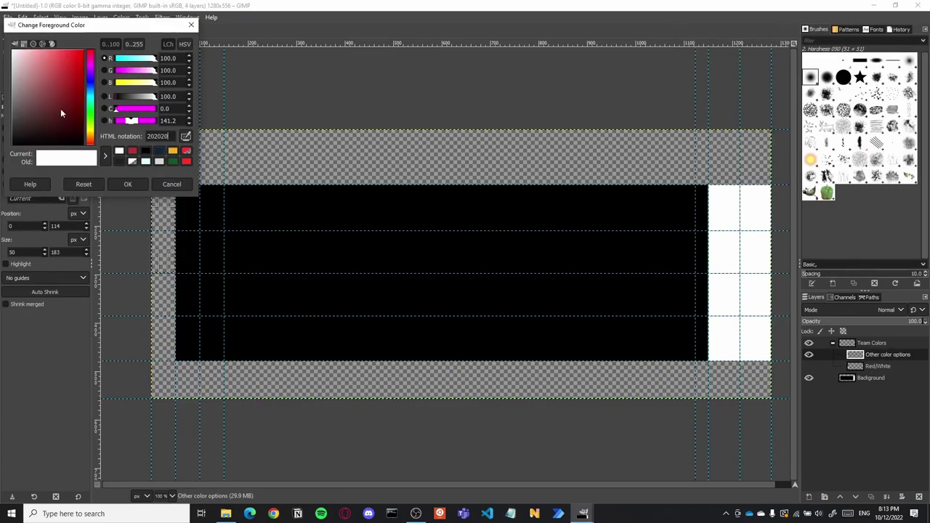
key("Return")
key("shift+b")
left_click(166, 211)
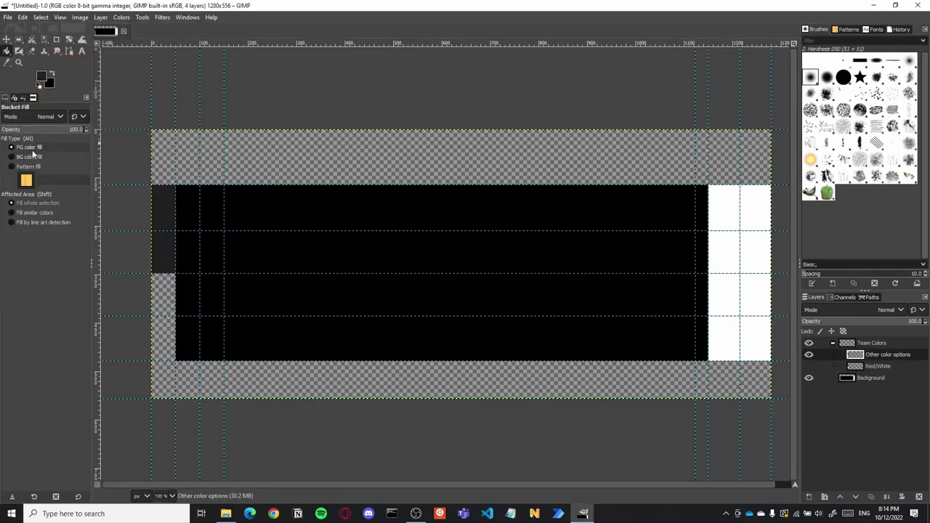
Step: Switch Bucket Fill to similar colors and refill the strip's upper half with color 201c4c
left_click(34, 212)
left_click(41, 75)
type("201547")
key("Return")
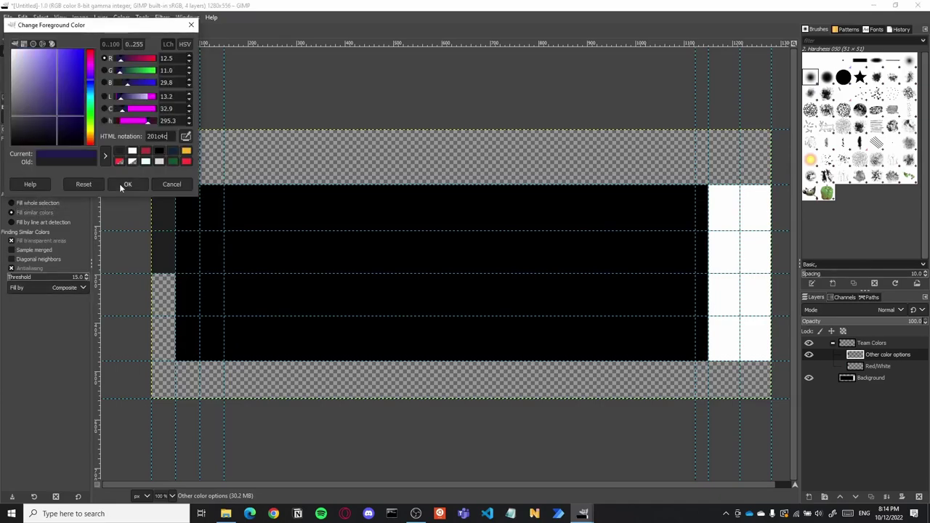
left_click(122, 185)
Step: Refill the upper half of the left strip with the amber color f0b32d
left_click(41, 76)
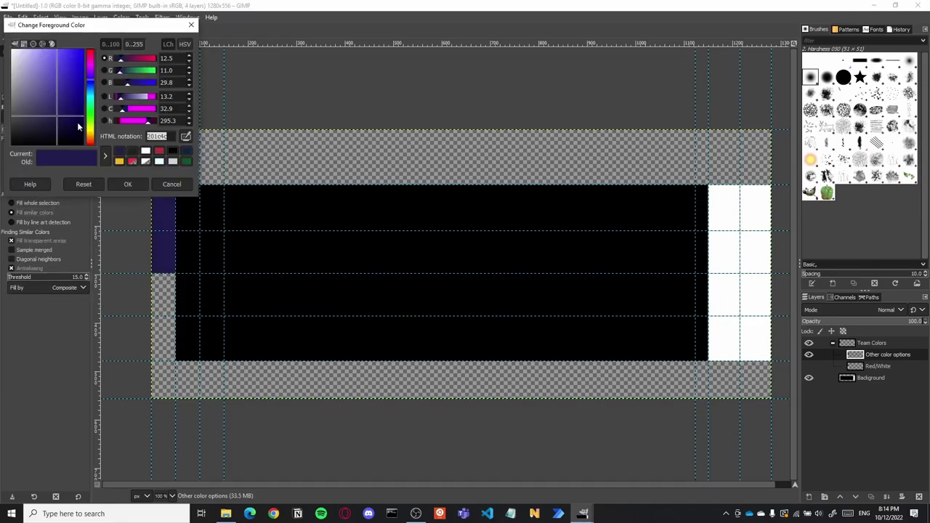
type("f0b32d")
key("Return")
left_click(128, 185)
left_click(165, 214)
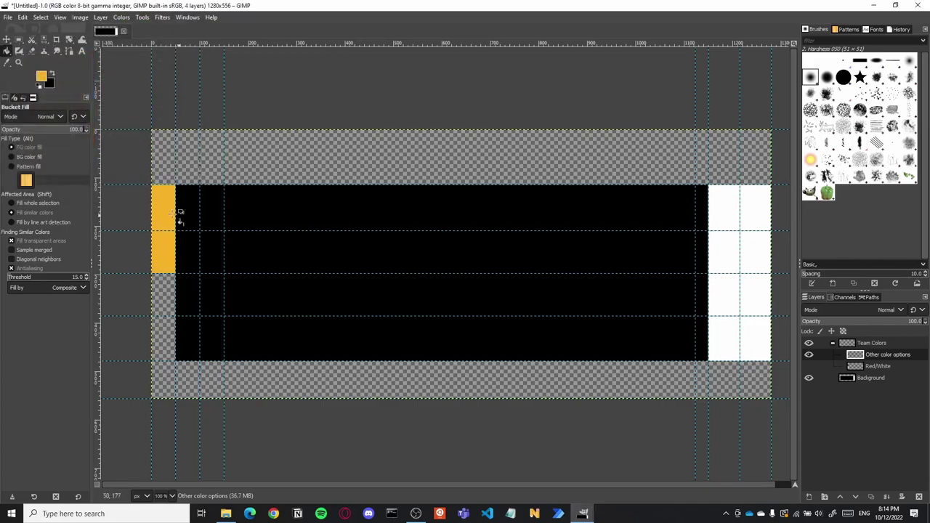
Step: Refill the upper half of the left strip with the green color 105f28
left_click(42, 76)
type("105f28")
key("Return")
left_click(127, 184)
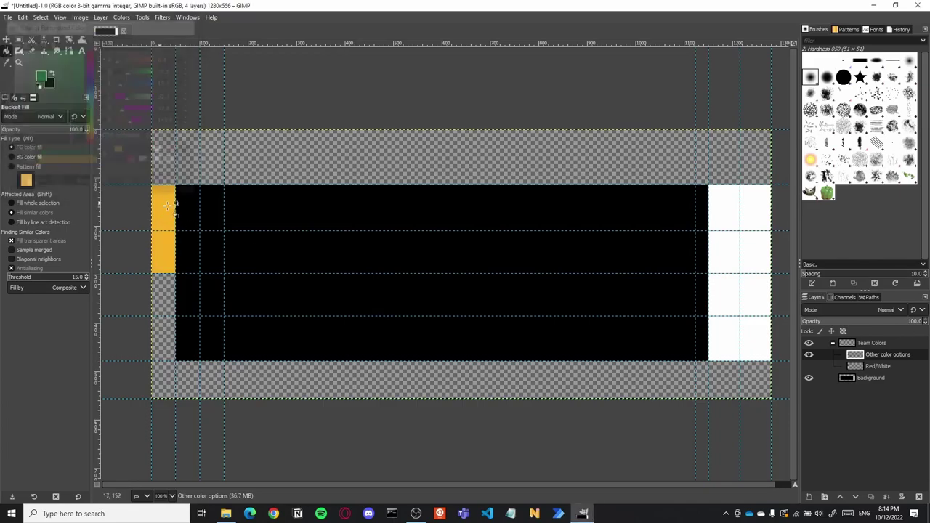
left_click(168, 209)
Step: Delete the Other color options layer and show the Red/White layer again
right_click(875, 356)
left_click(815, 144)
left_click(809, 354)
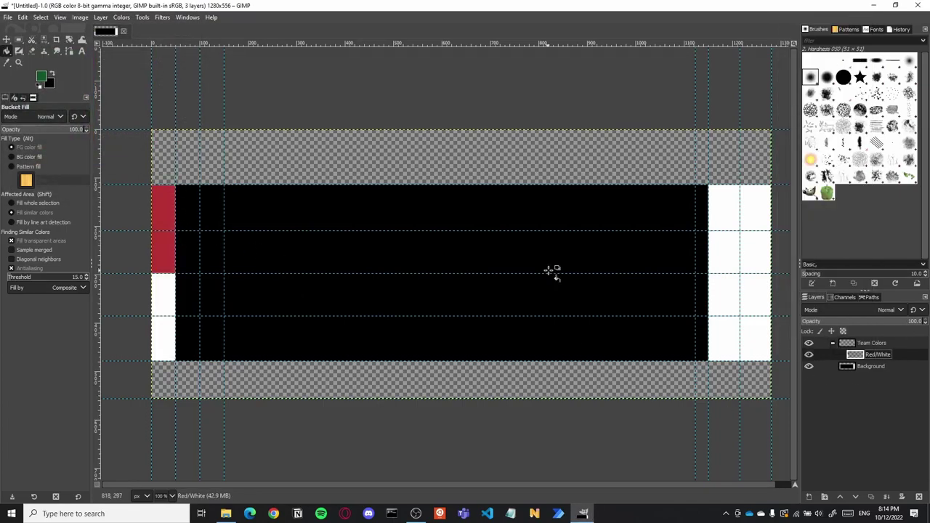
Step: Collapse the Team Colors group and add a new layer group named Game Label above it
left_click(833, 344)
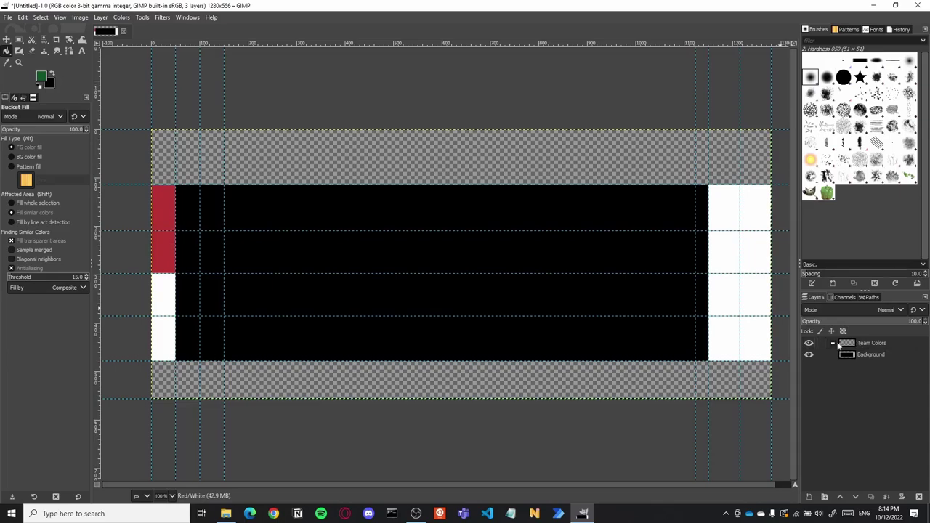
right_click(878, 396)
left_click(829, 141)
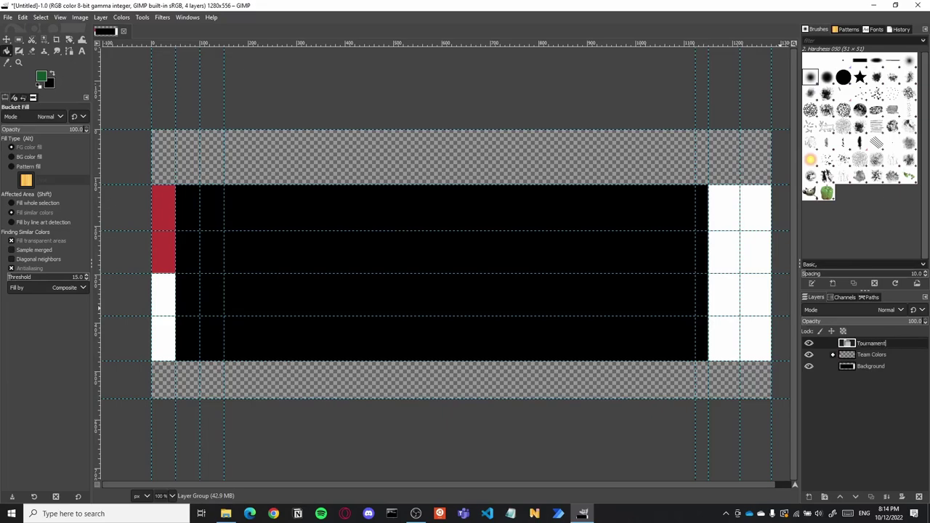
key("Return")
Step: Add a transparent 1280 × 556 px layer named Tournament Label inside the Game Label group
right_click(899, 346)
left_click(836, 81)
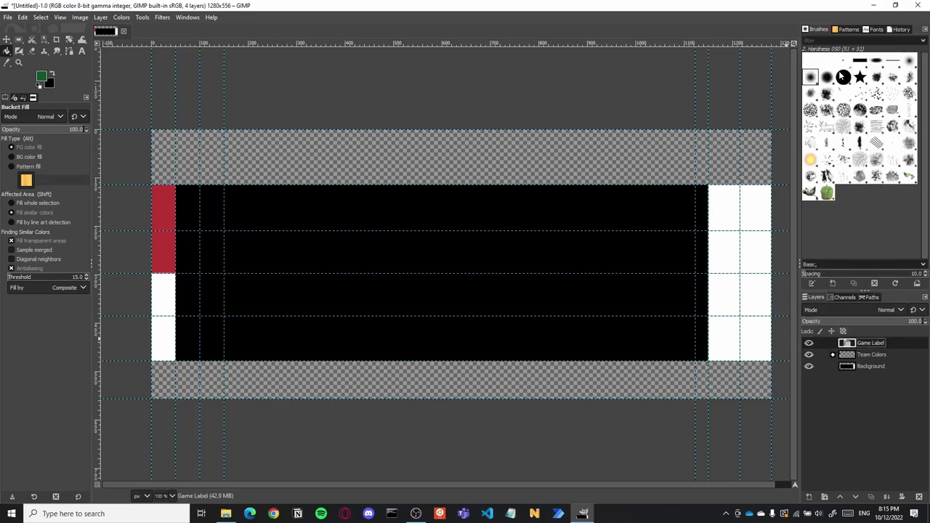
type("Tournament Label")
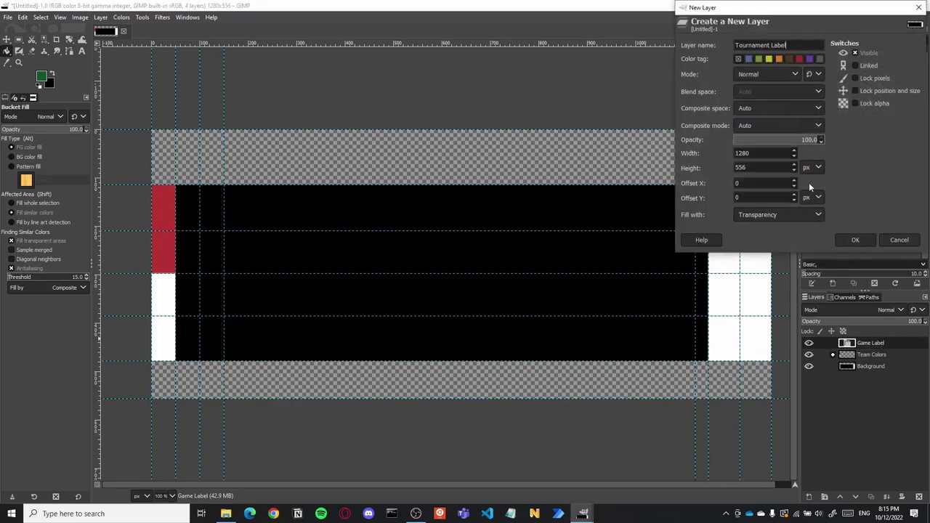
key("Return")
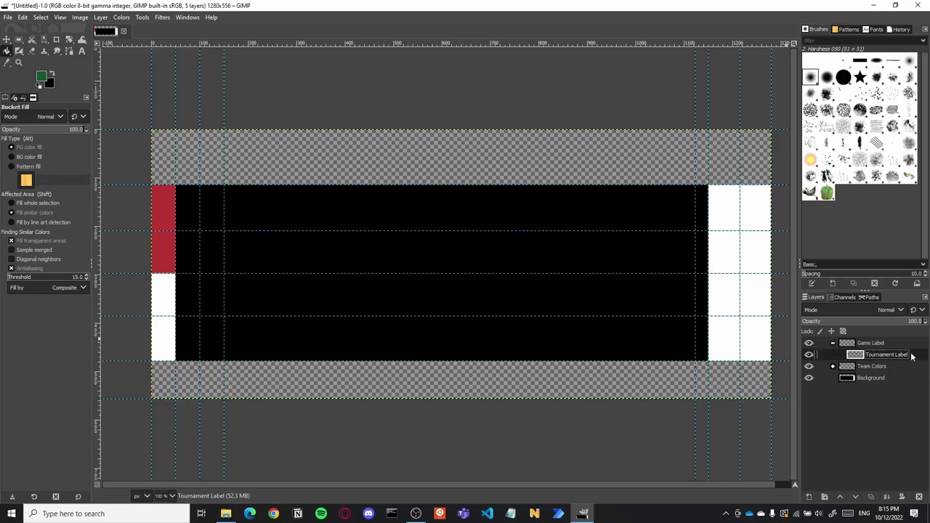
Step: Select the 1100 × 78 px area at 50, 478 below the black panel and fill it with white ffffff
key("r")
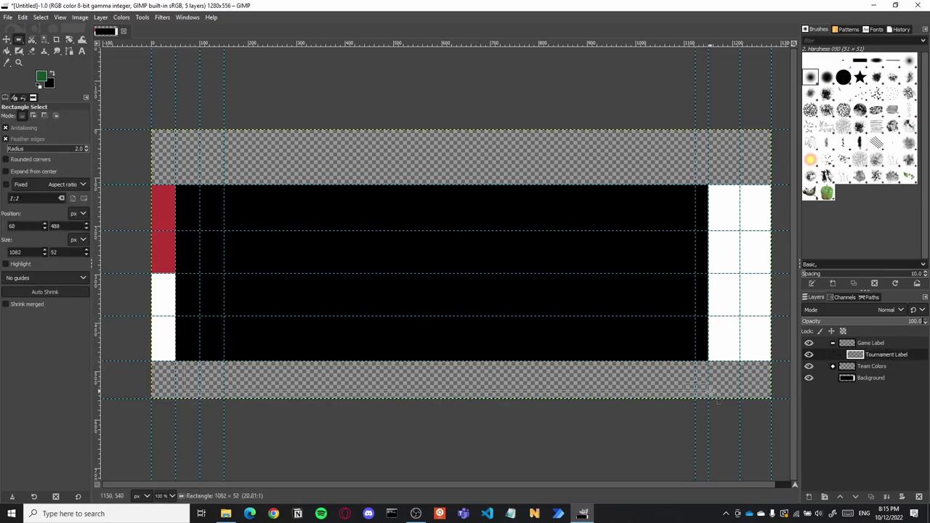
left_click_drag(205, 371, 195, 366)
left_click(42, 76)
left_click(158, 160)
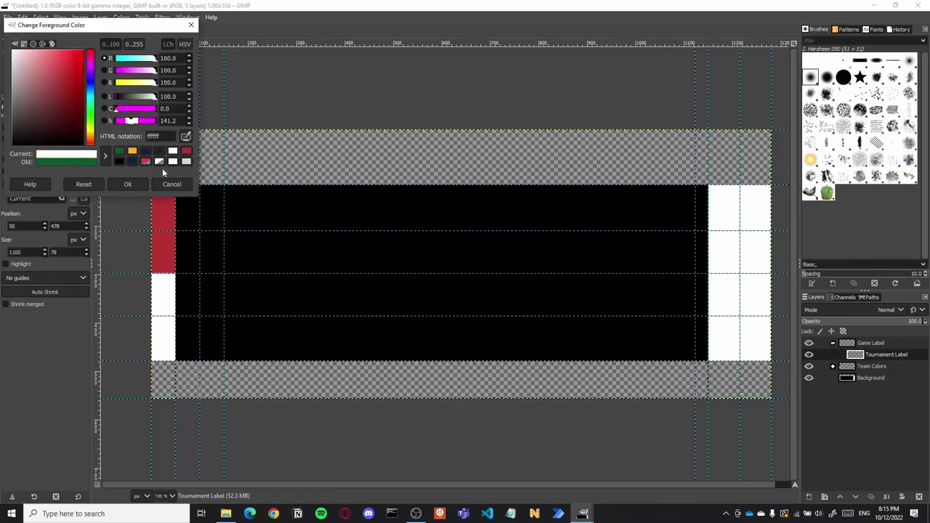
left_click(128, 183)
key("shift+b")
left_click(393, 383)
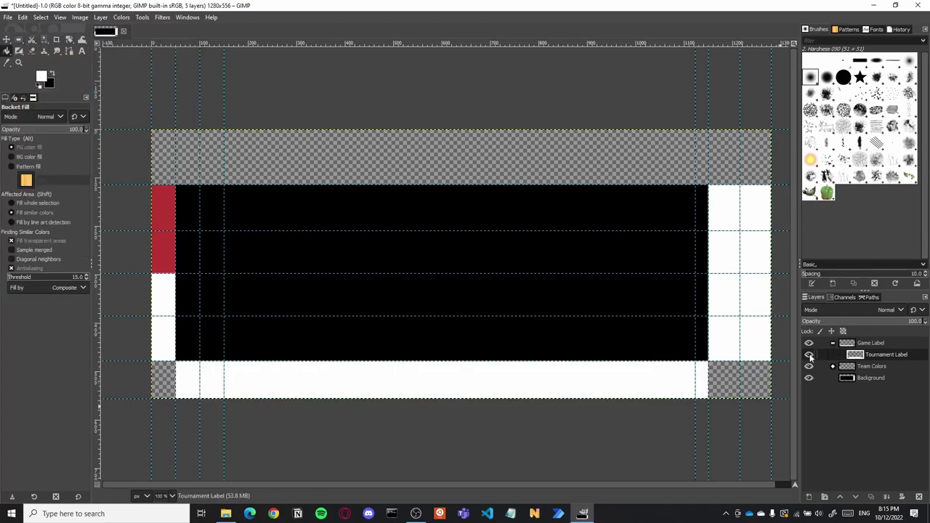
right_click(885, 356)
right_click(899, 354)
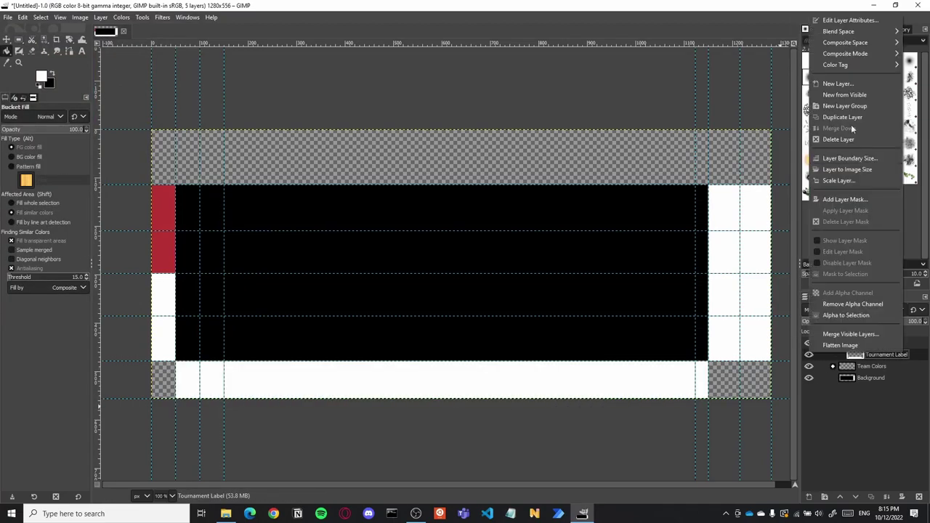
key("Escape")
Step: Add the black text "Test" in Halis R Medium at 60 px on the white strip below the black panel
key("t")
left_click(323, 374)
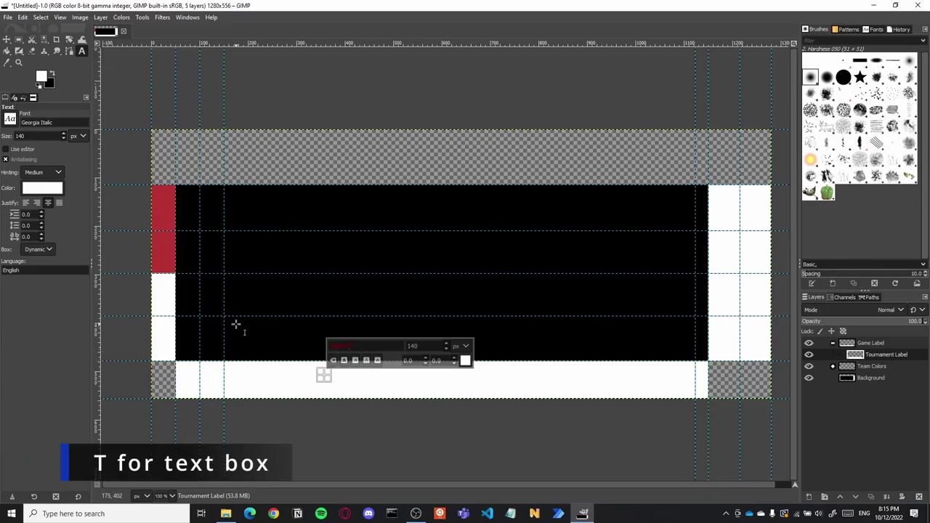
key("Tab")
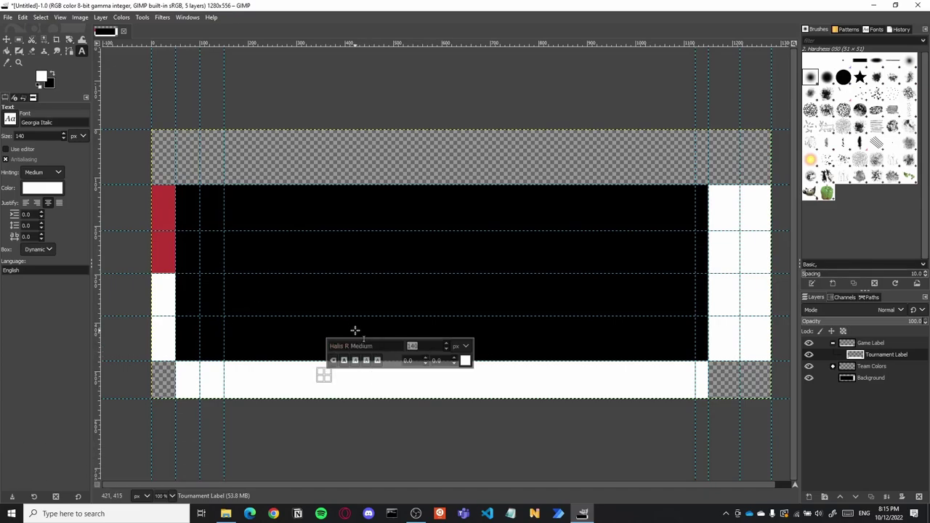
type("60")
left_click(465, 361)
left_click(506, 415)
left_click(499, 440)
type("Test")
key("Escape")
Step: Align the text to the white strip's left end and replace it with "DI - SOUTHEAST REGIONALS - 2ND QUARTERS"
key("m")
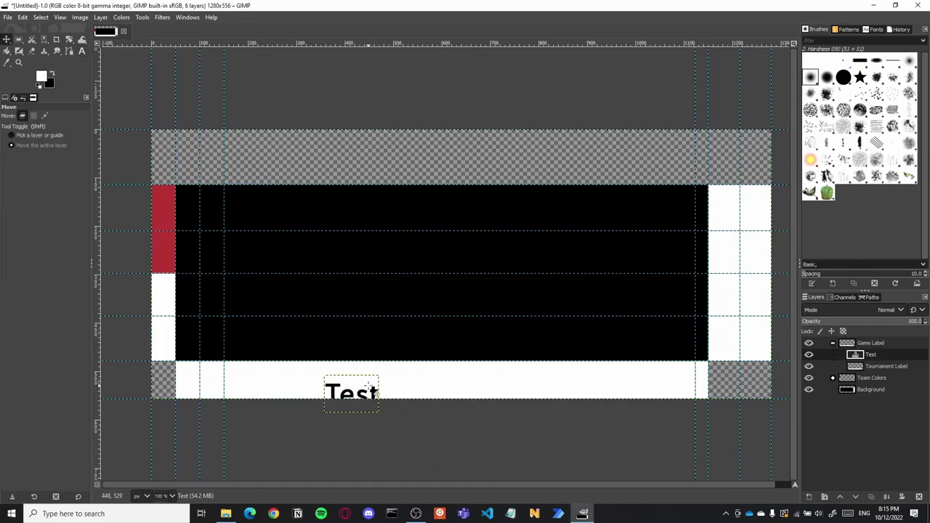
left_click_drag(356, 384, 203, 376)
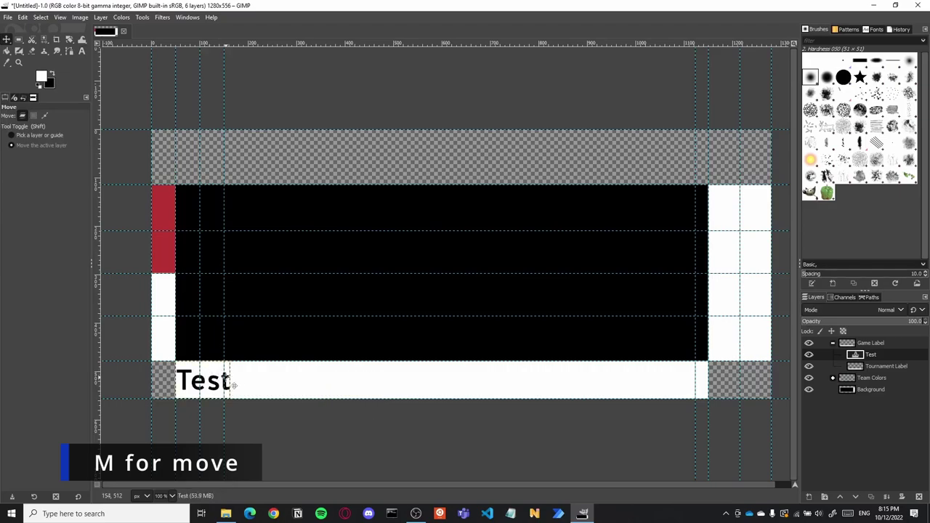
key("t")
left_click(205, 384)
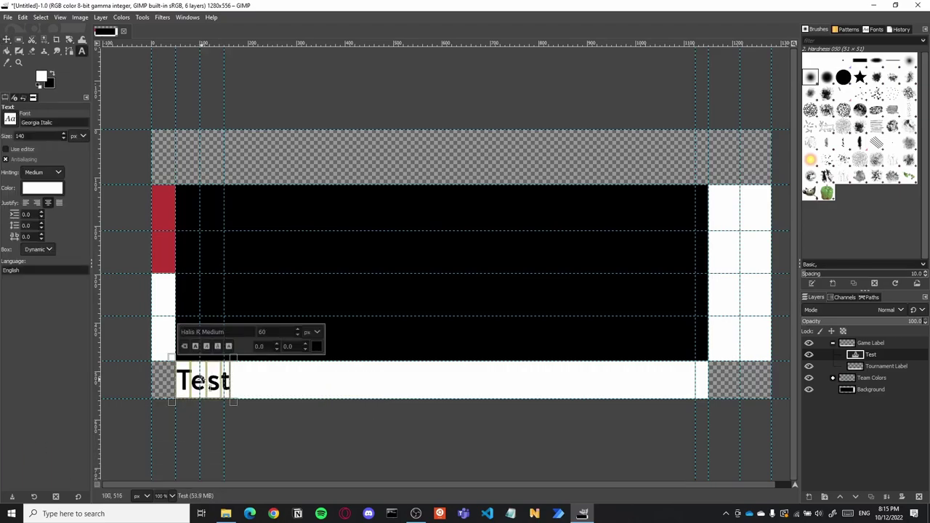
type("DI - SOUTHEAST REGIO")
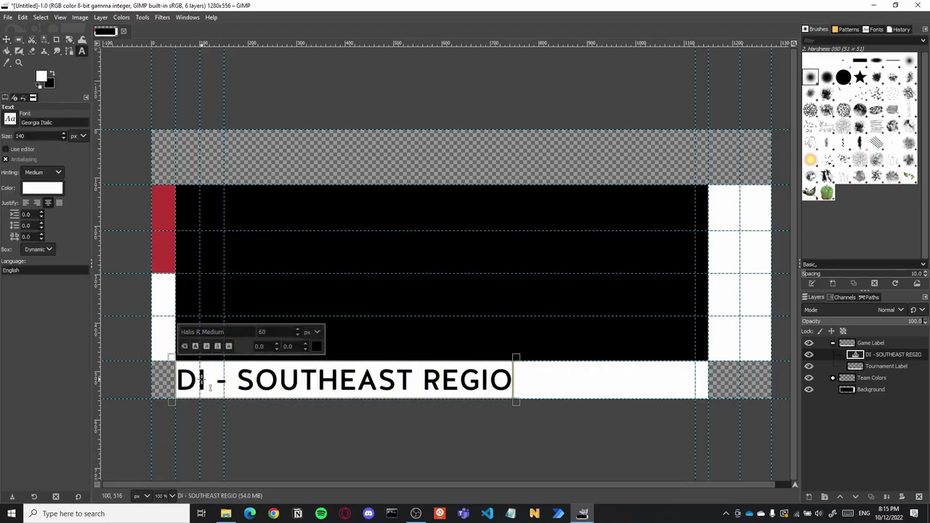
type("NALS - 2ND QU")
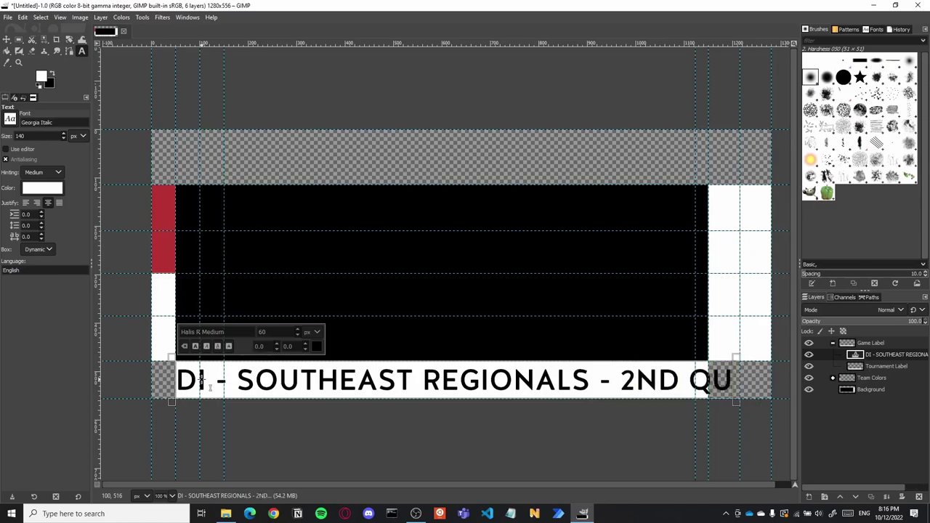
type("AR")
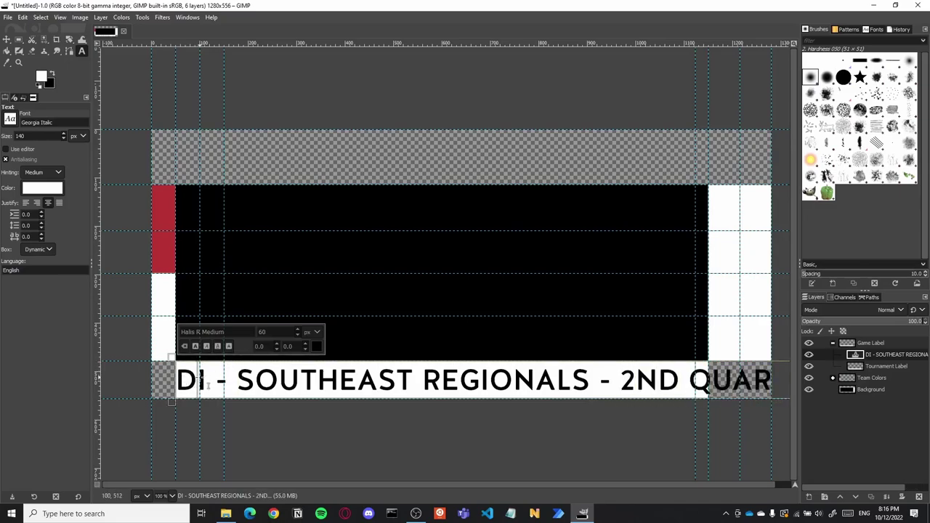
Step: Set all label letters except the initials of each word to 50 px for a small-caps look
left_click_drag(209, 389, 627, 379)
type("50")
key("Return")
left_click(204, 331)
key("Tab")
type("50")
key("Return")
type("50")
key("Return")
left_click_drag(268, 333, 231, 329)
type("50")
key("Return")
left_click_drag(641, 380, 774, 380)
left_click_drag(267, 332, 244, 332)
left_click_drag(196, 378, 168, 376)
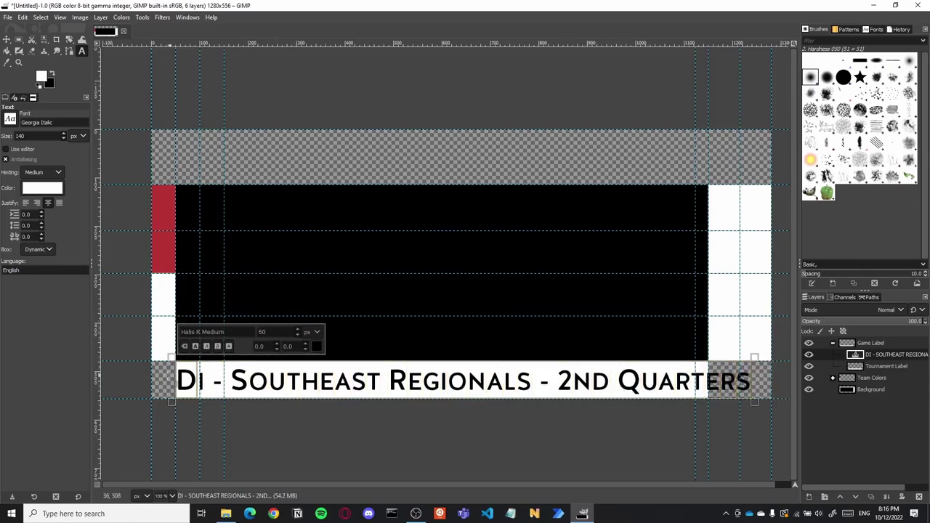
Step: Set the whole label text to 40 px, with the initials of each word at 50 px
left_click(305, 380)
key("ctrl+a")
left_click_drag(268, 332, 236, 331)
type("40")
key("Return")
left_click_drag(191, 375, 173, 374)
left_click_drag(268, 332, 232, 330)
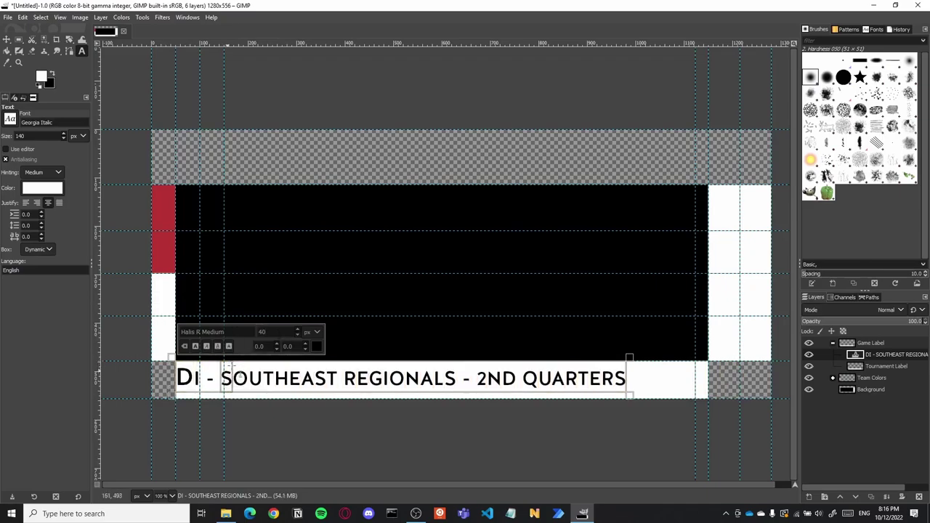
left_click_drag(268, 332, 236, 331)
type("50")
key("Return")
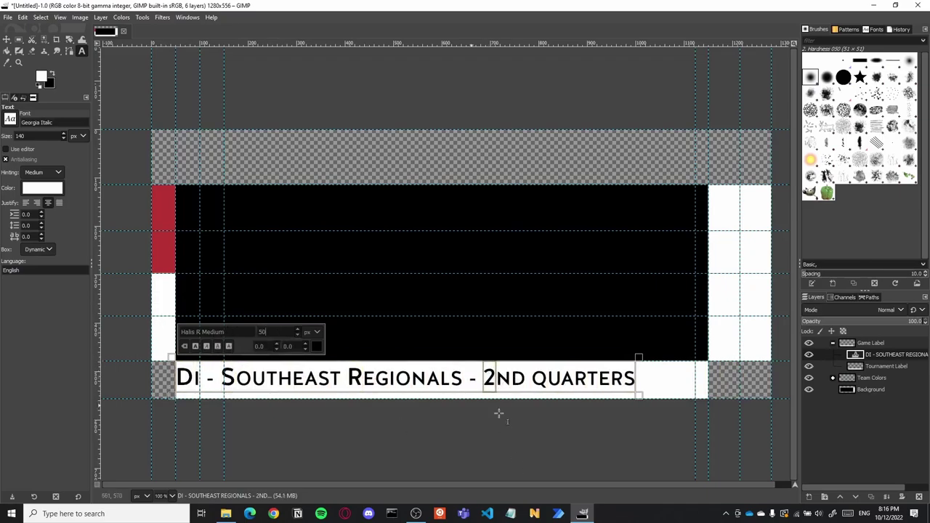
Step: Move the label text right so that it starts at the vertical guide at 100 px
key("Escape")
key("m")
left_click_drag(320, 378, 344, 378)
key("t")
left_click(218, 379)
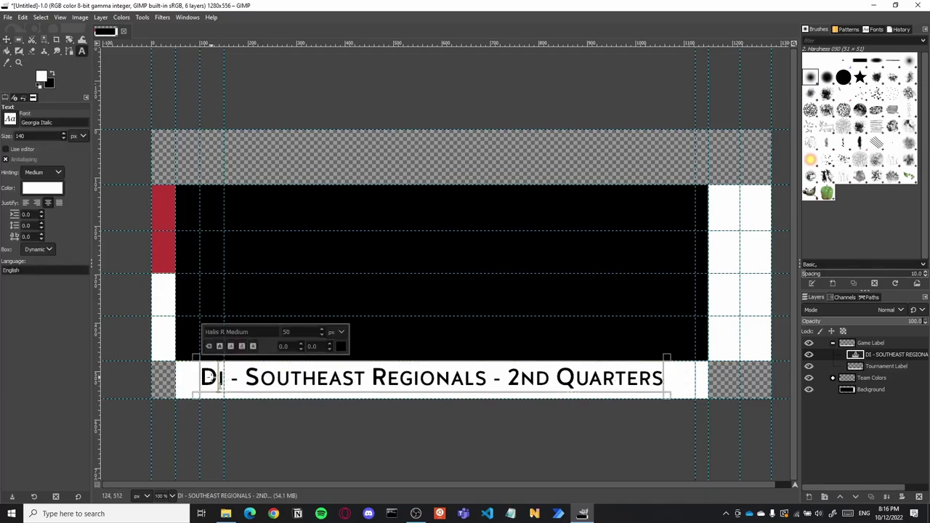
key("Escape")
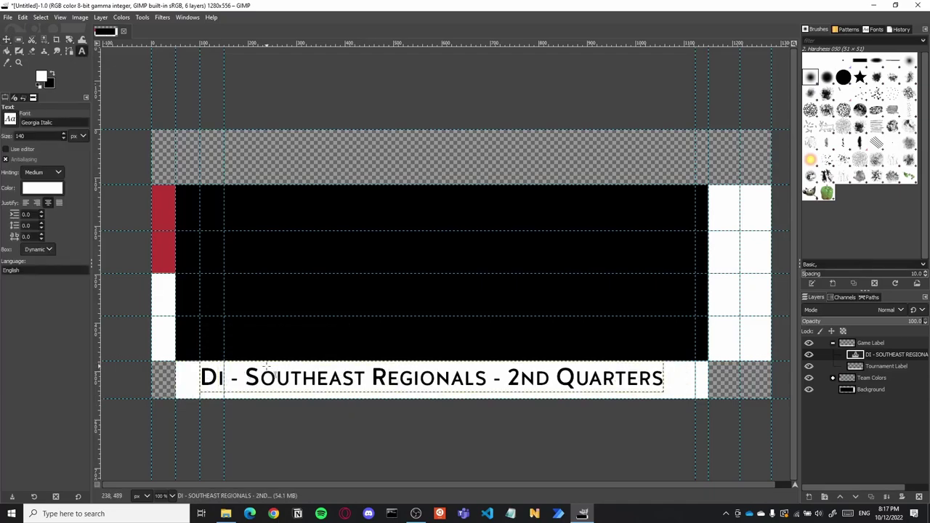
Step: Add a horizontal guide through the middle of the white label strip and center the text vertically on it
left_click(80, 16)
left_click(225, 270)
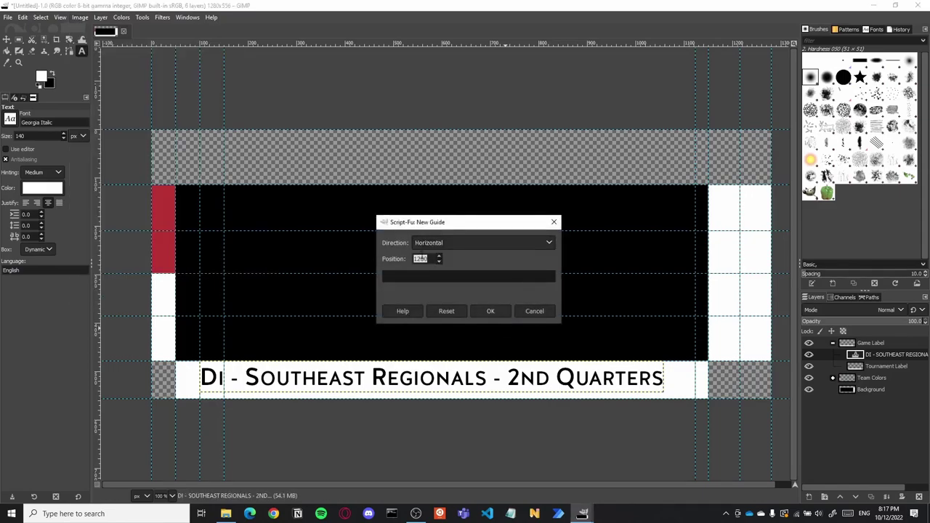
key("Return")
key("m")
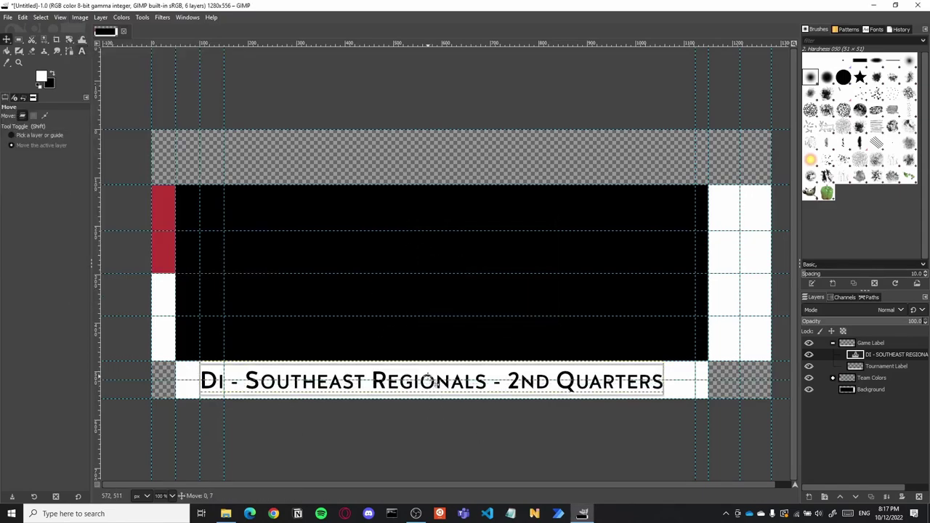
mouse_move(426, 372)
left_mouse_down()
mouse_move(408, 374)
mouse_move(426, 375)
left_mouse_up()
Step: Set the entire tournament label text to a uniform size of 50 px
left_click(871, 389)
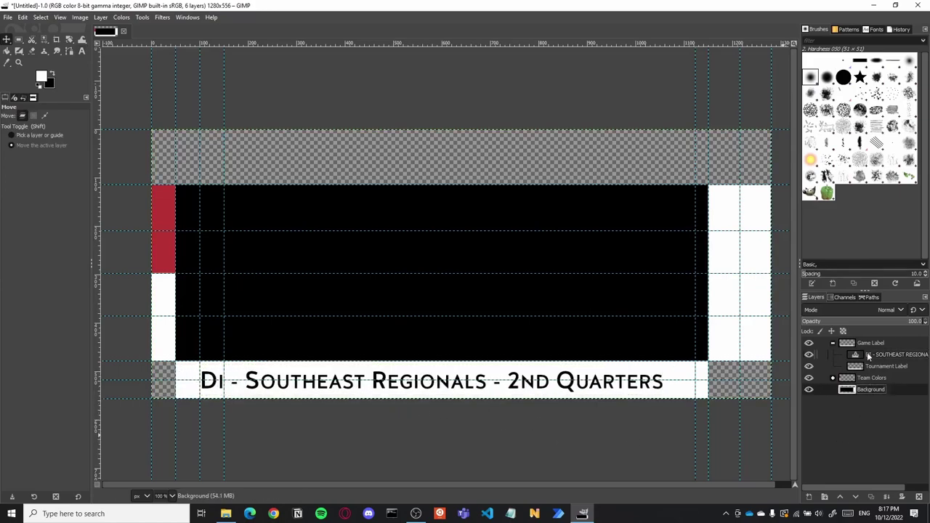
key("t")
left_click(407, 381)
key("ctrl+a")
left_click(303, 334)
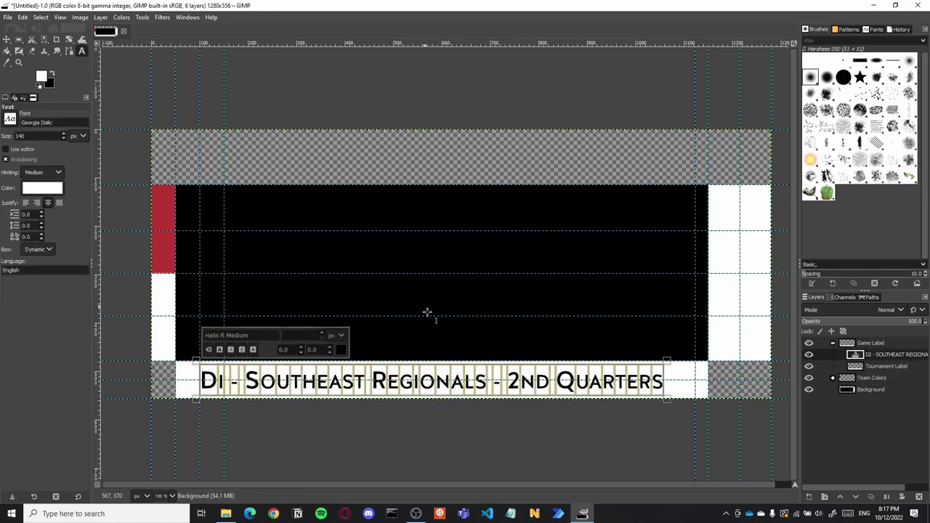
left_click_drag(388, 381, 373, 379)
key("ctrl+a")
left_click(303, 335)
type("50")
key("Return")
left_click(384, 381)
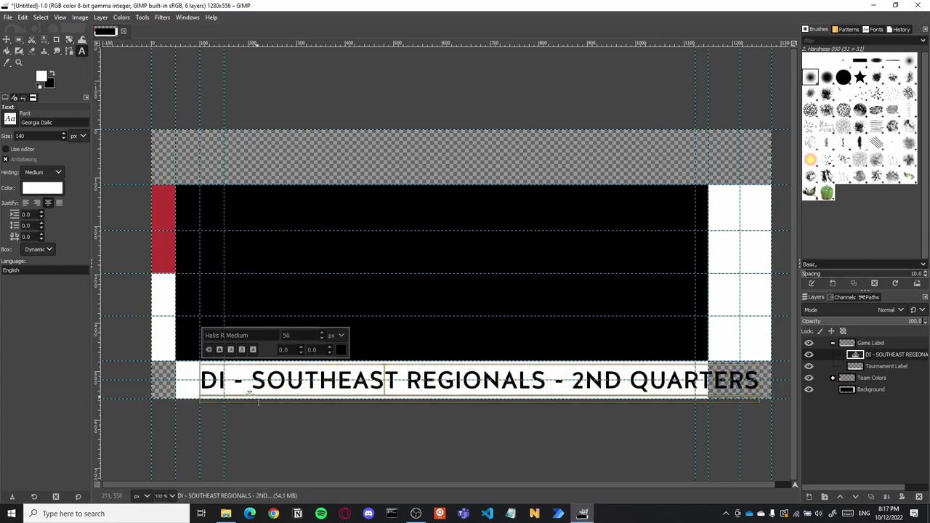
Step: Set the label's initial D to 55 px and move the text back to the white strip's left end
left_click_drag(221, 382, 202, 381)
double_click(291, 336)
type("55")
key("Return")
left_click(268, 382)
key("Escape")
key("m")
left_click_drag(400, 382, 376, 381)
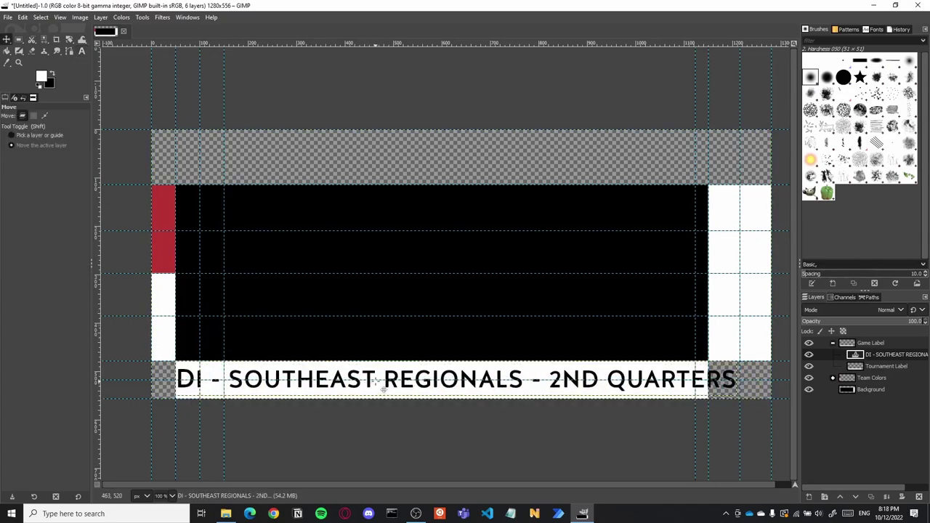
Step: Set the whole label text to 45 px, with the initials D, S and R at 55 px
key("t")
left_click(372, 378)
key("ctrl+a")
left_click_drag(279, 333, 214, 318)
type("45")
key("Return")
left_click_drag(194, 381, 178, 381)
left_click_drag(277, 333, 230, 320)
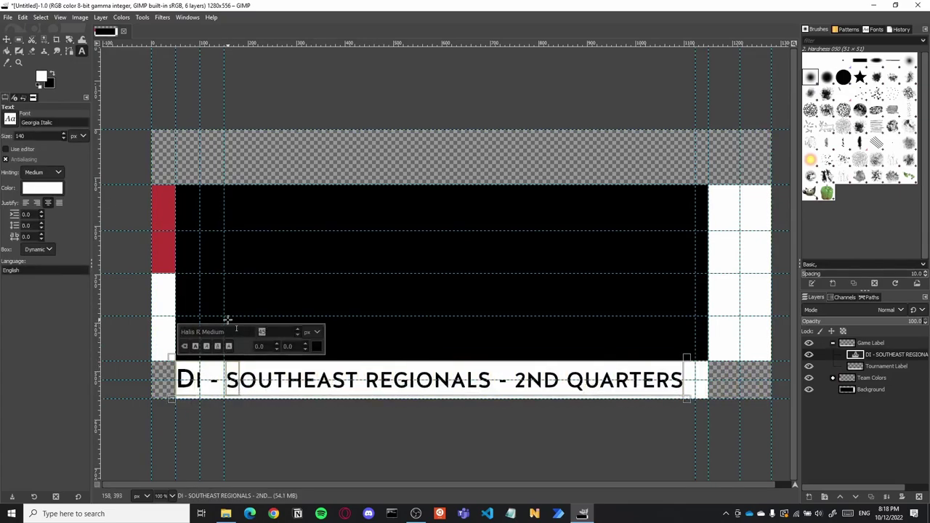
type("55")
key("Return")
left_click_drag(384, 379, 369, 379)
left_click_drag(276, 333, 229, 320)
type("55")
key("Return")
Step: Delete the hyphen after DI and enlarge the 2 and the Q to match the other initials
left_click_drag(208, 381, 221, 379)
key("BackSpace")
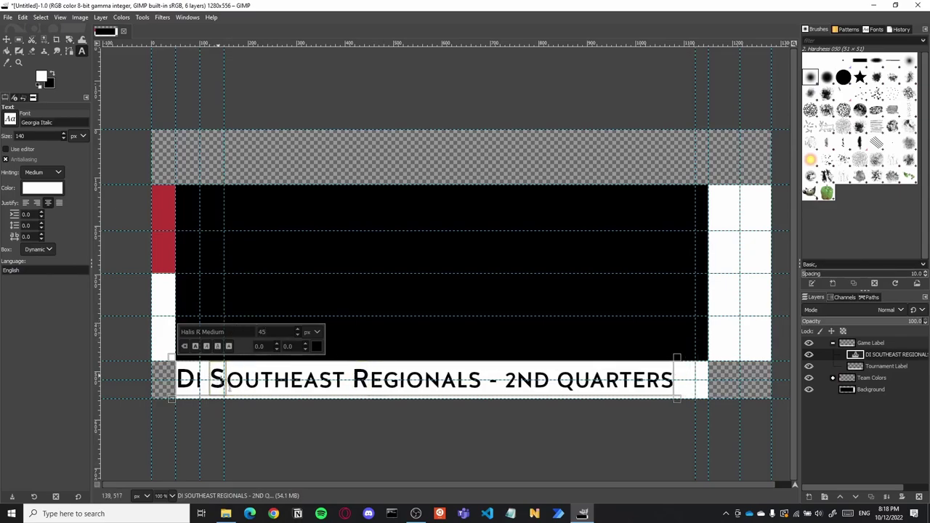
key("ctrl+z")
key("ctrl+z")
key("ctrl+z")
key("Escape")
Step: Center the tournament label text within the white strip below the black panel
key("m")
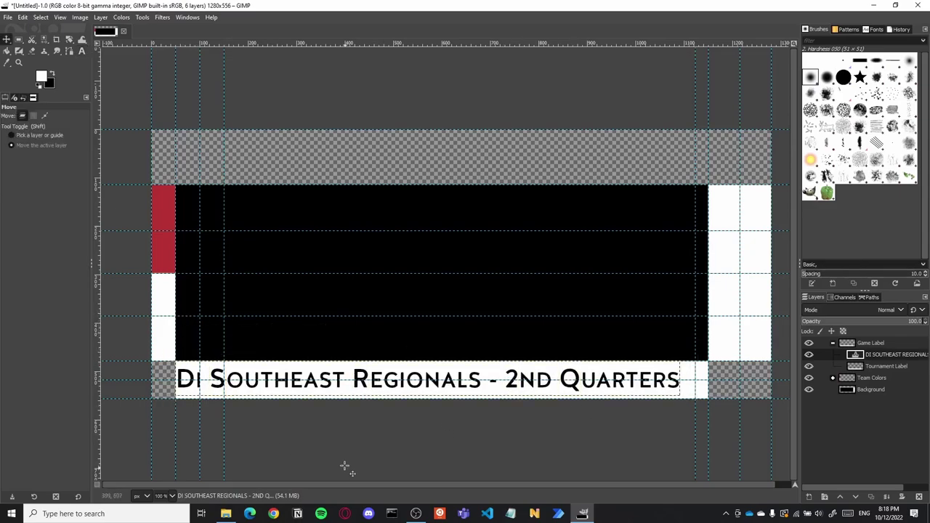
left_click_drag(340, 386, 354, 387)
left_click(884, 367)
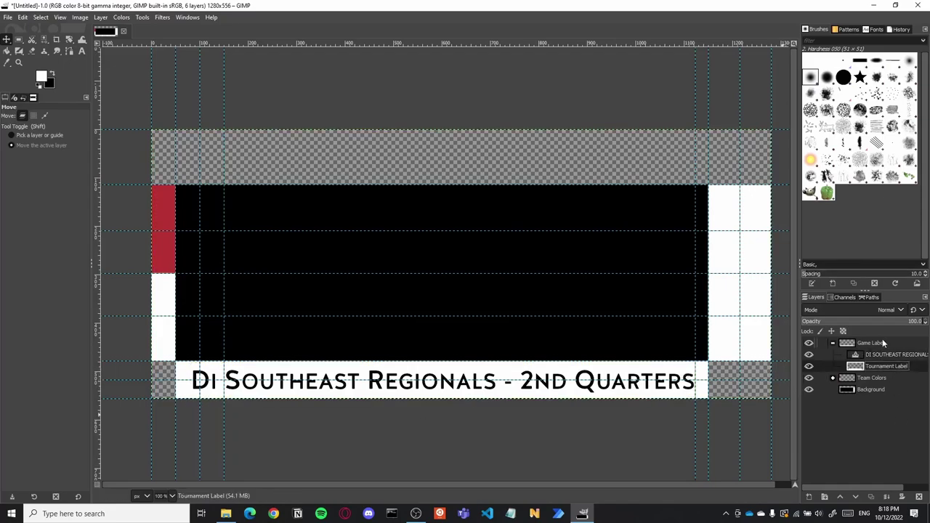
Step: Add a transparent 1280 × 556 px layer named Point Status inside the Game Label group
left_click(881, 343)
left_click(833, 343)
right_click(880, 389)
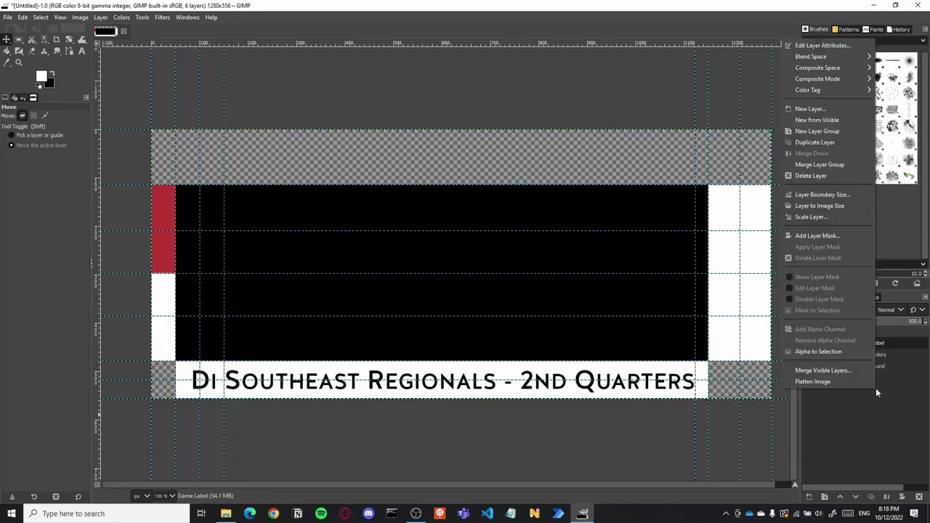
left_click(822, 109)
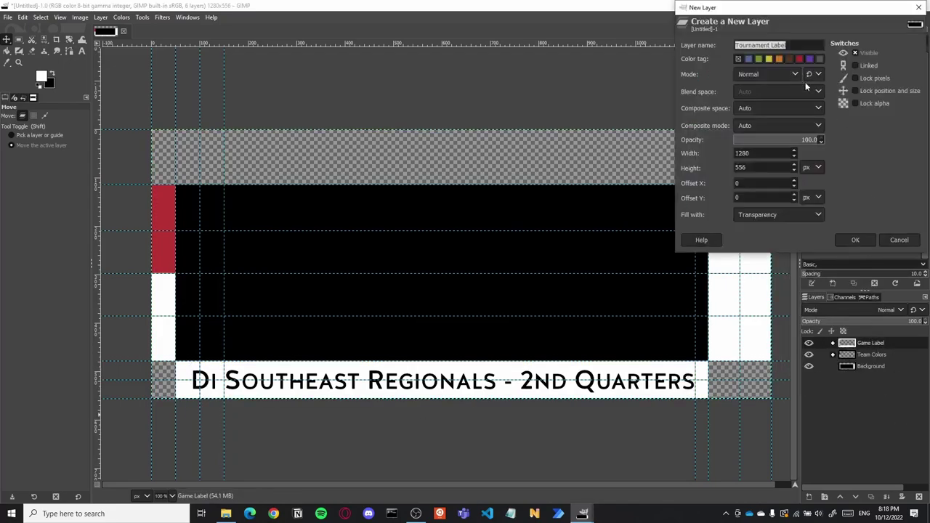
type("Point Status")
key("Return")
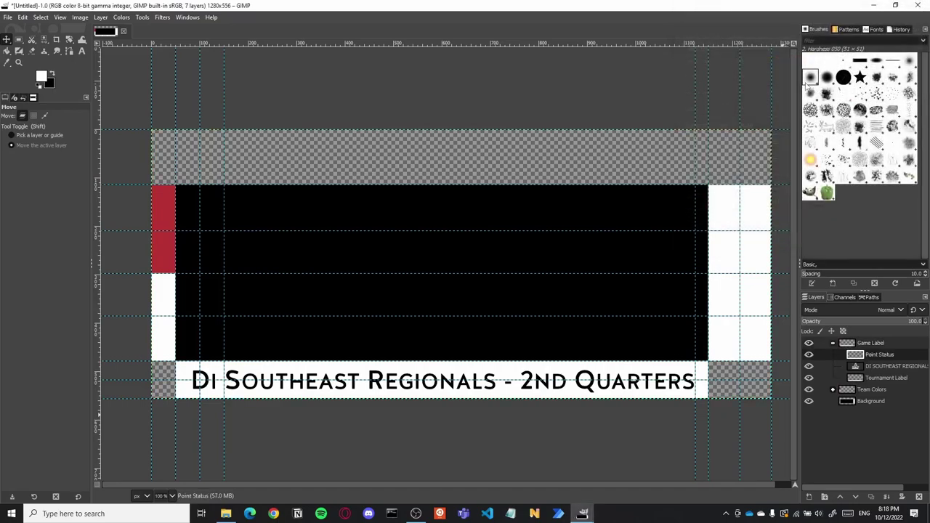
Step: Move the Point Status layer out of the Game Label group into a new layer group named Pt Status
left_click_drag(885, 356, 873, 344)
left_click(833, 354)
right_click(866, 343)
left_click(807, 95)
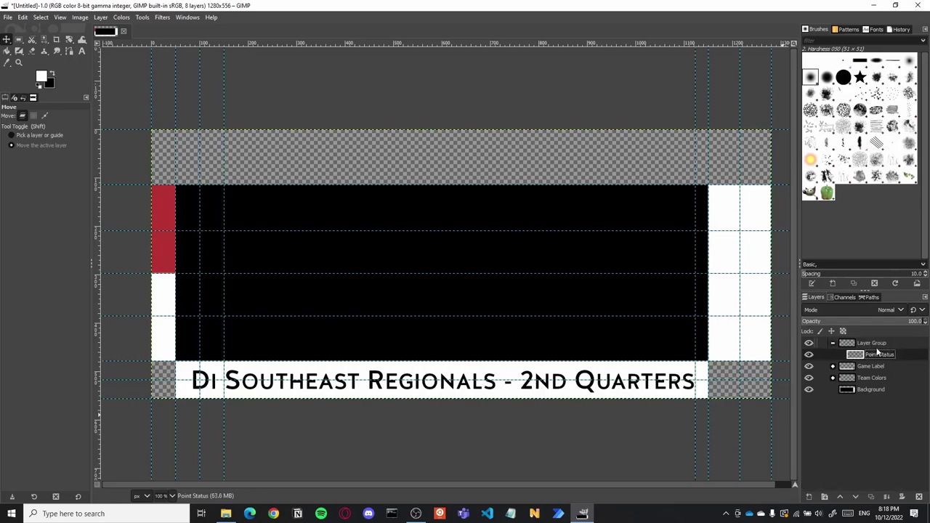
double_click(872, 343)
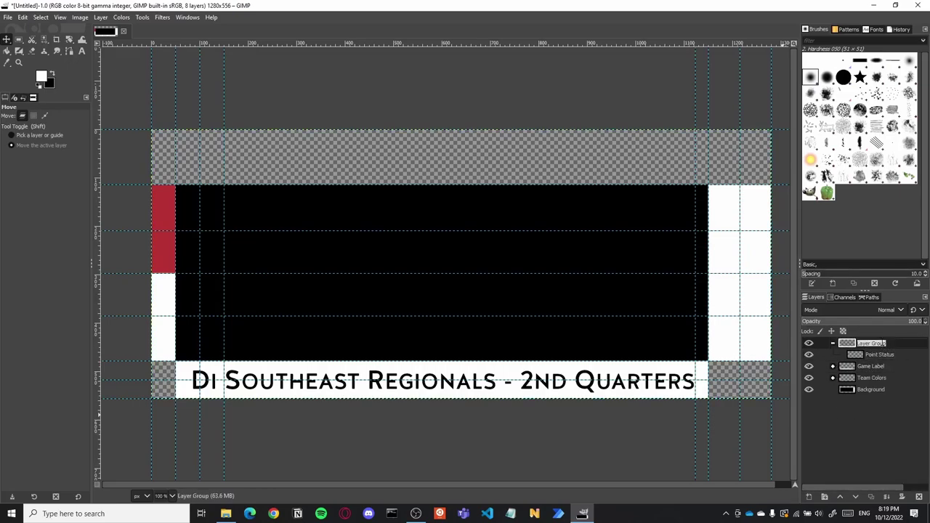
type("Pt Status")
key("Return")
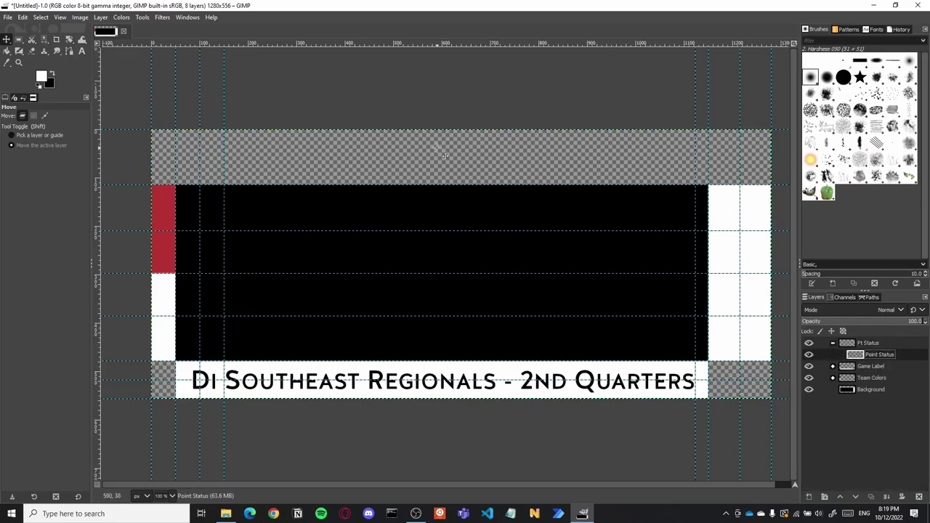
Step: Fill a 1100 × 114 px rectangle at position 50, 0 with white on the Point Status layer
key("r")
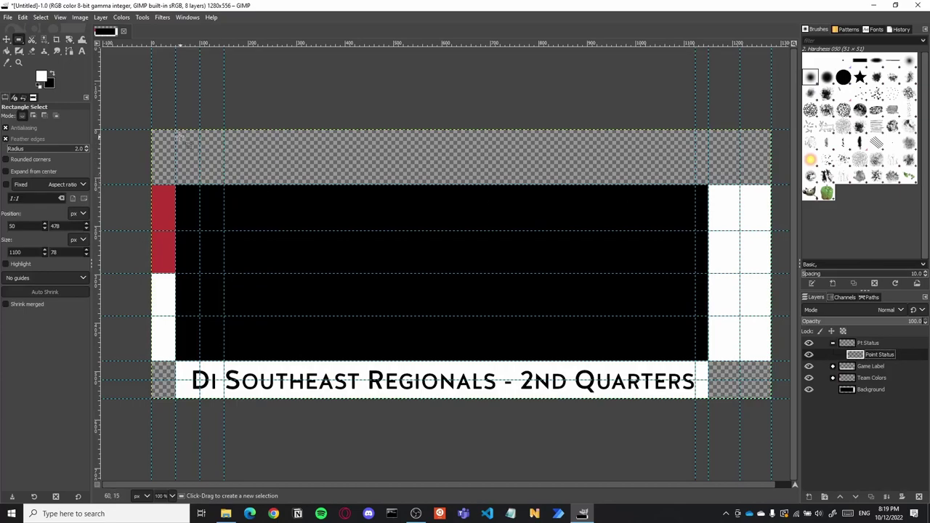
left_click(182, 140)
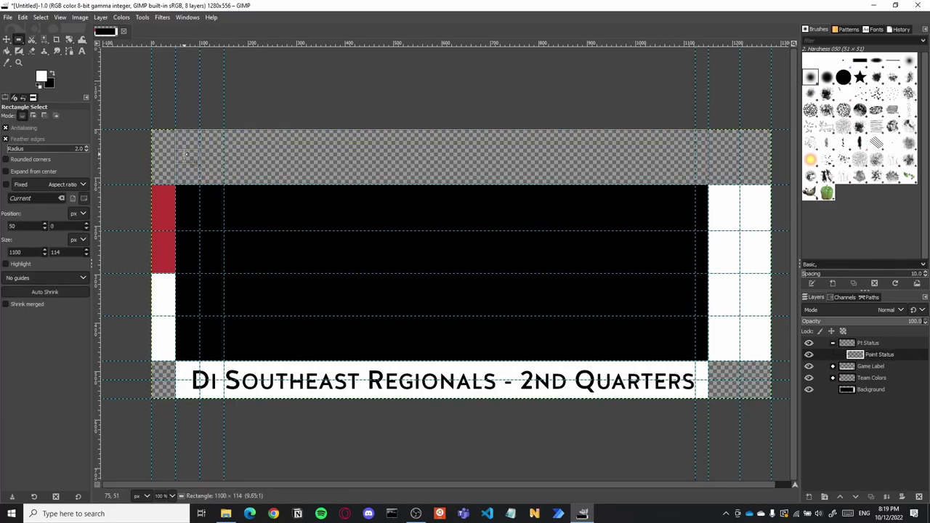
key("shift+b")
left_click(635, 295)
Step: Add the text "test" in the white strip above the black panel, in black Brandon Grotesque Medium at 80 px
key("t")
left_click(398, 152)
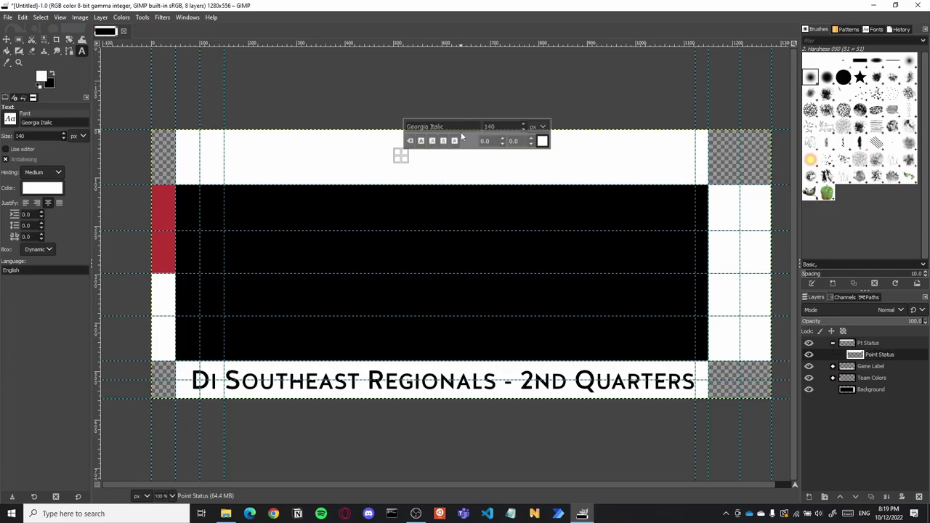
left_click_drag(400, 153, 412, 160)
double_click(510, 127)
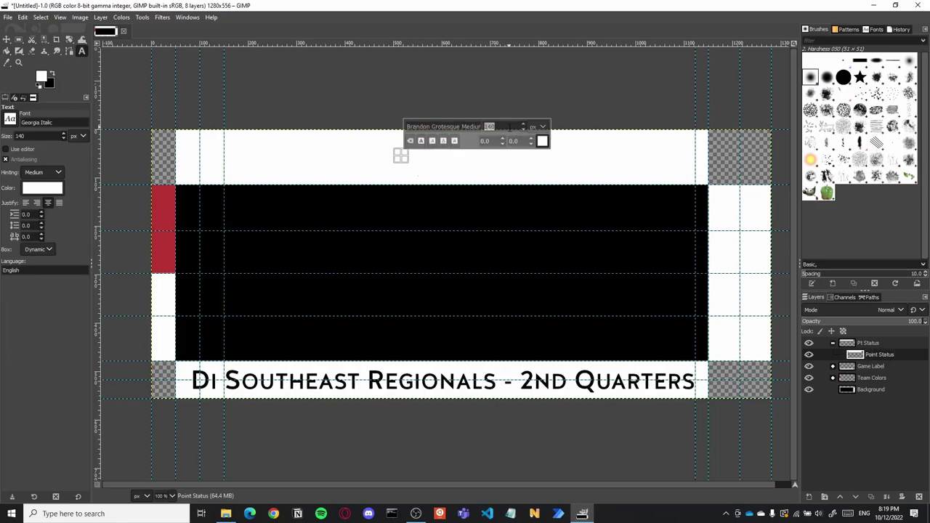
left_click(543, 142)
left_click(587, 231)
type("test")
key("Escape")
Step: Add a vertical guide at 650 px and center the "test" text on it
key("m")
left_click_drag(431, 171, 252, 159)
left_click_drag(251, 162, 453, 167)
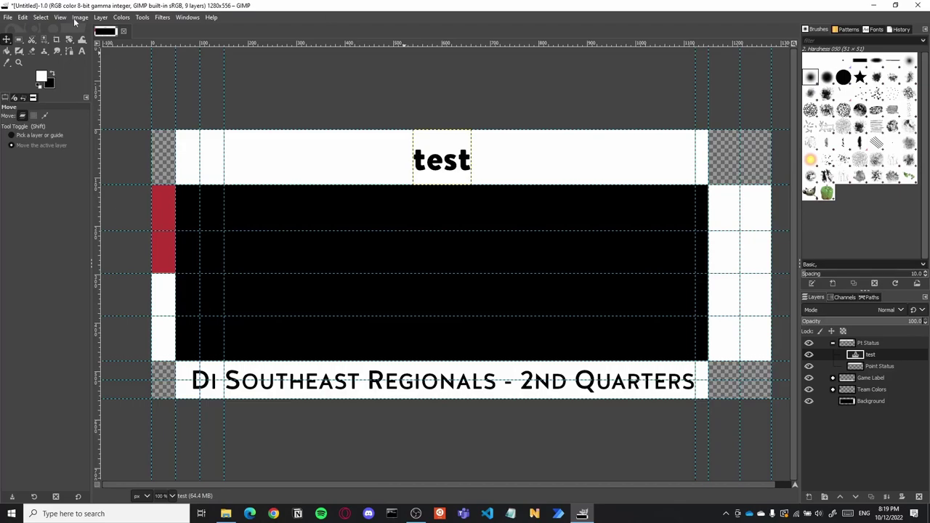
left_click(77, 18)
left_click(208, 274)
left_click(483, 242)
left_click(480, 255)
left_click_drag(429, 259, 342, 243)
type("650")
key("Return")
left_click_drag(444, 165, 478, 173)
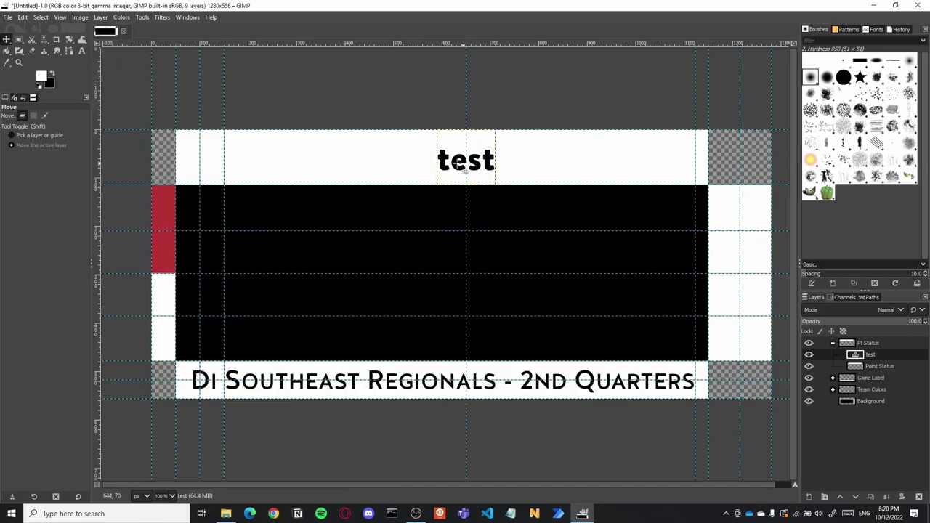
Step: Insert dfadsfjhasdfa after the first letter of the "test" text and center the longer text on the 650 px guide
left_click(81, 51)
left_click(450, 162)
type("dfadsfjhasdfa")
left_click(6, 39)
left_click_drag(571, 162, 468, 162)
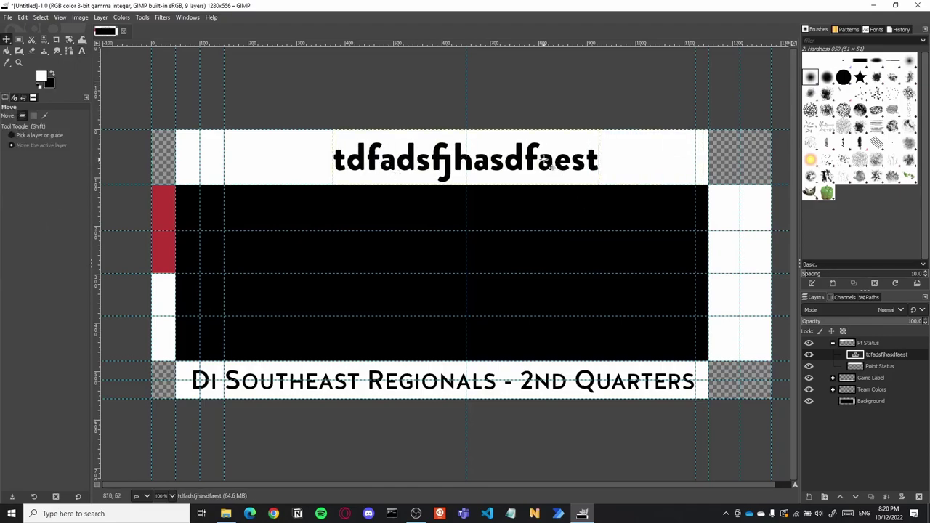
key("t")
left_click(529, 165)
key("Escape")
key("m")
Step: Replace the 650 px vertical guide with one at 600 px and recenter the placeholder text on it
left_click_drag(466, 205, 97, 175)
left_click(80, 17)
mouse_move(98, 260)
left_click(222, 270)
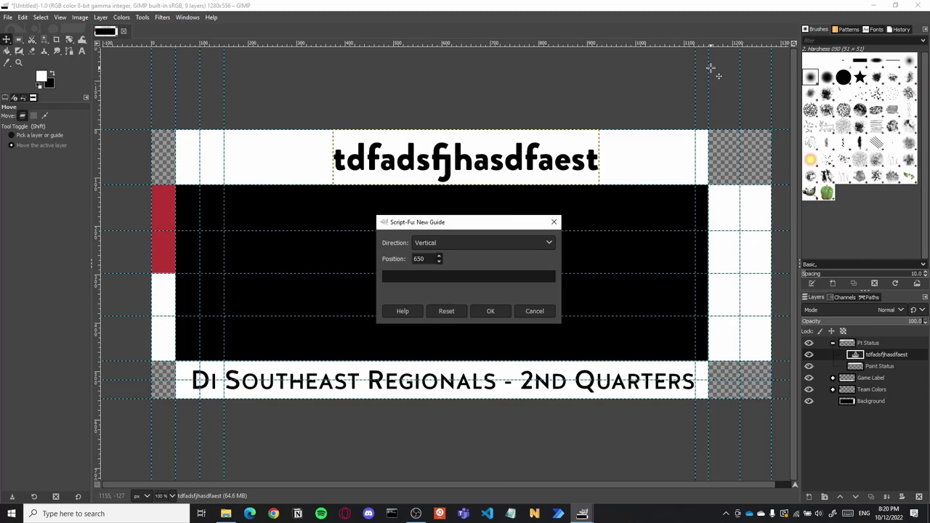
key("Return")
Step: Replace the placeholder text with HALFTIME and set its letter spacing to 10
key("t")
left_click(449, 182)
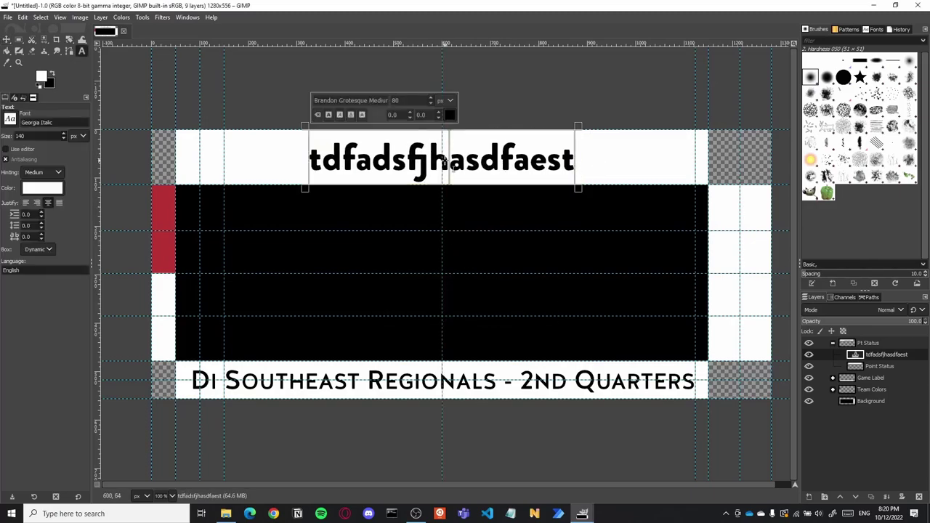
key("ctrl+a")
type("HALFTIME")
key("ctrl+a")
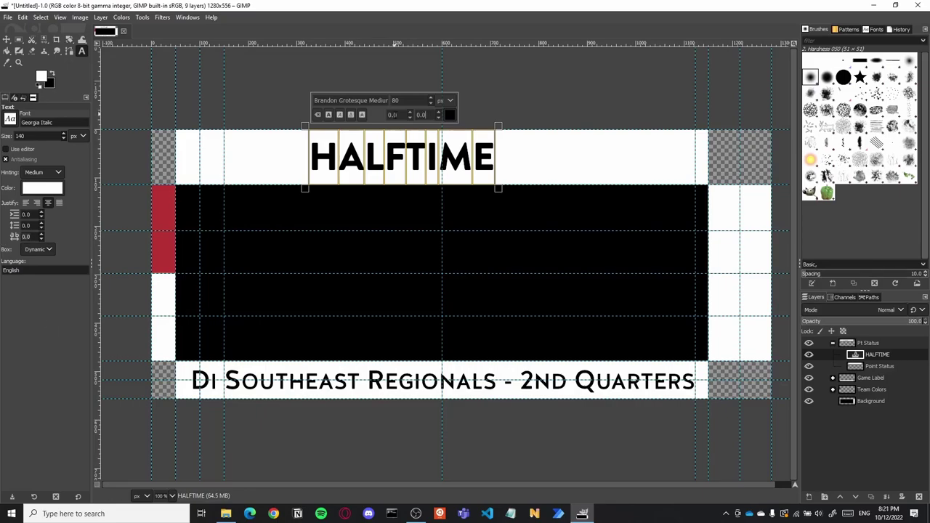
type("10")
key("Return")
key("Escape")
Step: Center the HALFTIME text on the 600 px vertical guide
key("m")
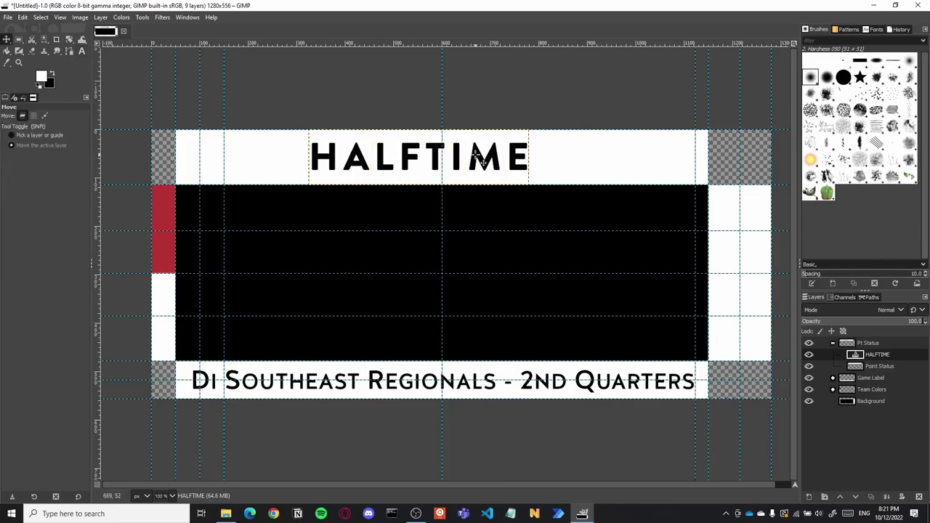
left_click_drag(480, 158, 503, 158)
right_click(872, 355)
left_click(632, 164)
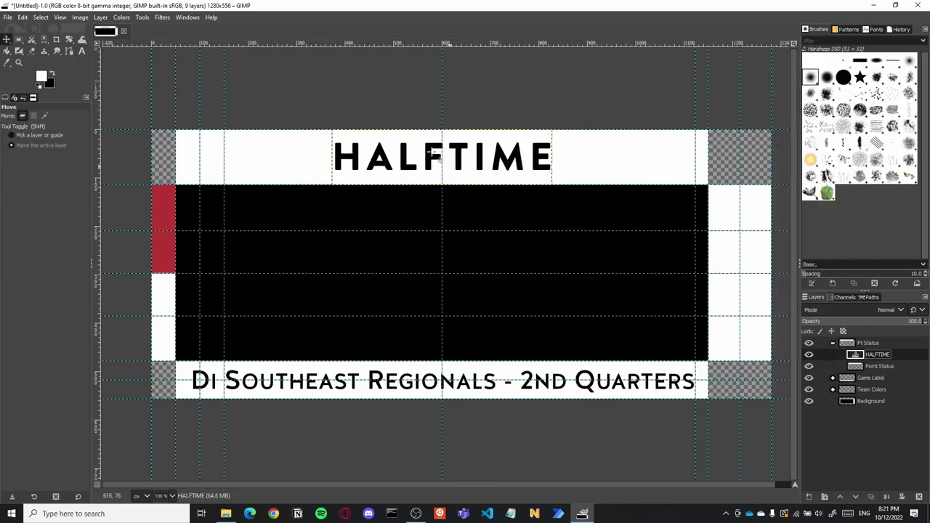
Step: Copy the HALFTIME text layer within the Pt Status group and name the copy GAME POINT
key("t")
left_click(591, 162)
key("Escape")
key("ctrl+c")
key("ctrl+v")
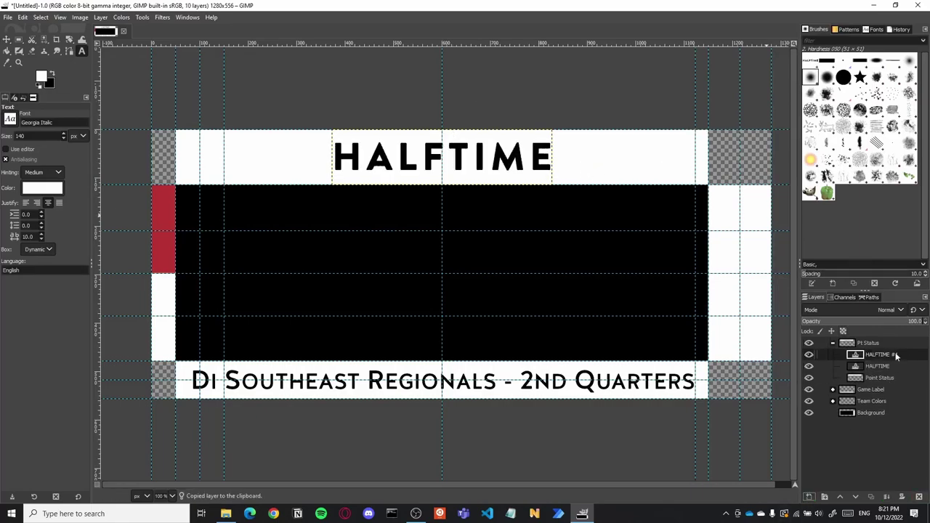
type("GAME POINT")
key("Return")
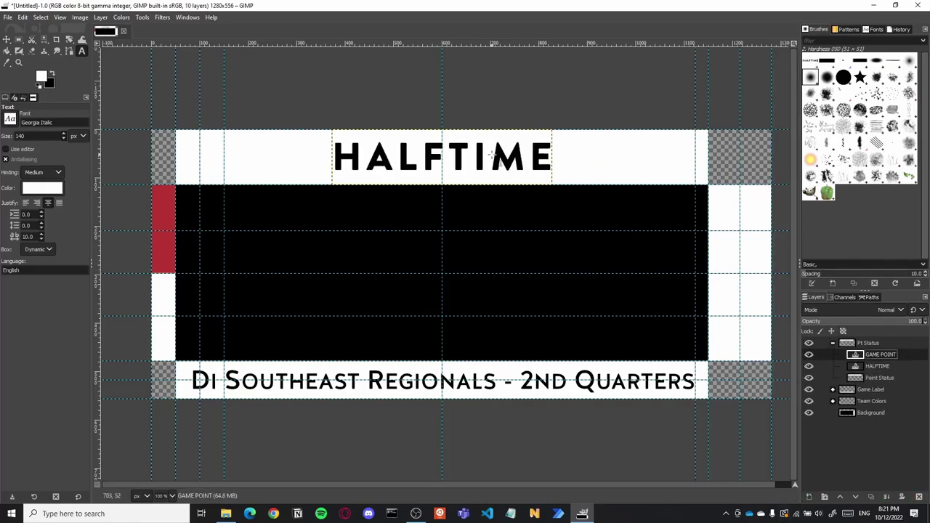
Step: Change the copied text to GAME POINT, hide the HALFTIME layer and center the new text on the 600 px guide
left_click(495, 157)
key("ctrl+a")
type("GAME POINT")
key("Escape")
left_click(809, 367)
key("m")
left_click_drag(536, 162, 507, 161)
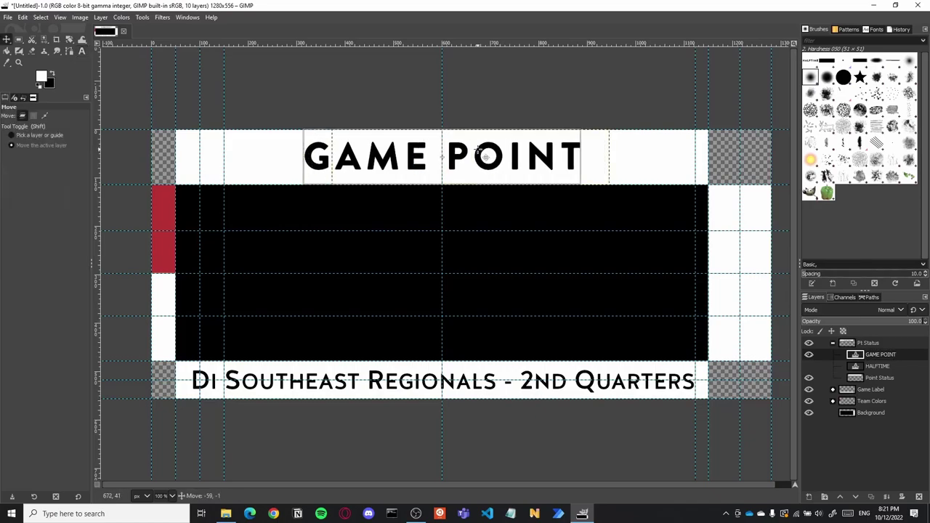
Step: Duplicate the GAME POINT layer, hide the original and rename the copy UNIVERSE
left_click(884, 357)
right_click(884, 358)
left_click(842, 235)
left_click(810, 366)
double_click(882, 354)
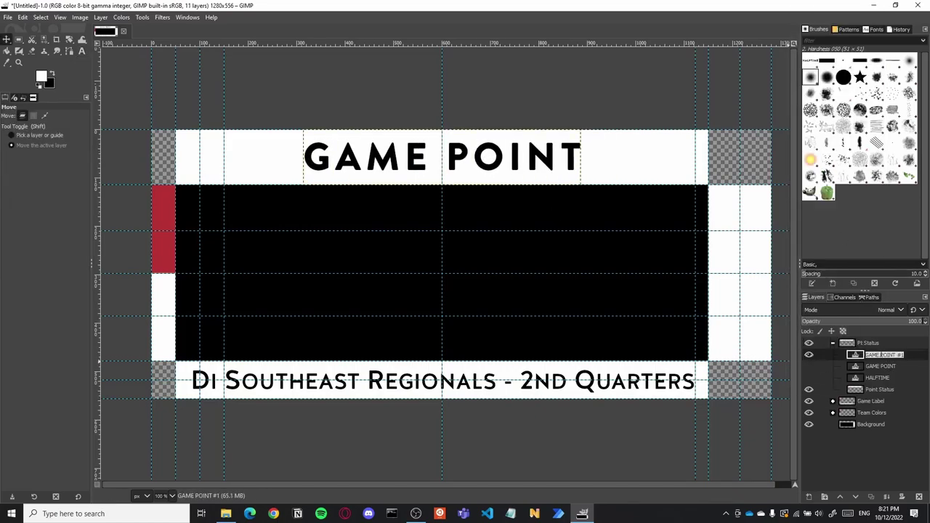
type("UNIVERSE")
key("Return")
Step: Change the copied layer's text to UNIVERSE and center it on the 600 px guide
key("t")
key("ctrl+a")
type("UNIVERSE")
left_click_drag(465, 157, 493, 157)
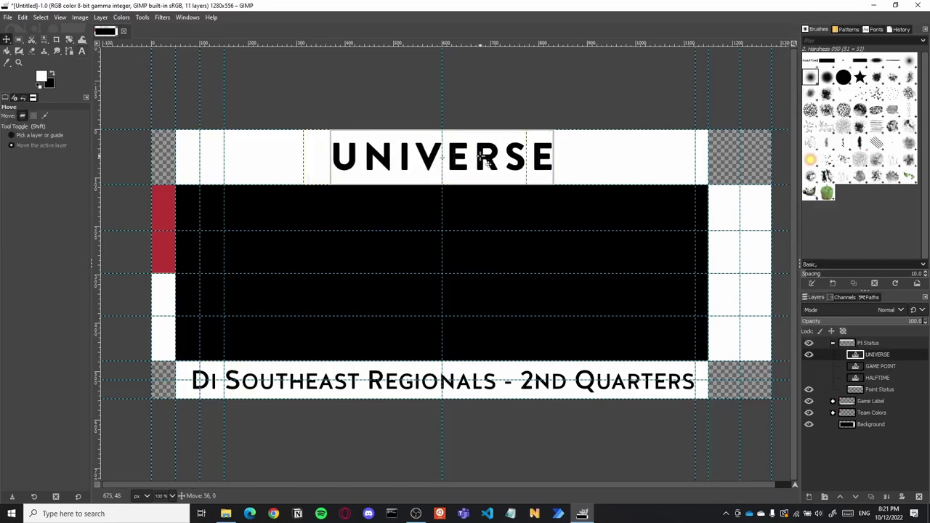
Step: Duplicate the UNIVERSE text layer and hide the original
right_click(876, 355)
left_click(811, 116)
left_click(809, 367)
key("t")
double_click(885, 355)
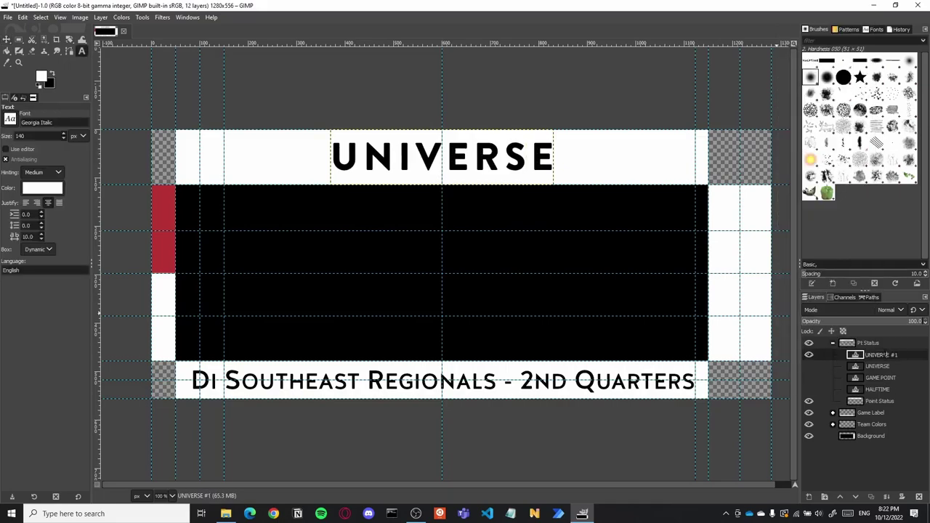
Step: Change the duplicated text to FINAL and center it on the 600 px guide
left_click(476, 163)
key("ctrl+a")
type("FINAL")
key("Escape")
key("m")
left_click_drag(473, 163, 520, 163)
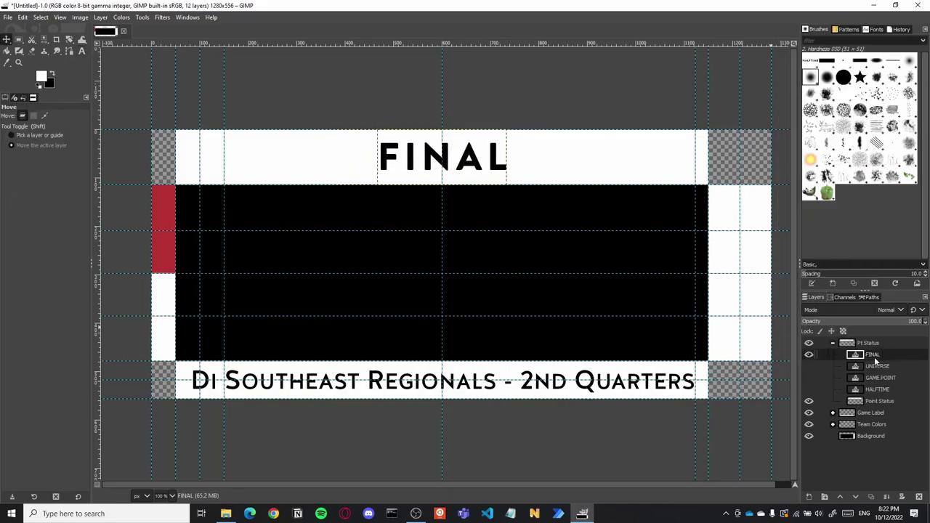
Step: Collapse and hide the Pt Status group, and add a new layer group named Score above it
left_click(833, 343)
left_click(809, 342)
left_click(808, 340)
left_click(808, 340)
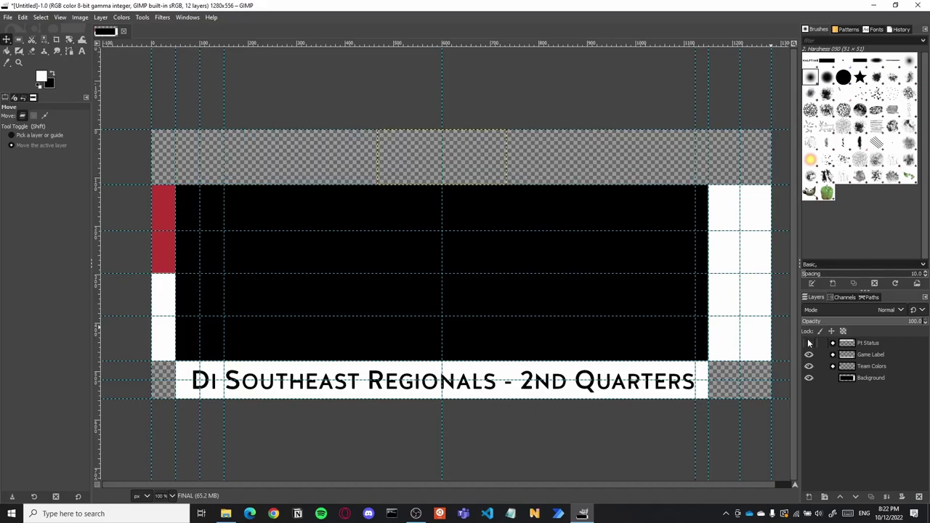
right_click(873, 432)
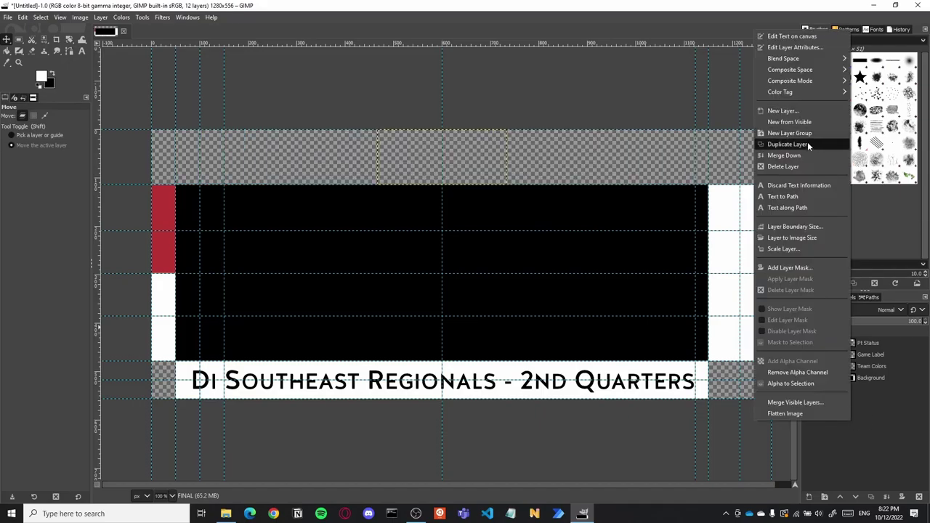
left_click(790, 133)
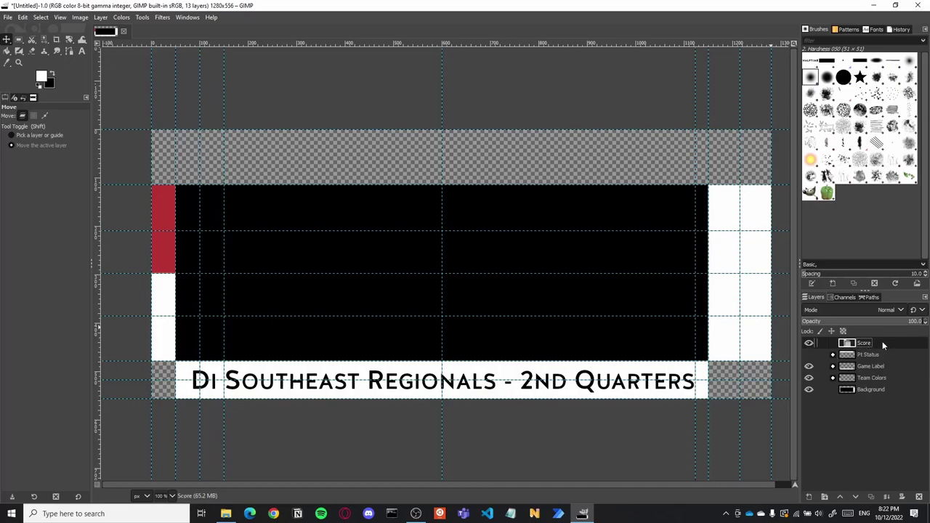
right_click(883, 346)
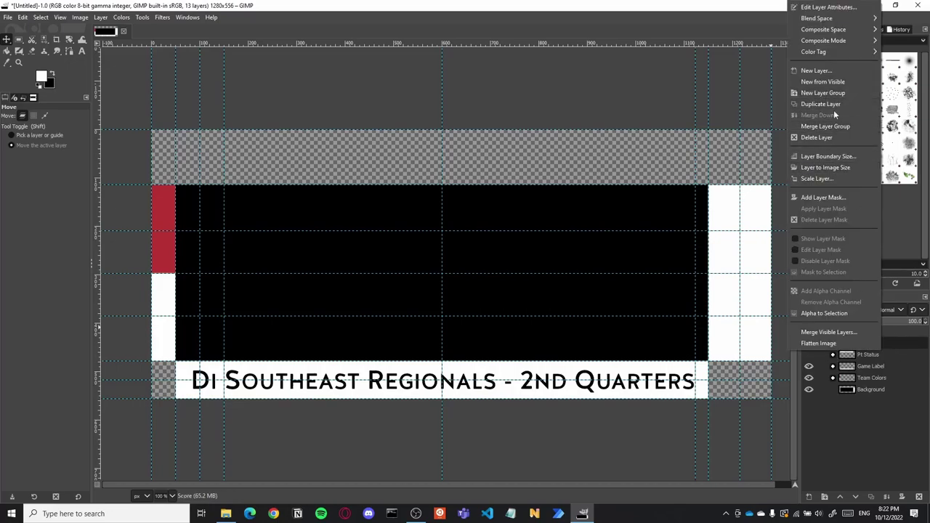
left_click(885, 298)
right_click(878, 342)
left_click(894, 345)
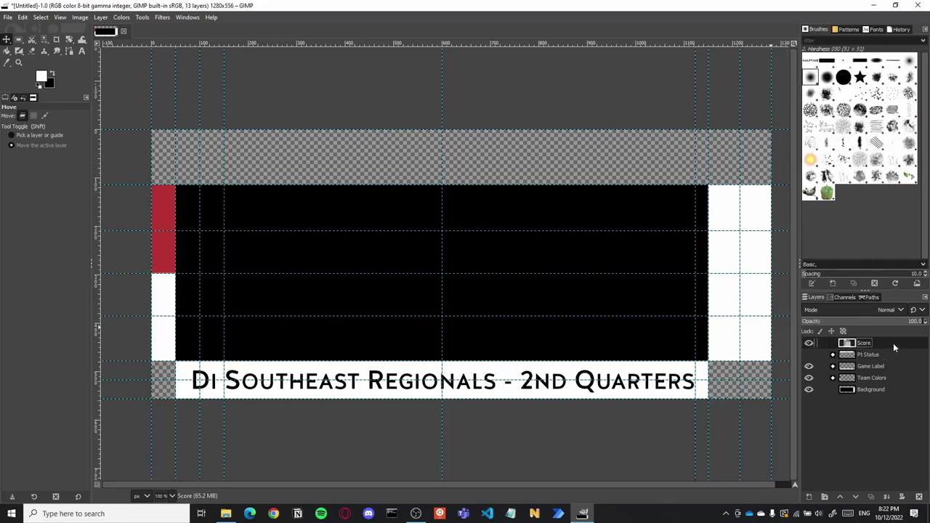
Step: Set up new text in the Score group with the BigNoodleTitling font and the color ff3333
key("t")
left_click(636, 146)
left_click_drag(692, 118, 446, 77)
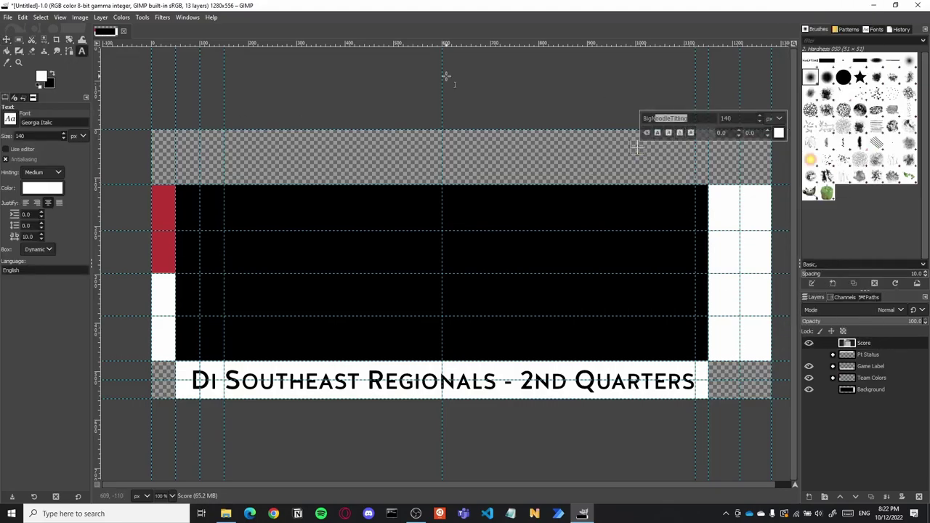
key("Tab")
left_click(779, 133)
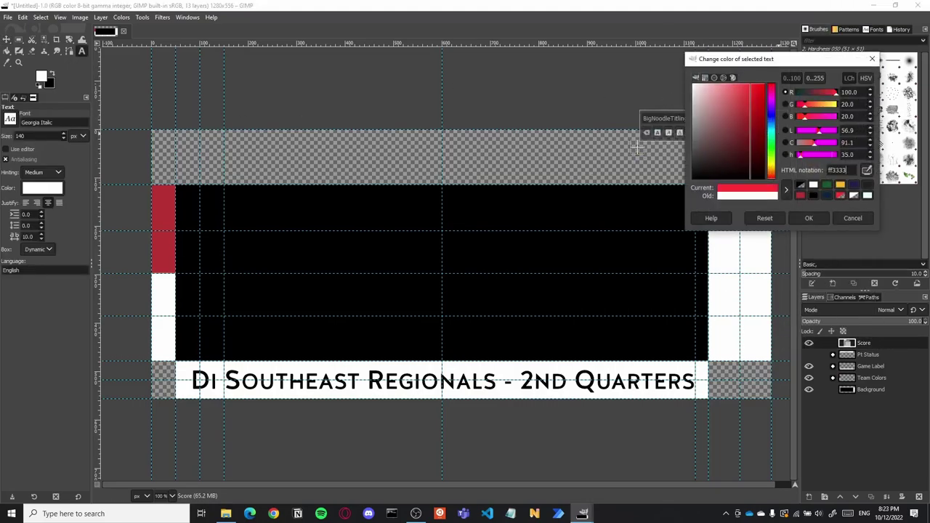
left_click(809, 218)
Step: Add the score text 0 in the upper half of the white score panel, with its box spanning the panel's width
left_click(722, 216)
type("d")
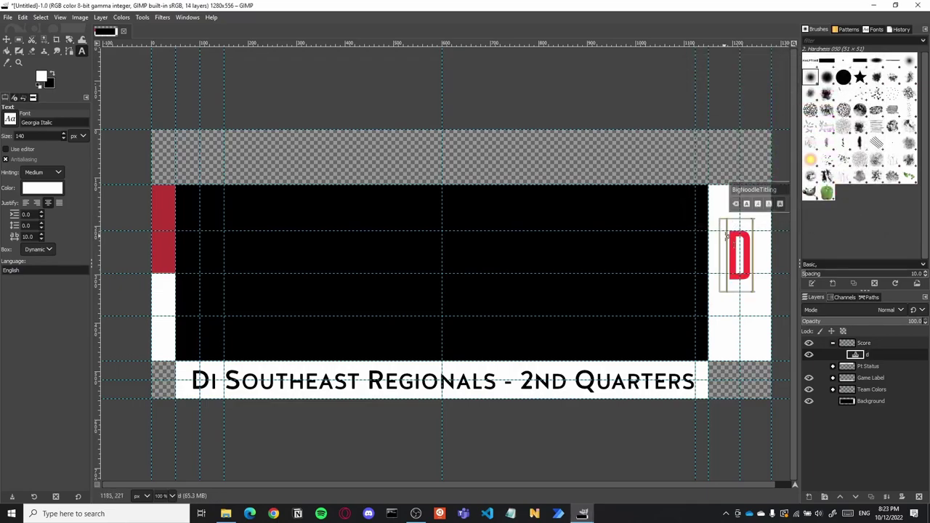
key("BackSpace")
type("0")
left_click_drag(737, 250, 775, 224)
type("0")
key("BackSpace")
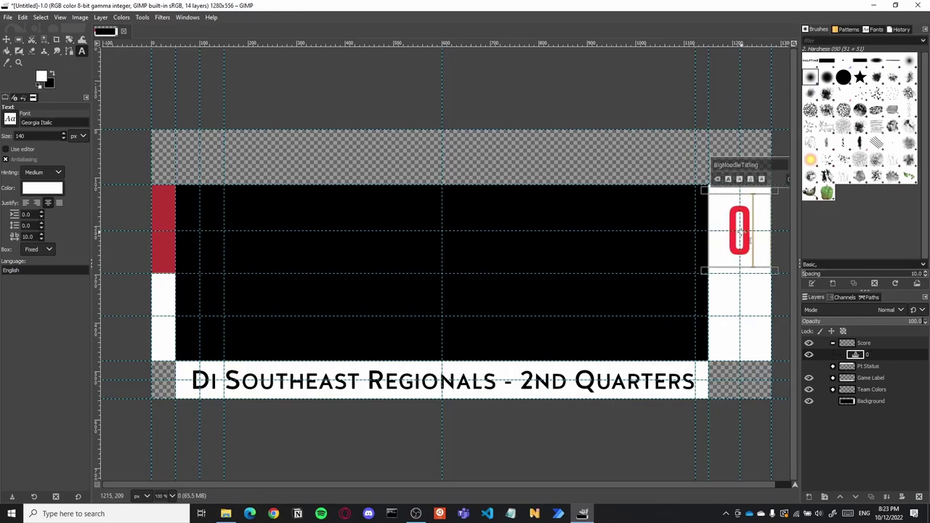
Step: Try the two-digit score 15 in the score text and restore it to 0
key("ctrl+a")
type("1")
key("ctrl+a")
type("5")
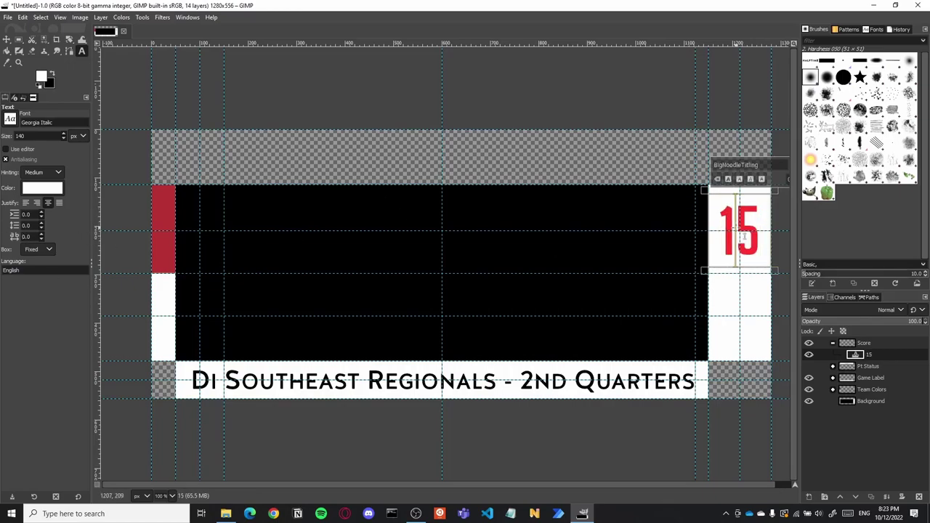
key("BackSpace")
key("BackSpace")
type("0")
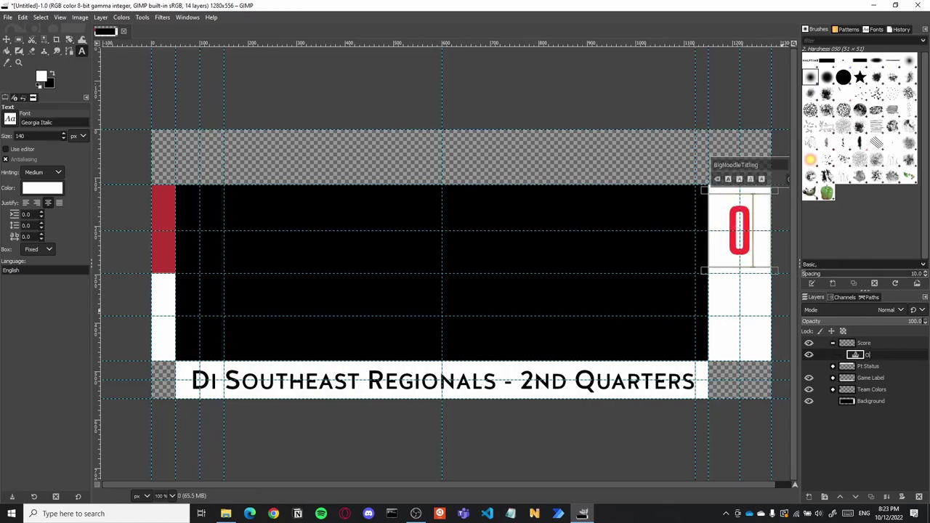
Step: Rename the score text layer Top Score and duplicate it below as Bottom Score
type("Top Score")
key("Return")
right_click(887, 353)
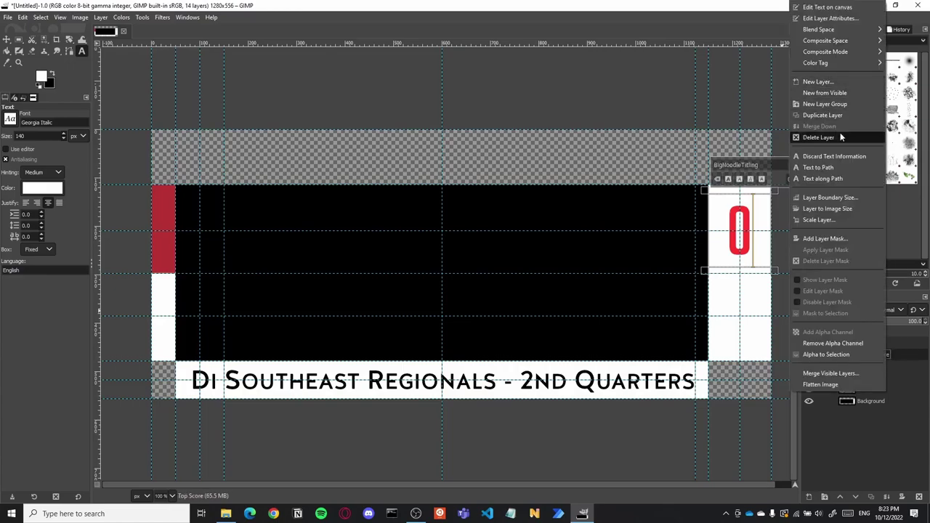
left_click(841, 114)
left_click_drag(879, 355, 882, 370)
double_click(882, 367)
type("Bottom Score")
key("Return")
Step: Move the Bottom Score text into the lower half of the white score panel and change it to 2
key("m")
left_click_drag(740, 234, 739, 320)
key("t")
key("BackSpace")
type("23")
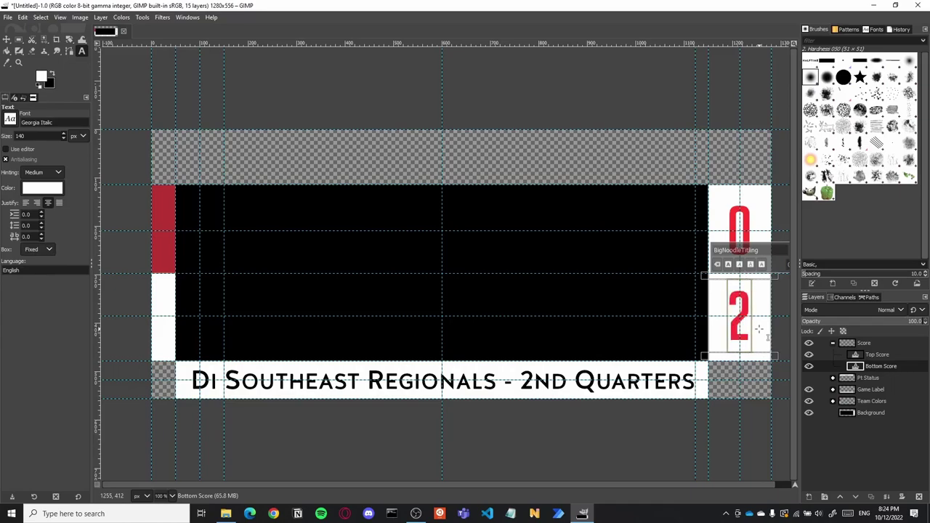
Step: Undo the Bottom Score change so it reads 0 and collapse the Score layer group
key("ctrl+z")
key("m")
left_click(878, 356)
left_click(833, 343)
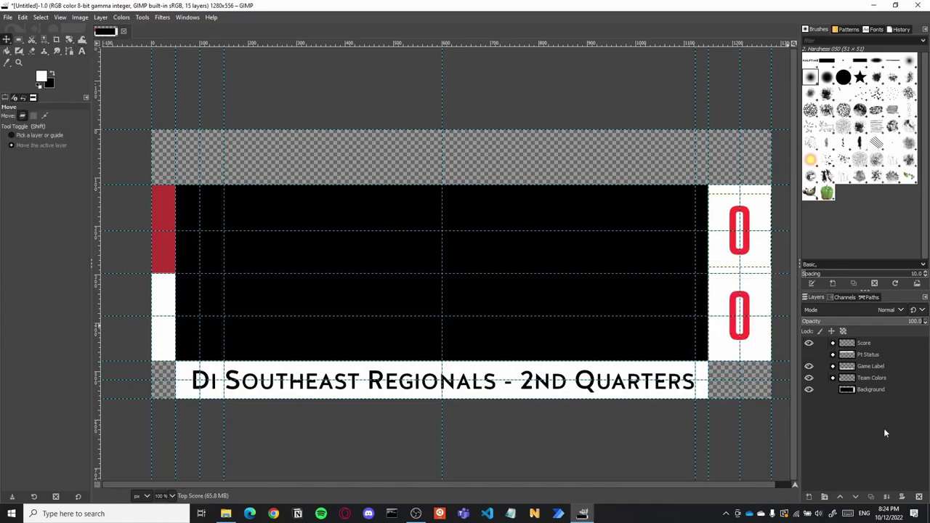
Step: Create a new layer group named Possession at the top of the layer stack, above the Score group
right_click(887, 435)
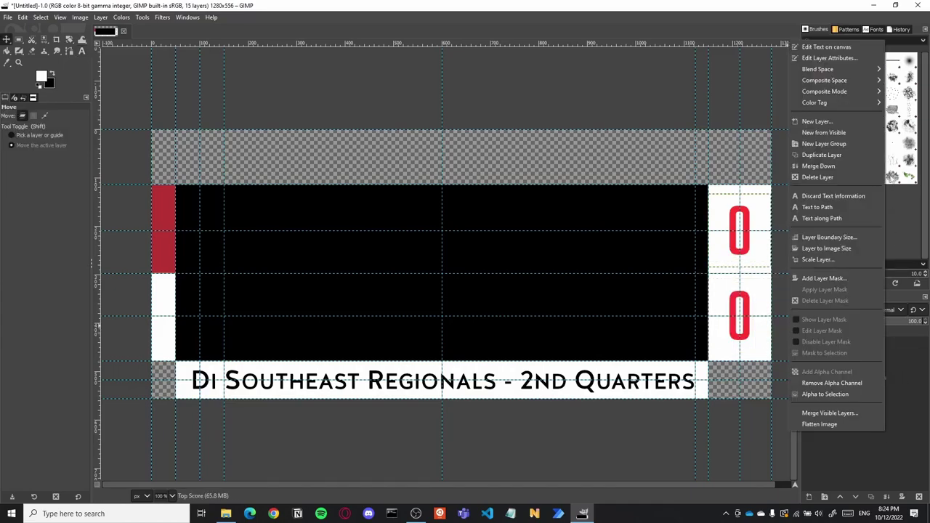
left_click(829, 144)
left_click_drag(875, 353, 863, 347)
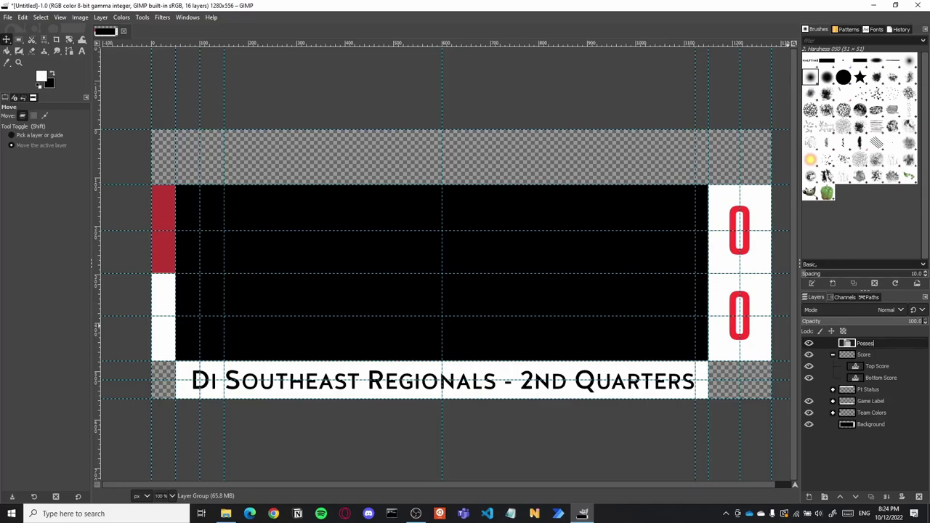
type("n")
key("Return")
left_click(833, 356)
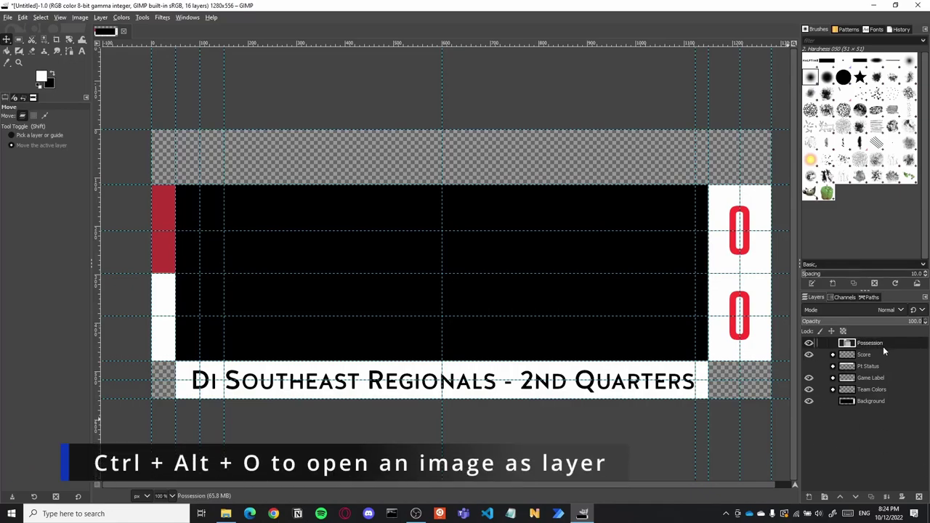
Step: Import white_triangle.png from the Scoreboard folder as a layer inside the Possession group
key("ctrl+alt+o")
double_click(329, 240)
left_click(330, 110)
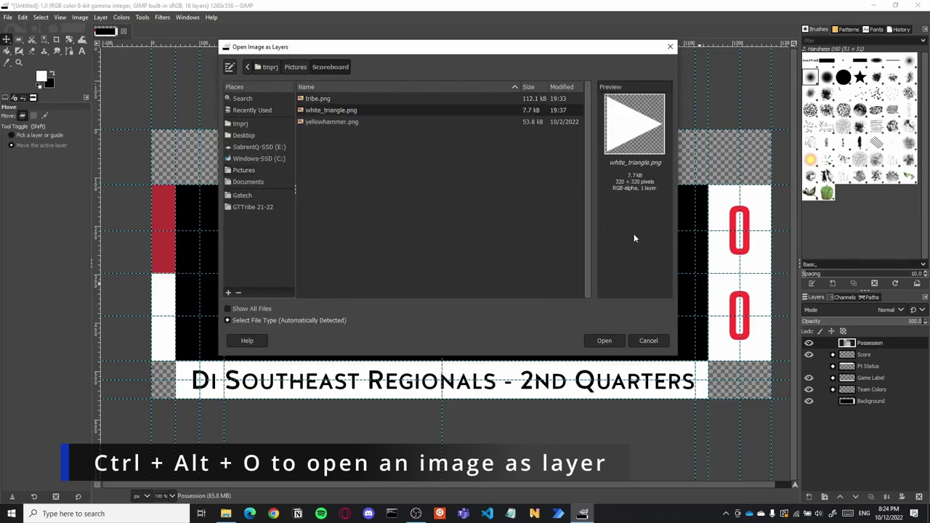
double_click(331, 110)
Step: Flip the white triangle layer horizontally so it points left
left_click(103, 18)
left_click(67, 45)
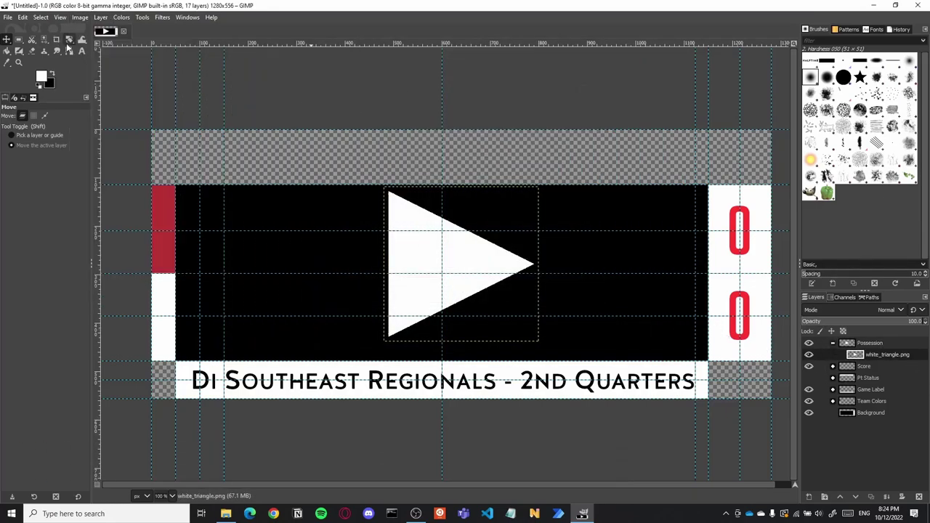
key("shift+f")
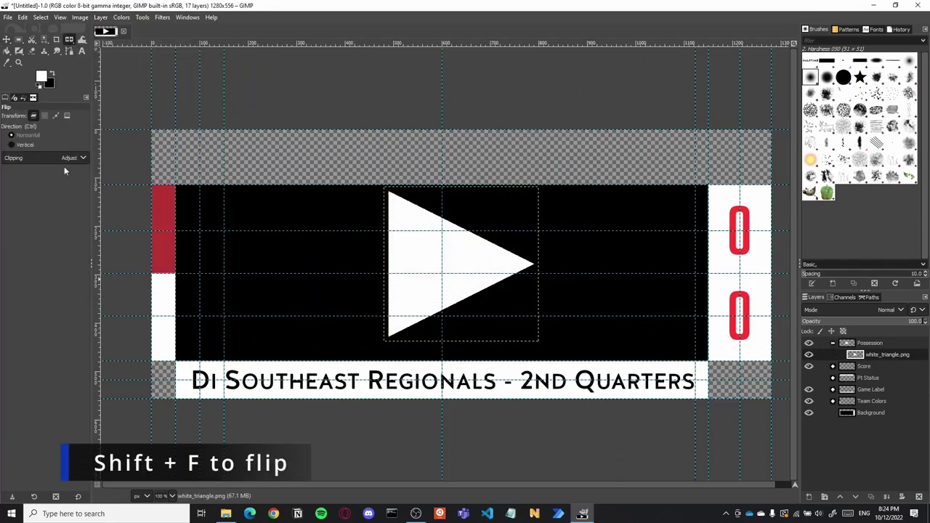
left_click(444, 263)
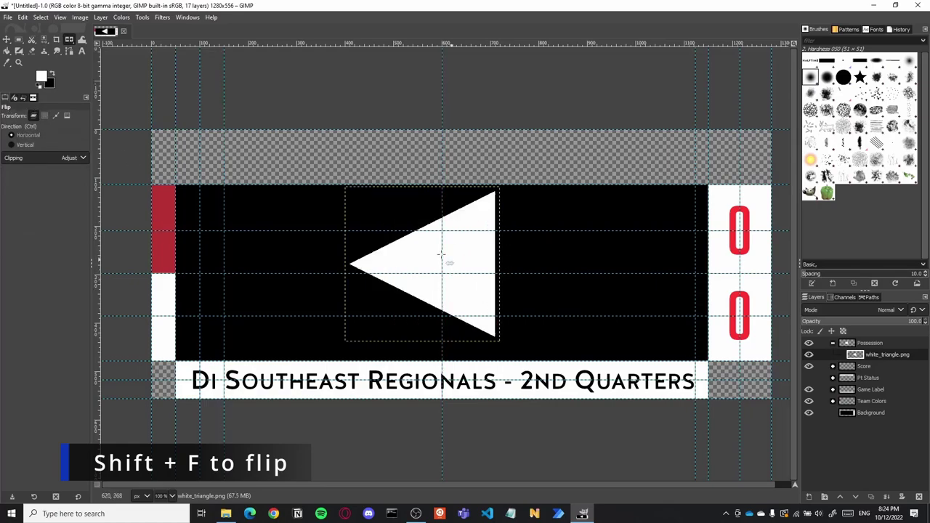
Step: Move the triangle onto the upper row's guide near the score panel and scale its layer to 40 px
key("m")
left_click_drag(445, 264, 631, 231)
right_click(878, 355)
left_click(813, 193)
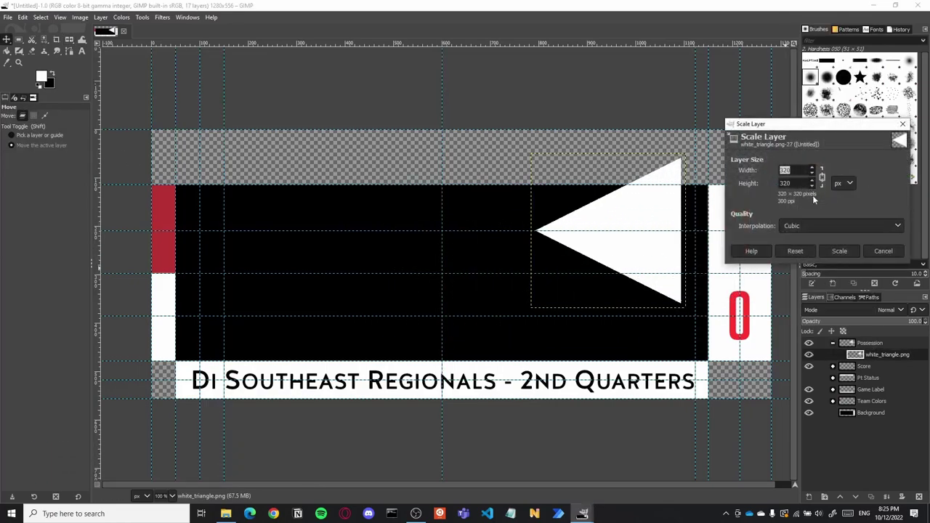
type("40")
key("Return")
Step: Place the small triangle against the white score panel, centered on the upper row's guide, and check its fit up close
left_click_drag(605, 233, 704, 232)
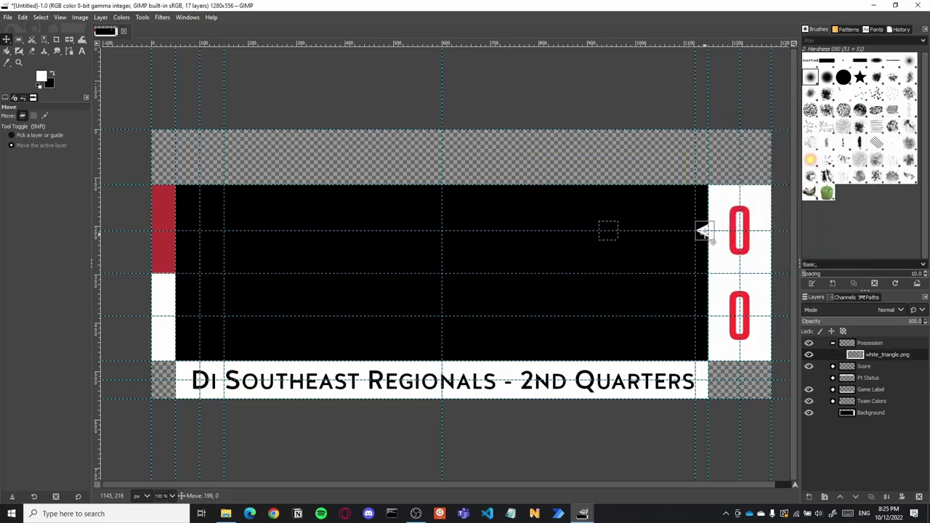
left_click(833, 343)
left_click(876, 355)
scroll(727, 228, "up", 4)
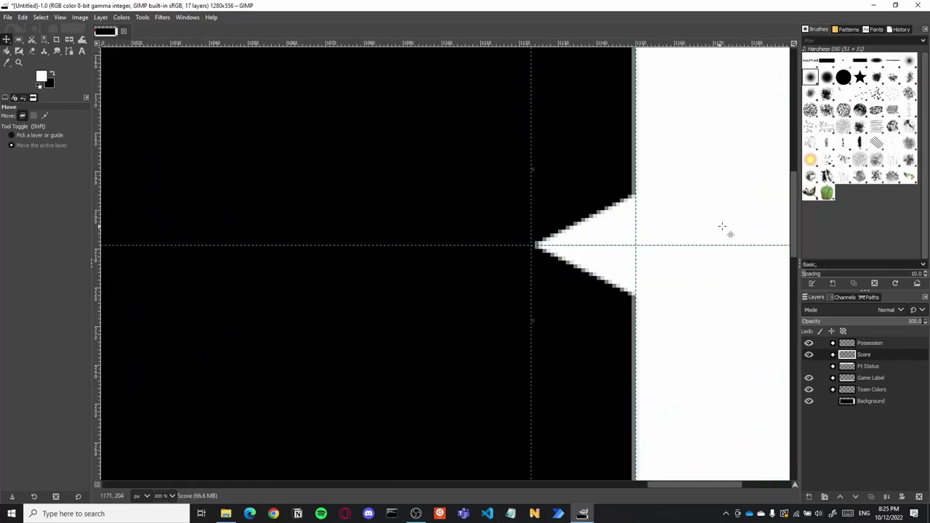
scroll(588, 240, "down", 4)
Step: Rename the triangle layer Top Possession and duplicate it below as Bottom Possession
left_click(833, 343)
left_click(886, 354)
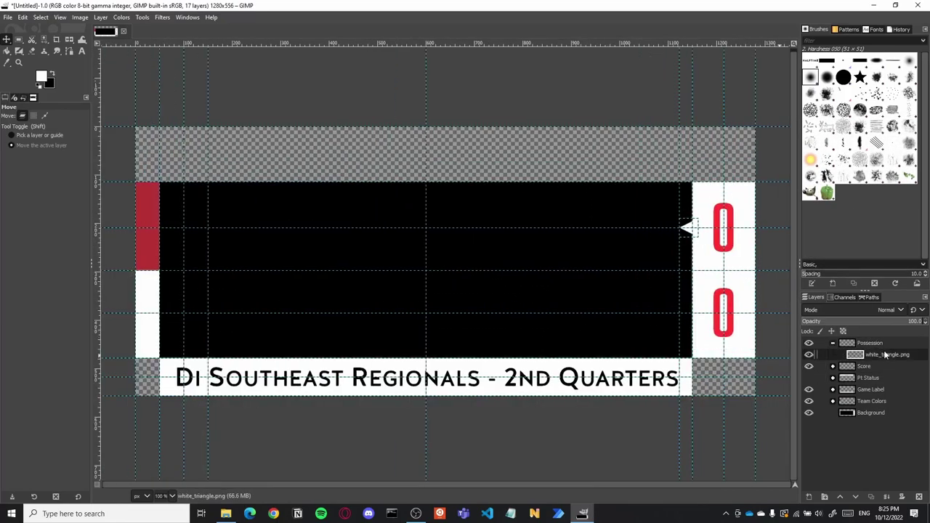
type("Top Possession")
key("Return")
right_click(887, 356)
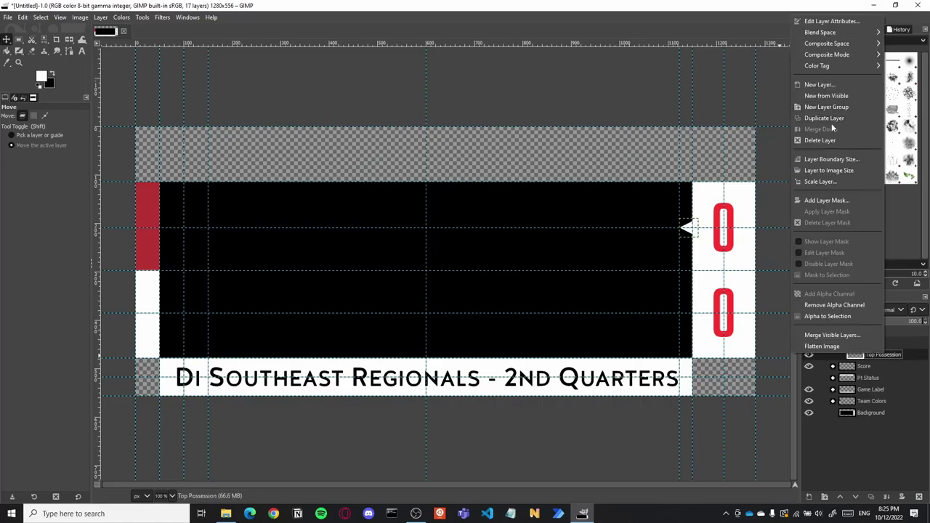
left_click(831, 120)
double_click(894, 369)
type("Bottom Possession")
key("Return")
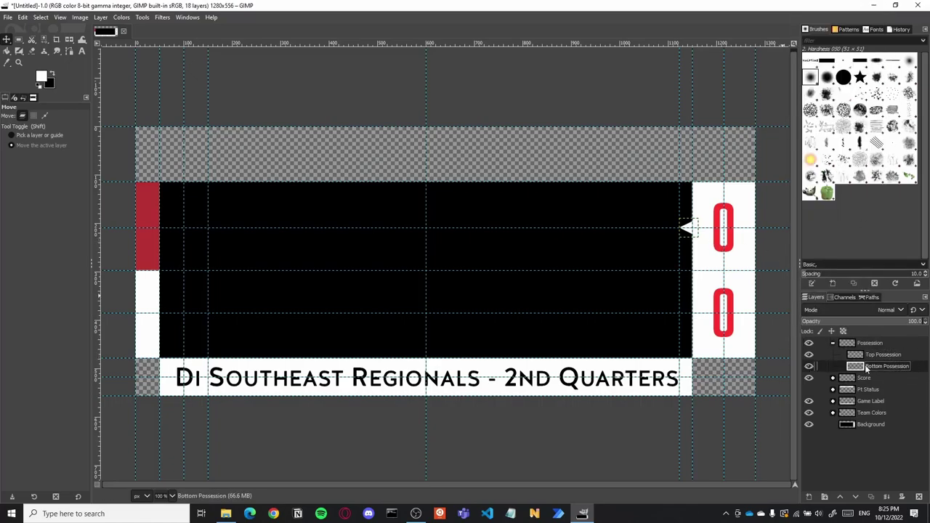
Step: Move the Bottom Possession triangle down to the lower row's guide and hide it, leaving Top Possession shown and the group collapsed
left_click_drag(689, 229, 690, 314)
left_click(809, 355)
left_click(808, 367)
left_click(809, 355)
left_click(833, 343)
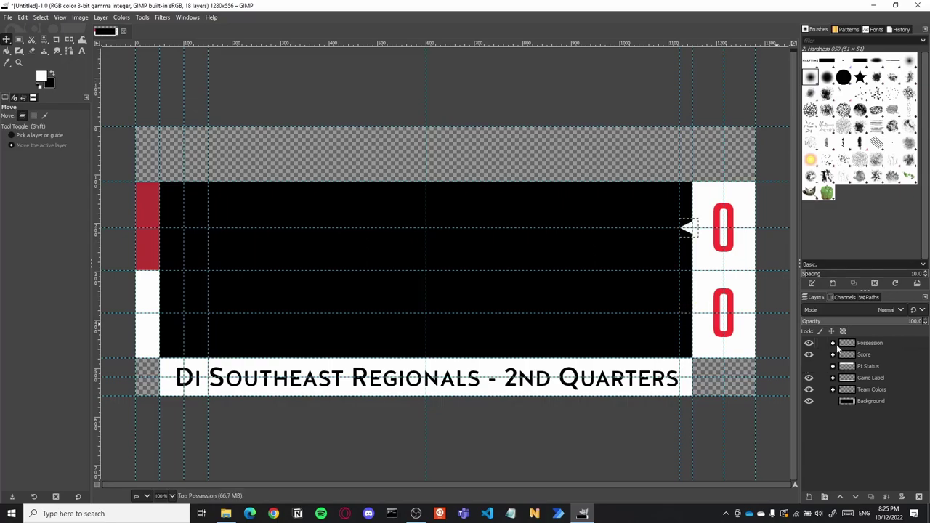
Step: Create a new layer group named Seeding at the top of the layer stack, above the Possession group
right_click(854, 440)
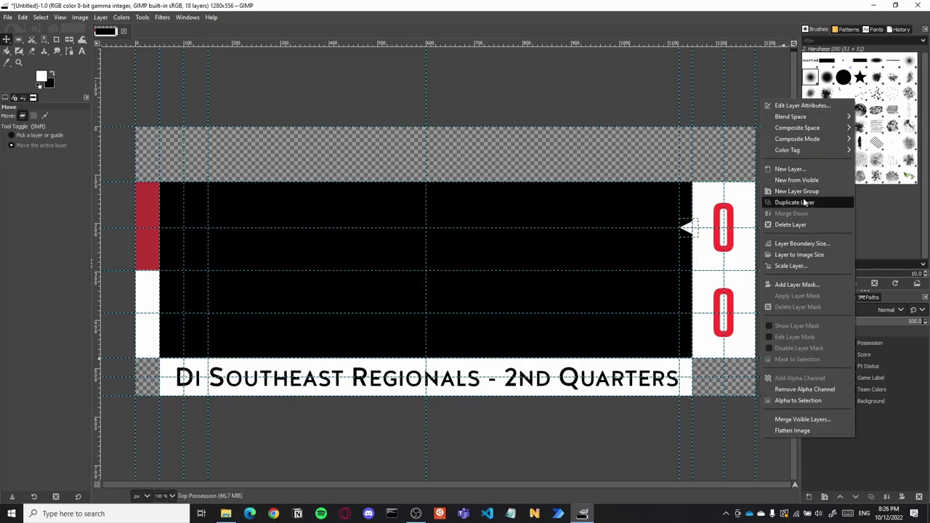
left_click(800, 192)
left_click_drag(875, 354, 869, 339)
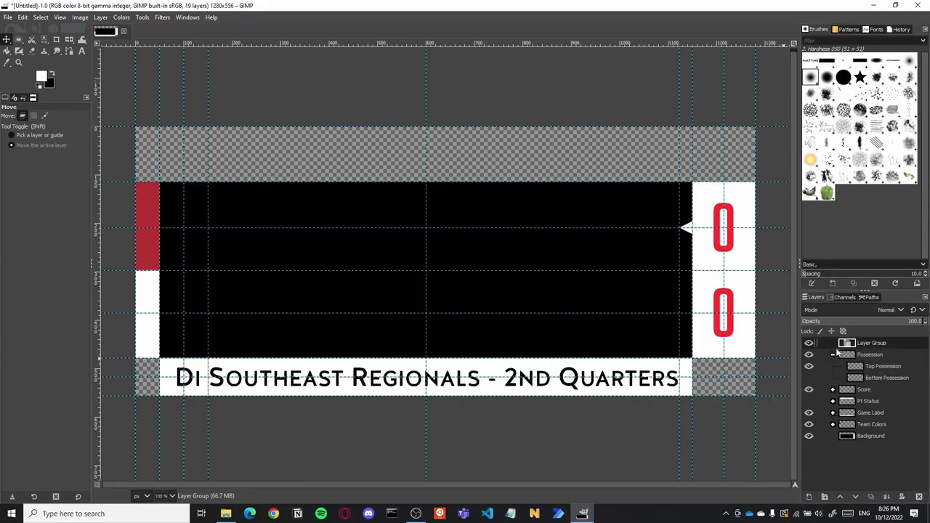
left_click(833, 355)
double_click(868, 343)
type("Seeding")
key("Return")
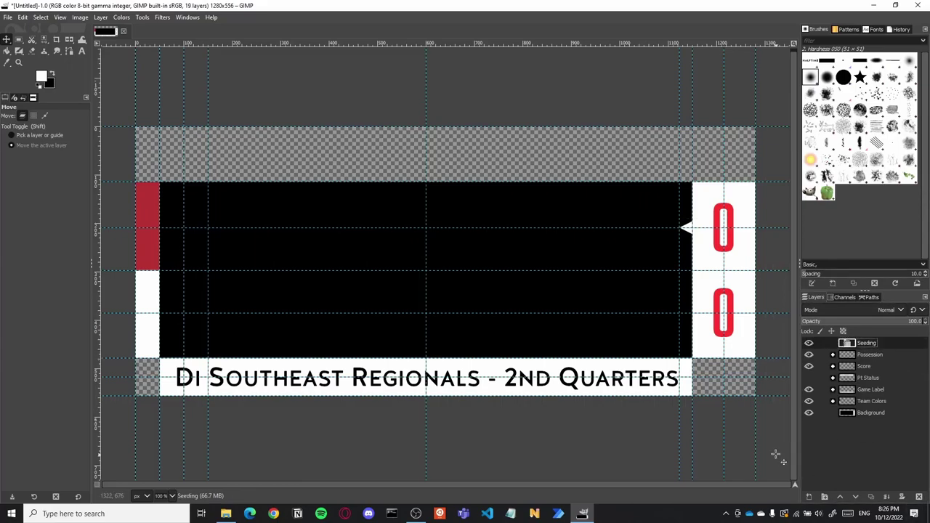
right_click(861, 445)
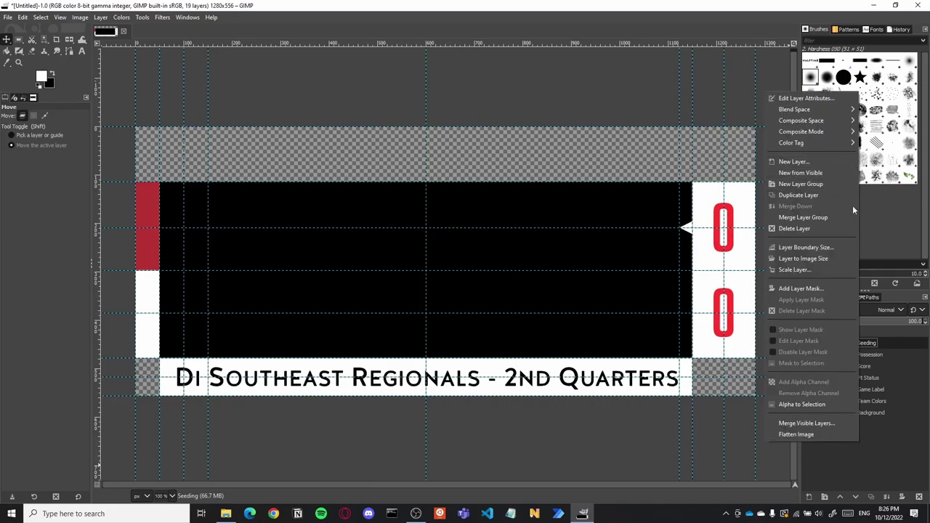
left_click(802, 160)
type("To")
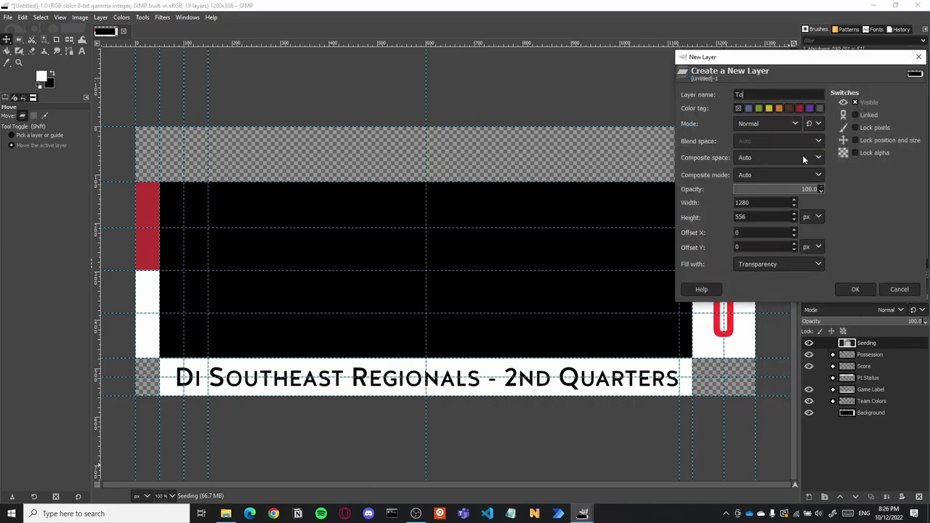
left_click(902, 291)
Step: Add the white text 6 in the Seeding group, using the BigNoodleTitling font at 80 px
key("t")
left_click(298, 224)
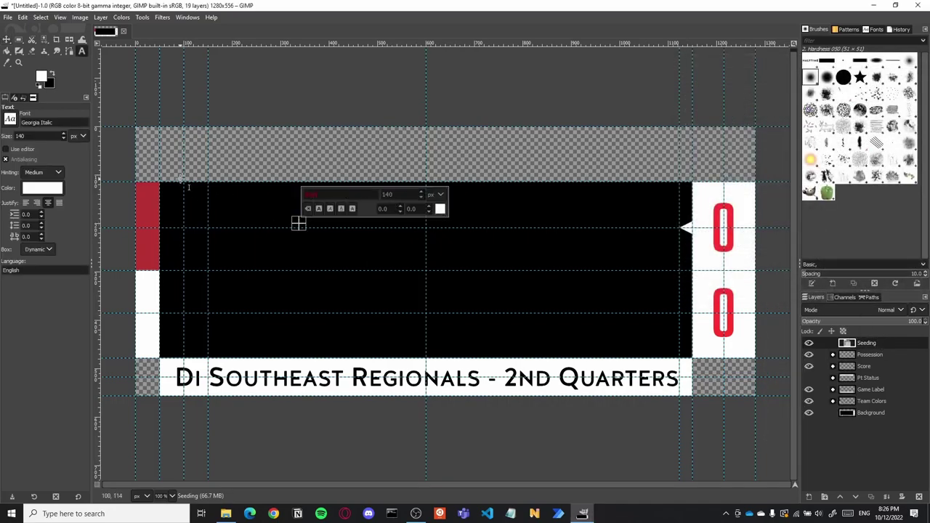
key("Tab")
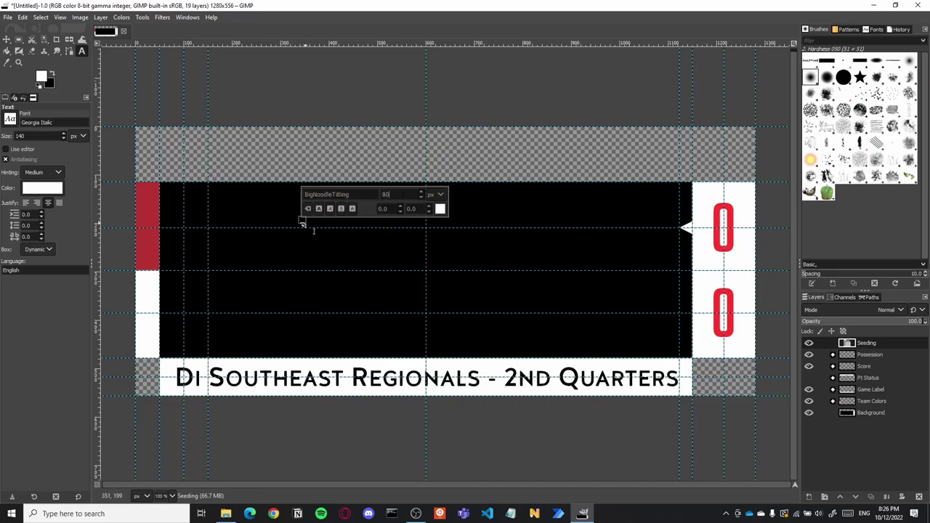
type("test")
key("ctrl+a")
type("6")
key("Escape")
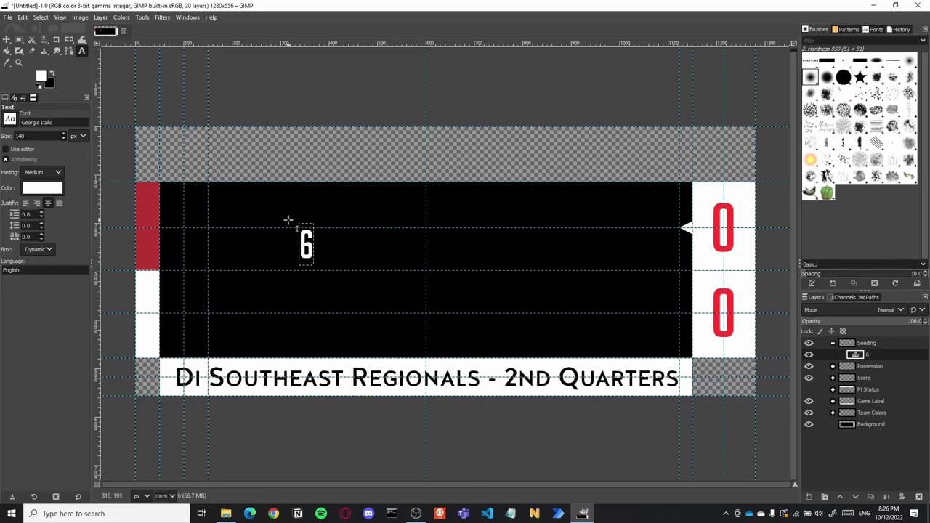
Step: Move the 6 beside the red team color block on the upper row's guide and give it a fixed box spanning the seed column
key("m")
left_click_drag(308, 239, 156, 229)
key("t")
left_click(43, 250)
left_click(34, 274)
Step: Try the two-digit seeds 12 and 16 in the seed text and restore it to 6
double_click(186, 227)
type("12")
double_click(185, 225)
type("6")
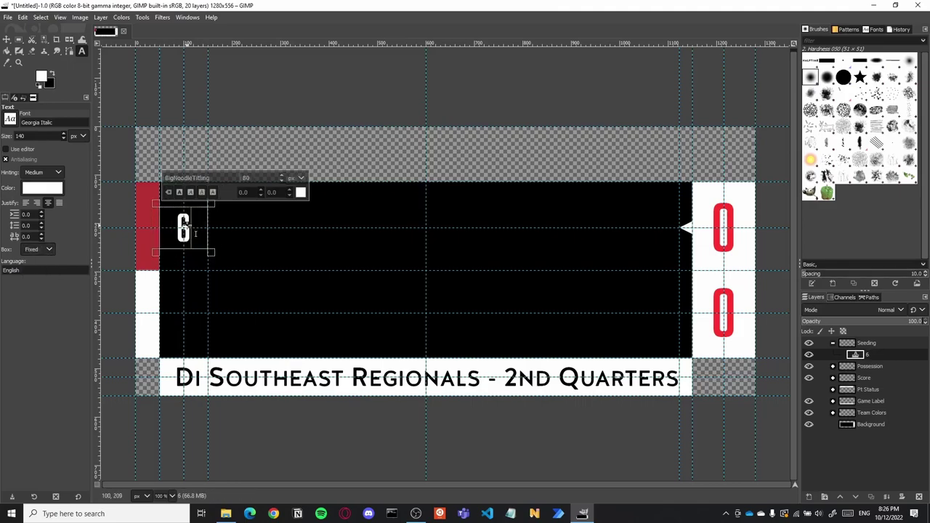
key("BackSpace")
type("16")
key("BackSpace")
key("BackSpace")
type("6")
key("Escape")
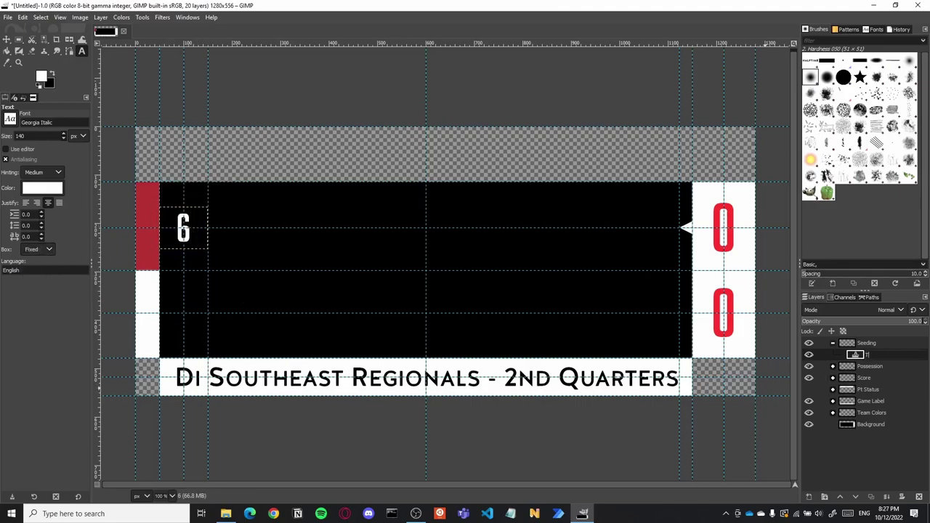
Step: Rename the seed text layer Top Seed and duplicate it below as Bottom Seed
right_click(884, 354)
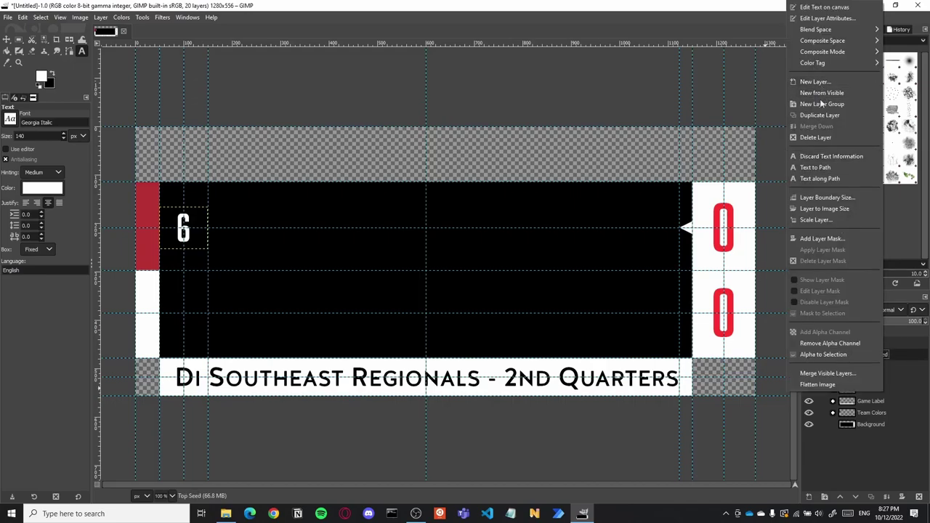
left_click(825, 105)
left_click(834, 378)
left_click(833, 378)
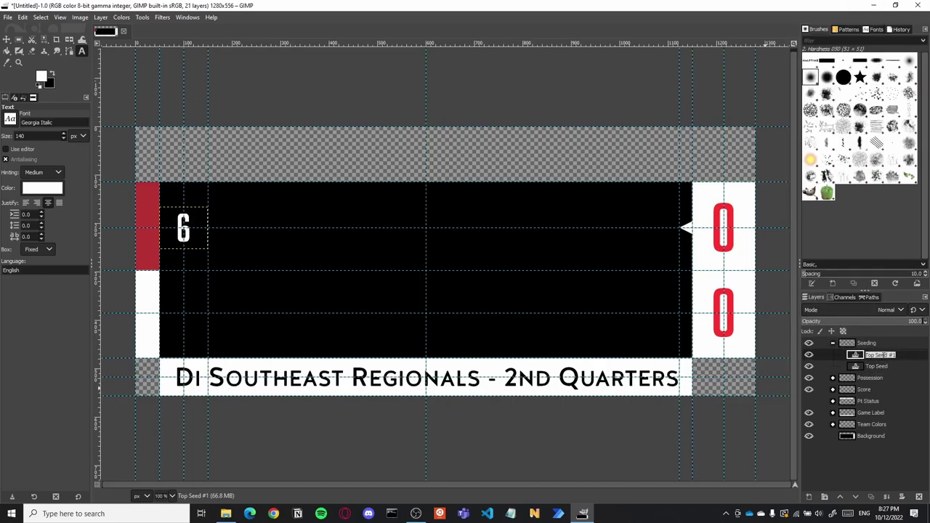
type("Bottom Seed")
key("Return")
left_click_drag(884, 356, 883, 370)
Step: Move the Bottom Seed text down to the lower row's guide, change it to 5, and collapse the Seeding group
key("m")
left_click_drag(187, 226, 187, 310)
key("t")
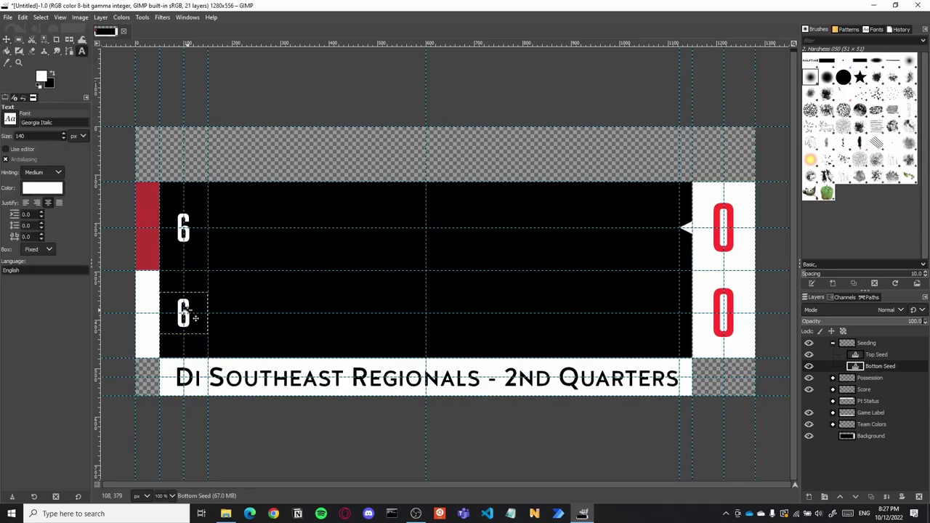
left_click(187, 311)
key("BackSpace")
type("5")
key("BackSpace")
type("7")
key("BackSpace")
type("5")
left_click(842, 348)
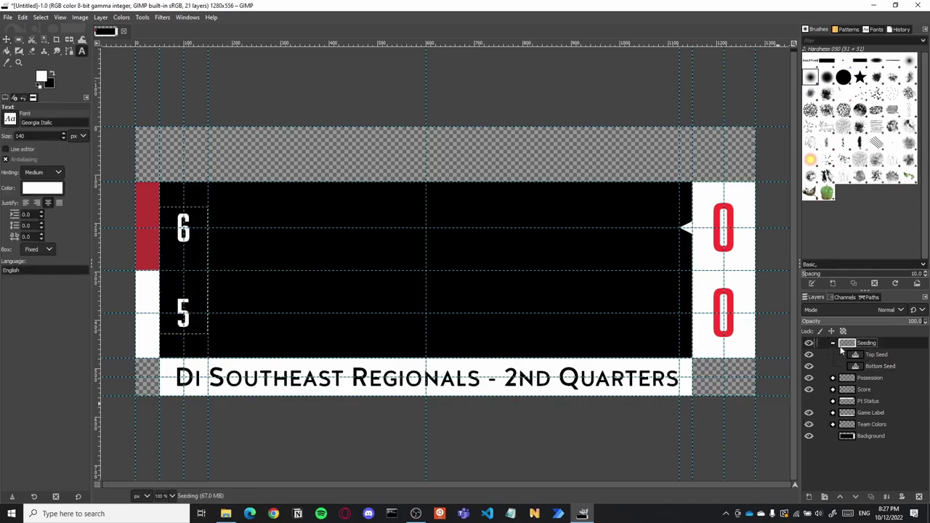
left_click(833, 344)
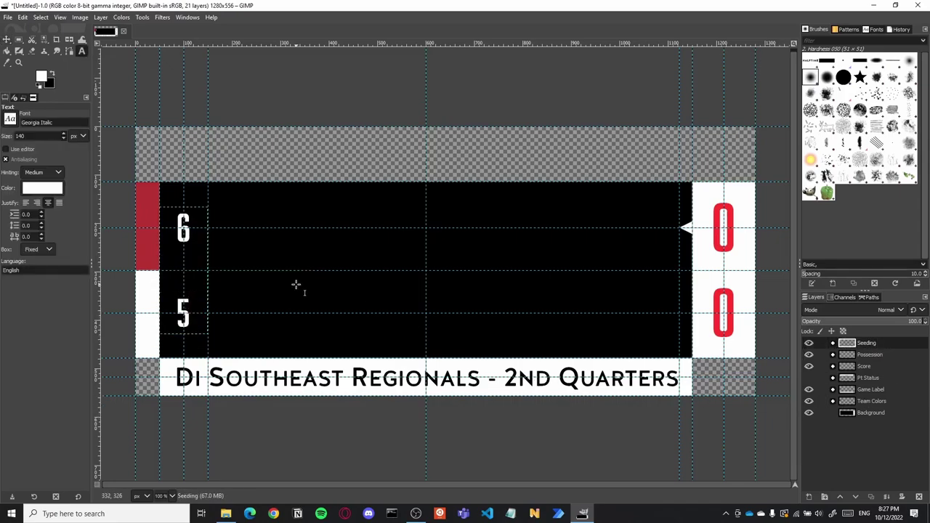
Step: Create a new layer group named Logos at the top of the layer stack, above the Seeding group
right_click(856, 442)
left_click(808, 185)
left_click_drag(876, 354, 872, 339)
left_click(833, 355)
double_click(872, 345)
type("Logos")
key("Return")
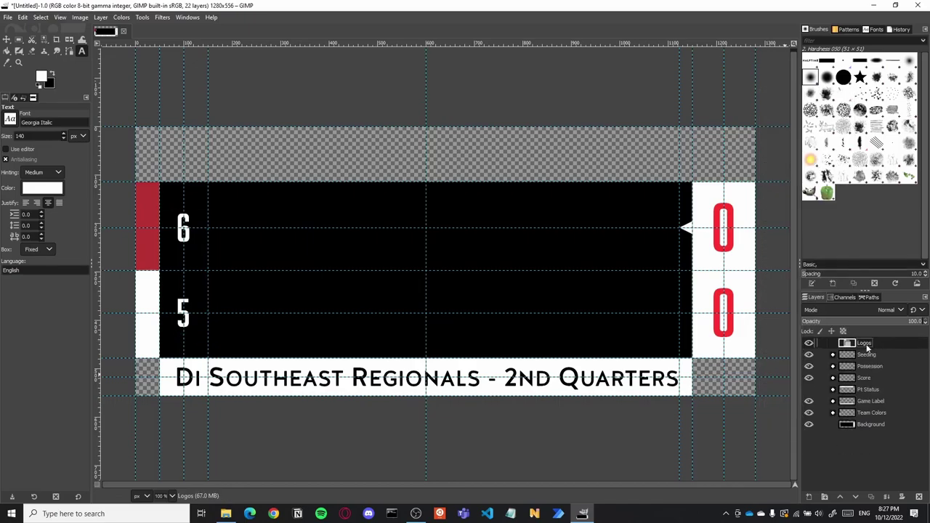
Step: Hide the Seeding group and import tribe.png as a layer inside the Logos group
left_click(809, 355)
key("ctrl+alt+o")
double_click(317, 98)
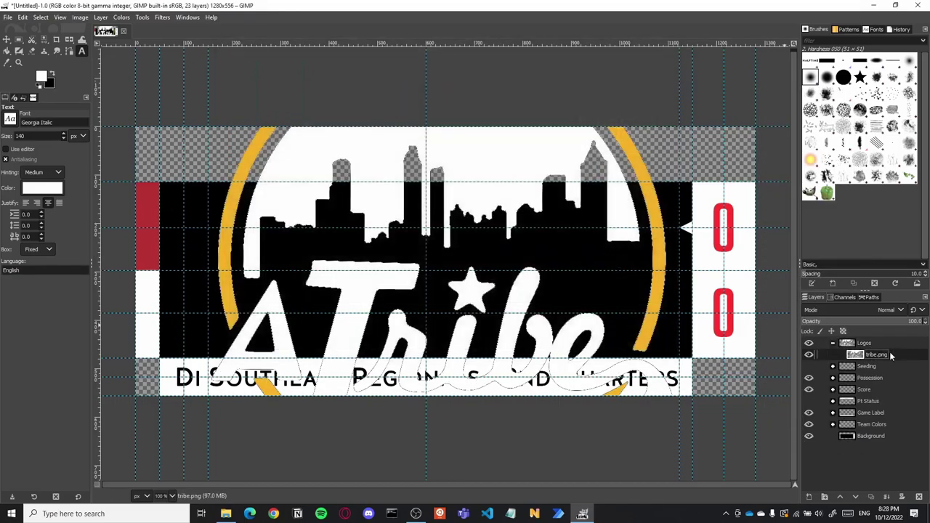
Step: Scale the tribe logo to 100 px and center it in the lower row beside the white team color block
right_click(893, 356)
left_click(812, 190)
type("100")
left_click(857, 251)
key("m")
left_click_drag(455, 267, 194, 319)
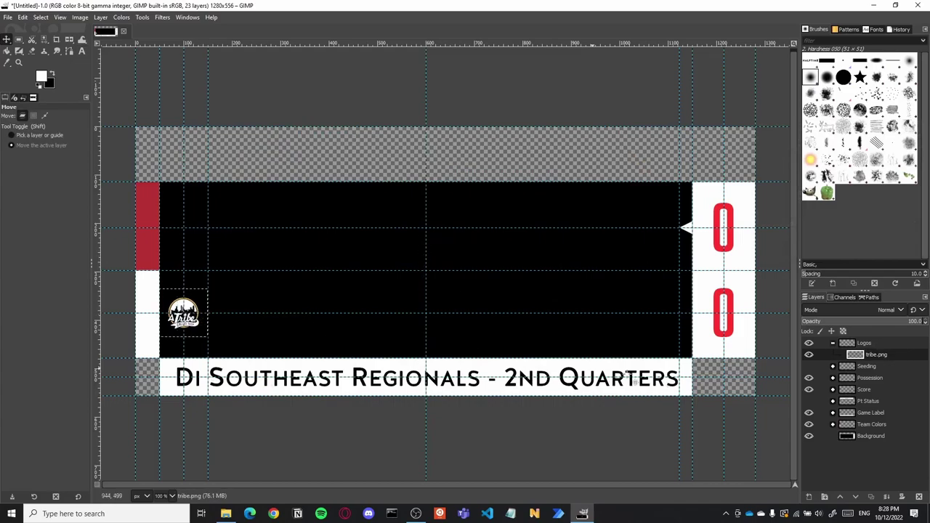
Step: Import yellowhammer.png as a layer inside the Logos group
right_click(878, 345)
key("Escape")
key("ctrl+alt+o")
double_click(368, 110)
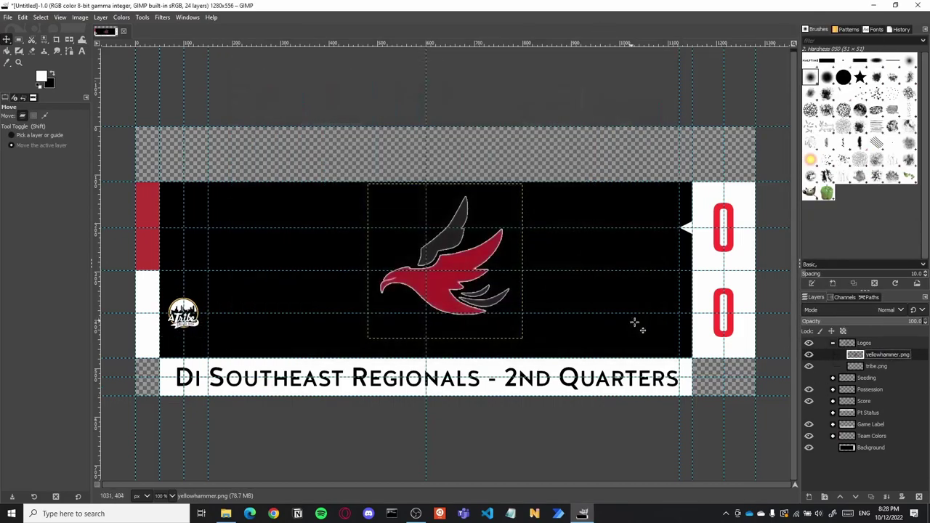
Step: Scale the yellowhammer logo layer to 80 px
right_click(876, 355)
left_click(849, 182)
type("80")
left_click(858, 249)
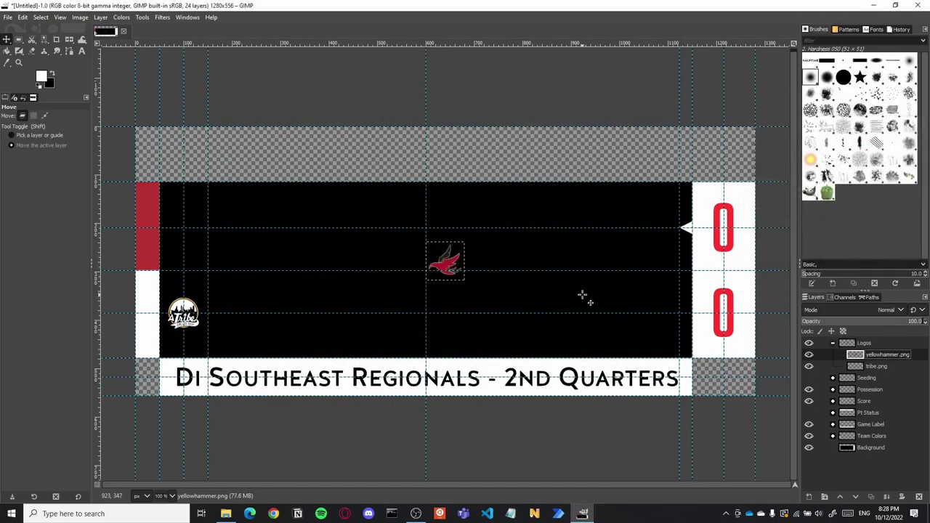
Step: Center the yellowhammer logo in the upper row beside the red team color block and collapse the Logos group
left_click_drag(450, 264, 188, 225)
left_click(871, 448)
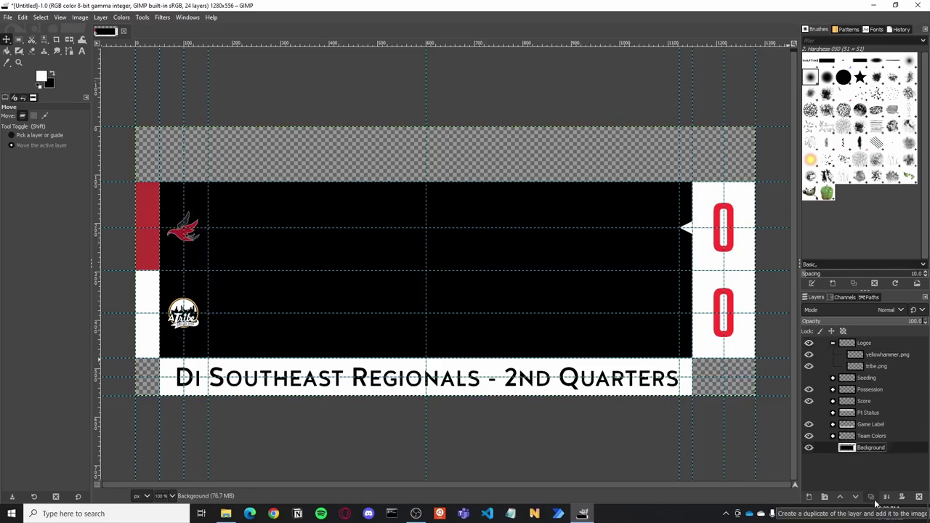
left_click(856, 345)
left_click(833, 343)
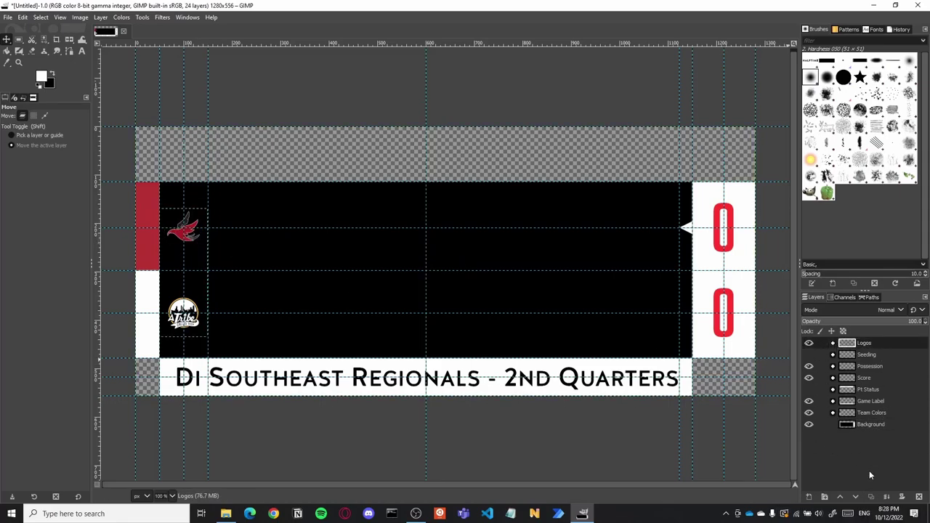
Step: Add a new plain layer named Teams above the Logos group
right_click(869, 468)
left_click(807, 187)
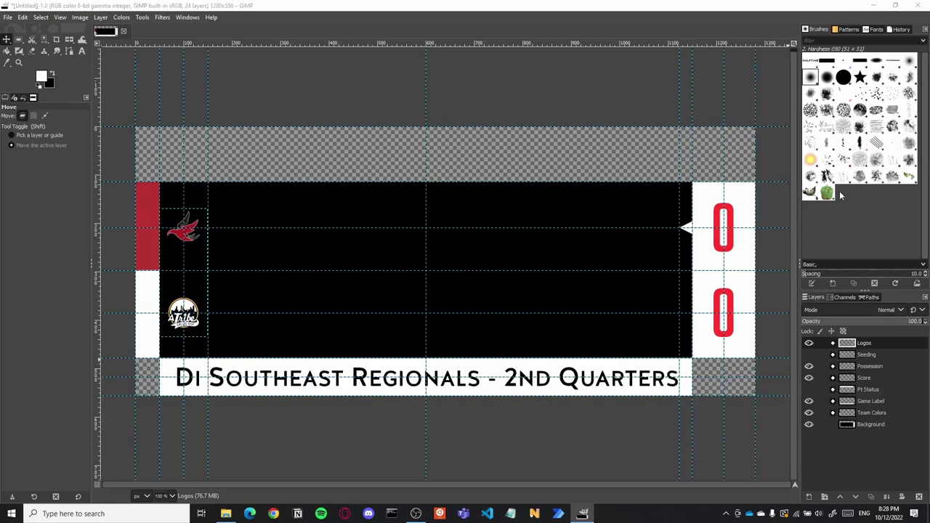
type("Teams")
key("Return")
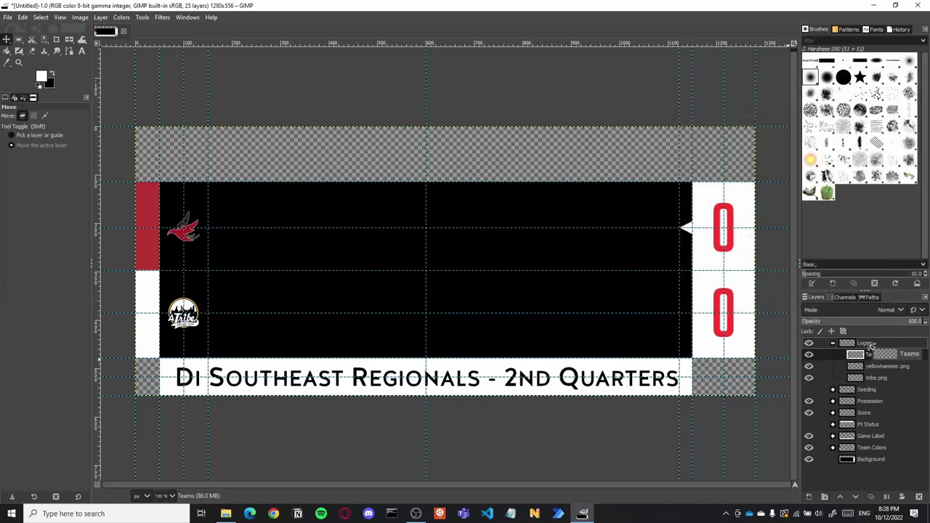
Step: Add the white team name text ALABAMA in Halis R Medium at 120 px to the upper row
key("t")
left_click(305, 204)
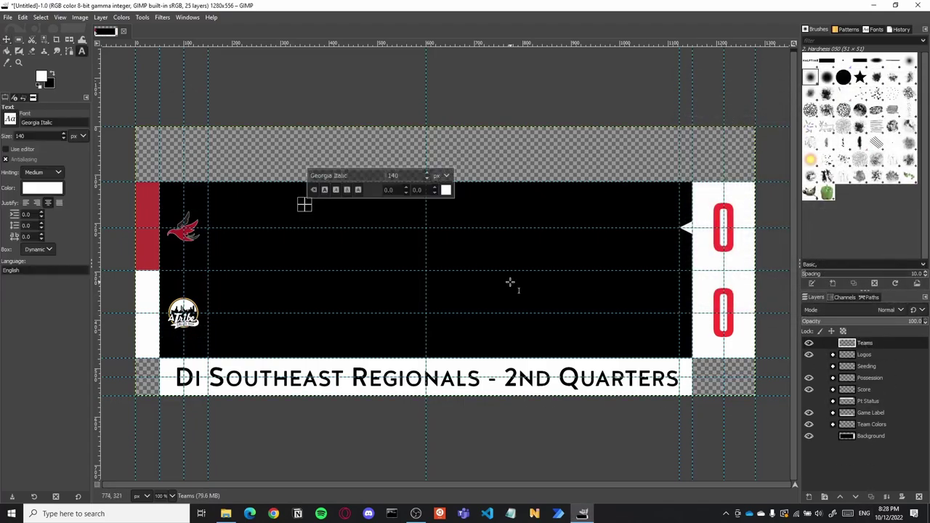
type("Al")
key("BackSpace")
key("BackSpace")
left_click_drag(357, 178, 256, 154)
type("Aleg")
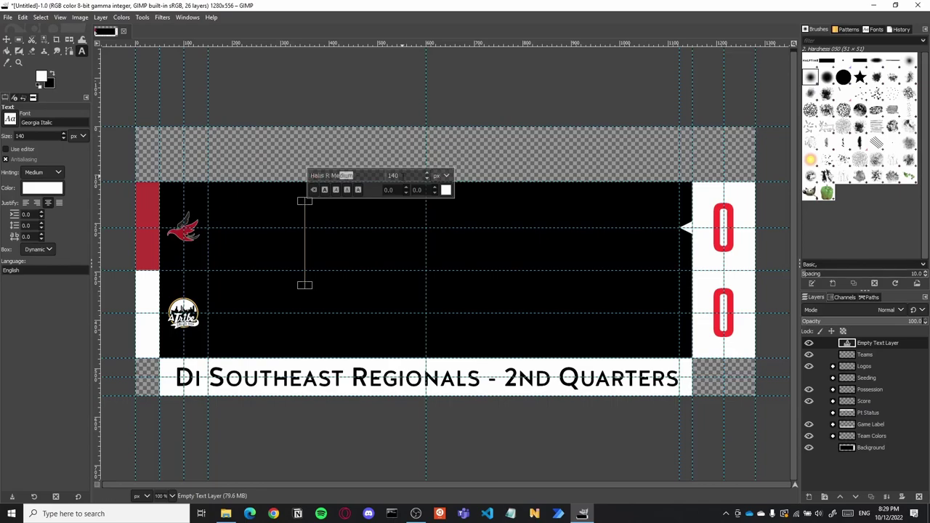
left_click(447, 190)
left_click(486, 273)
type("ALABAMA")
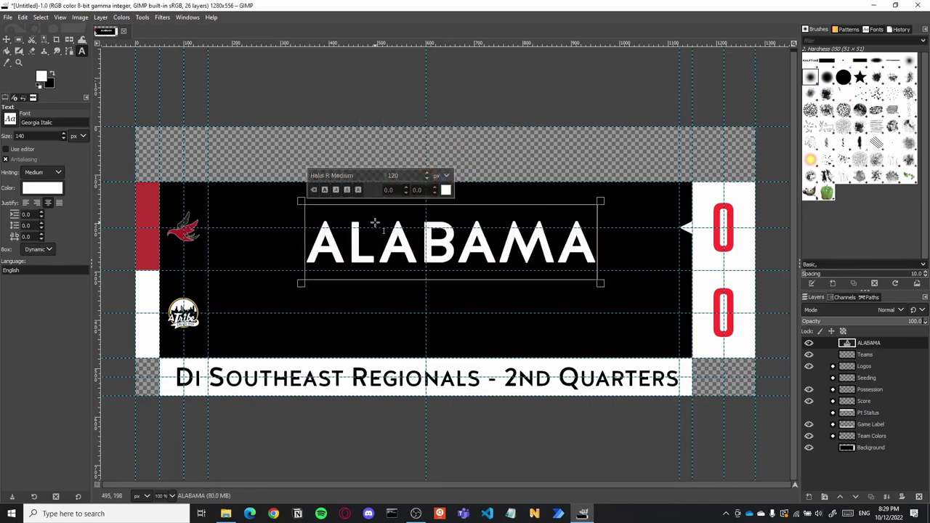
Step: Retype the upper team name as Alabama and align it to the guide beside the yellowhammer logo, centered in its row
key("Escape")
double_click(441, 234)
type("Alabama")
key("Escape")
key("m")
left_click_drag(456, 265, 360, 250)
key("t")
Step: Create a layer group named Teams and delete the plain Teams layer
left_click_drag(869, 343, 884, 356)
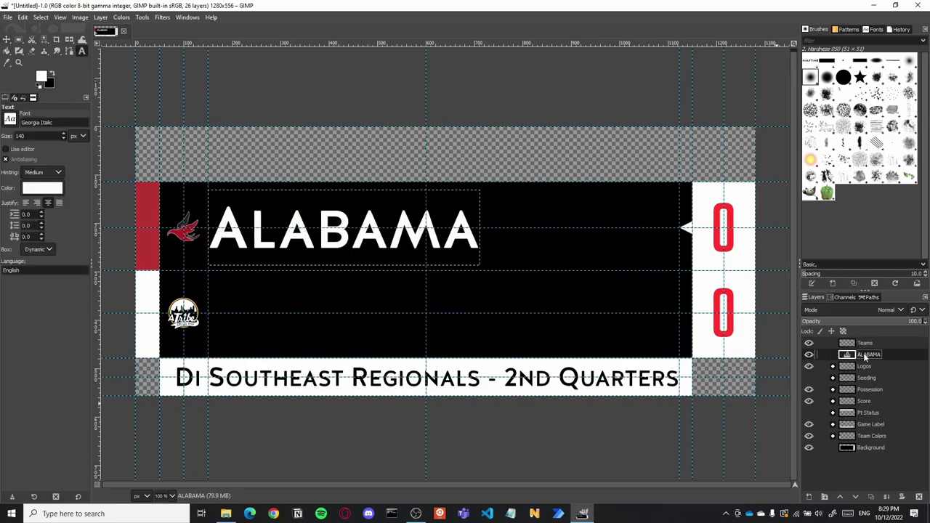
right_click(862, 344)
left_click(805, 99)
double_click(873, 343)
type("Teams")
key("Return")
right_click(884, 356)
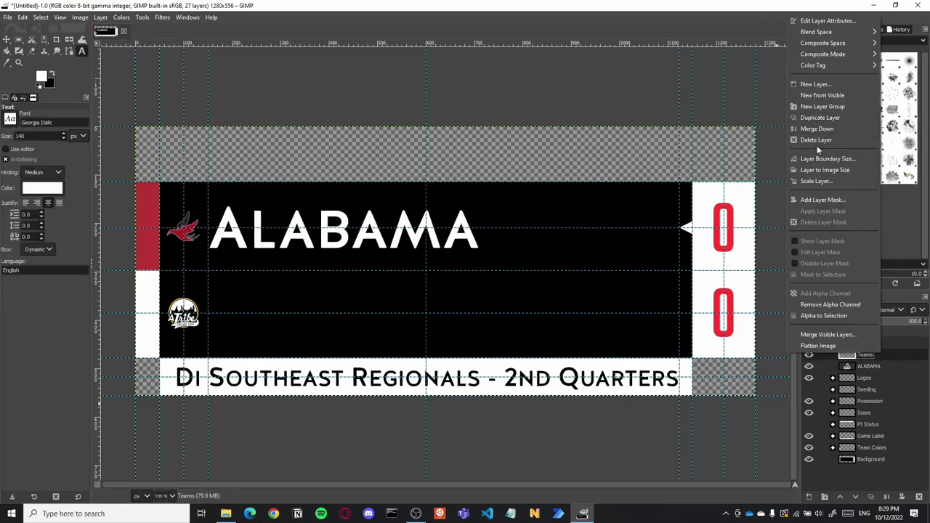
left_click(817, 143)
Step: Put the Alabama text layer in the Teams group as Top Team and duplicate it as Bottom Team
left_click_drag(869, 354, 878, 346)
right_click(884, 355)
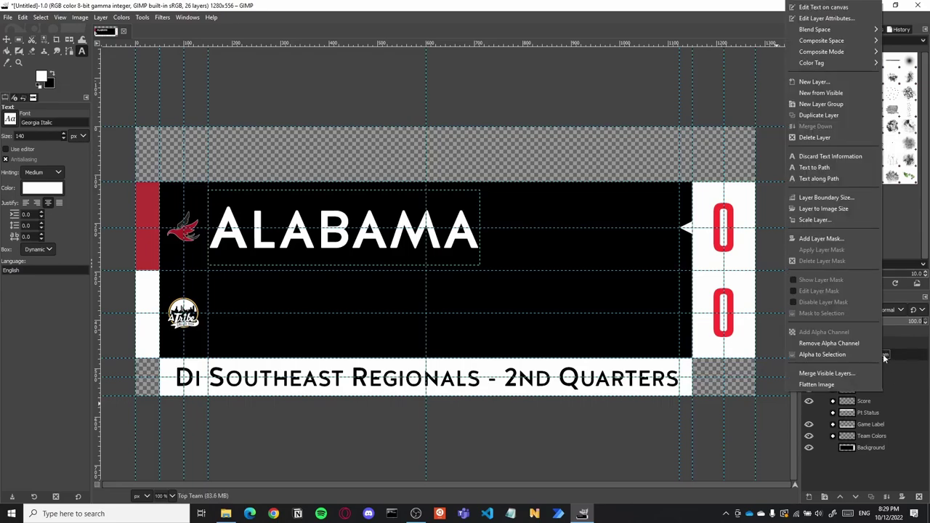
left_click(836, 92)
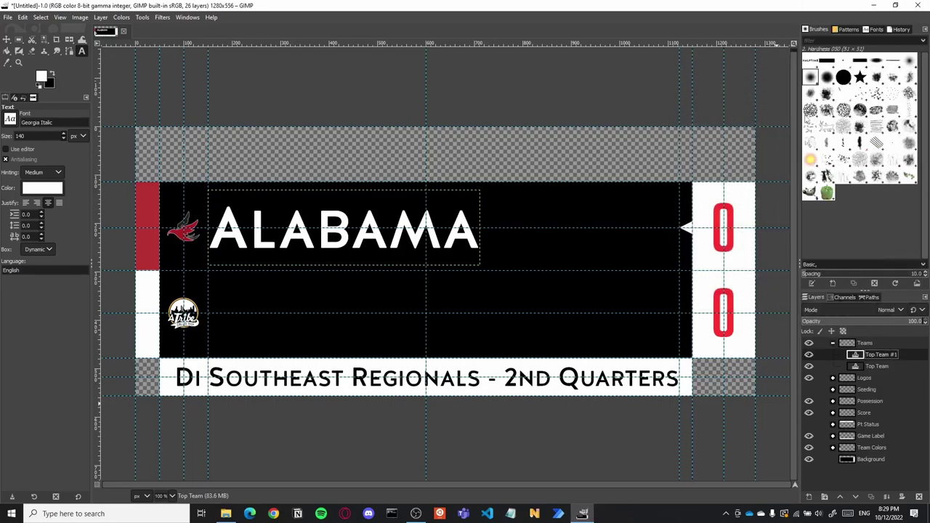
left_click(881, 365)
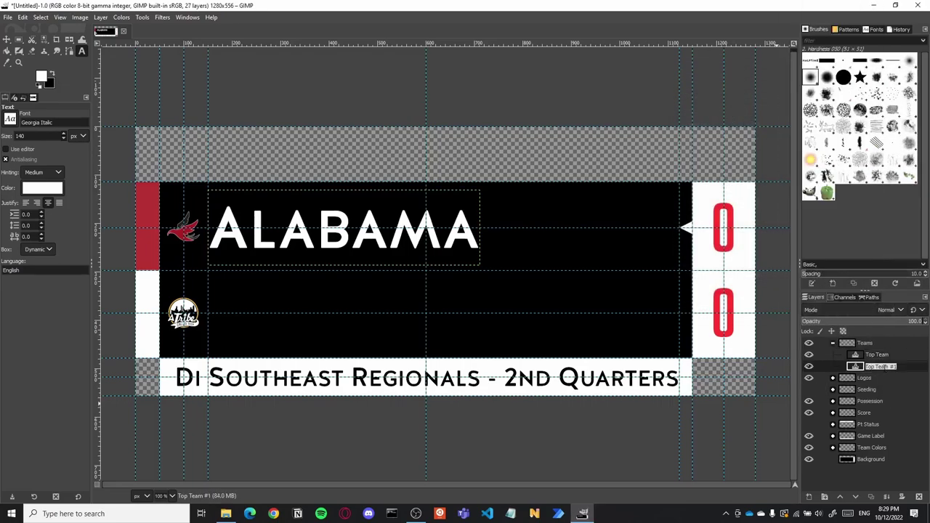
Step: Move the Bottom Team text to the lower row and replace its text with GEORGIA TECH
key("m")
left_click_drag(415, 233, 409, 320)
key("t")
left_click(407, 317)
key("ctrl+a")
type("GEORGIA TECH")
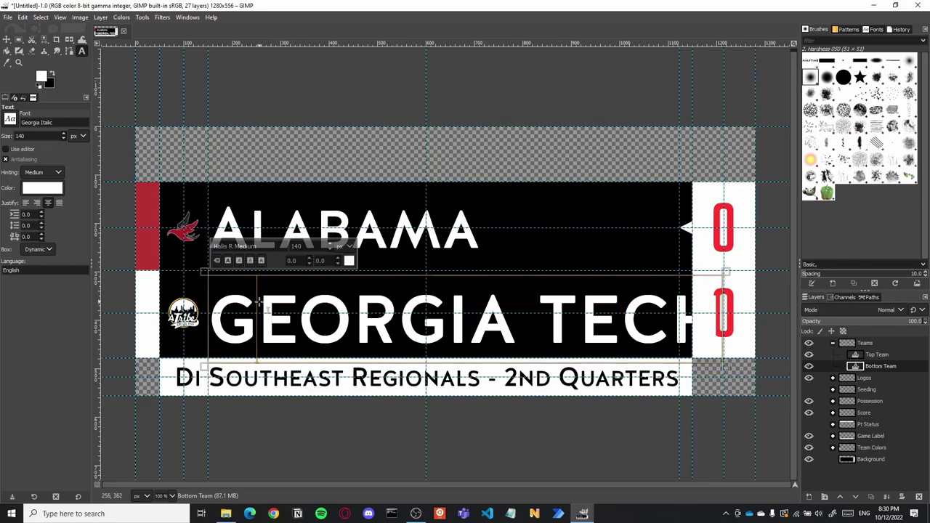
Step: Change the lower team name to mixed-case Georgia Tech at 120 px
key("ctrl+a")
double_click(297, 246)
type("120")
left_click_drag(252, 313, 627, 313)
double_click(297, 246)
type("120")
key("Return")
key("m")
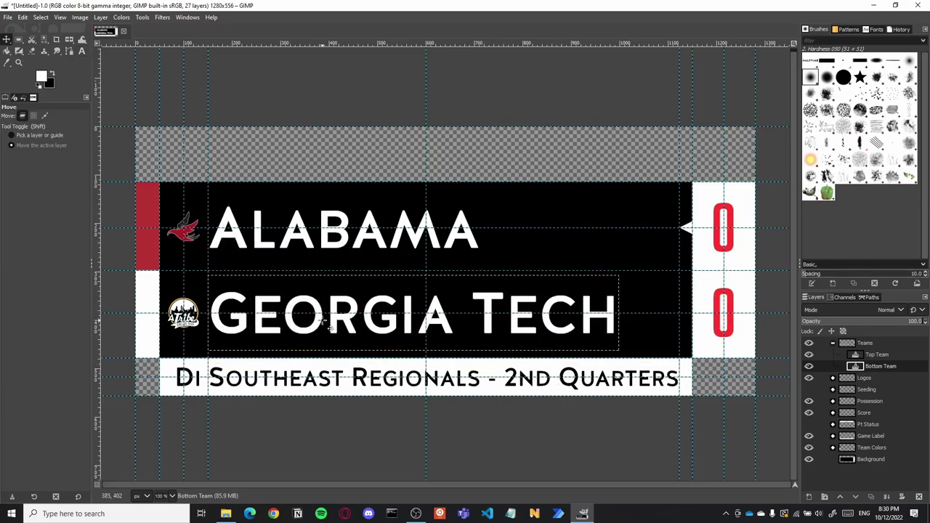
left_click(895, 460)
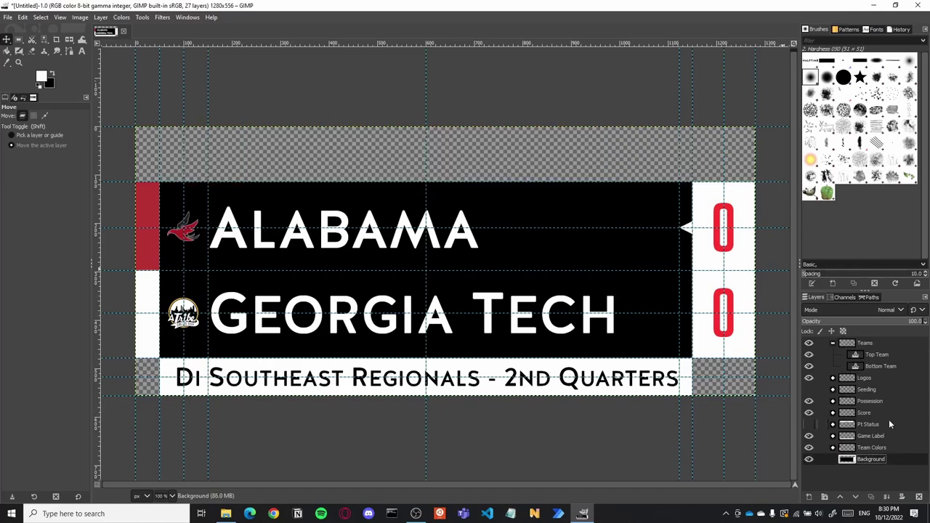
Step: Set the top score to 7 and the bottom score to 6
key("t")
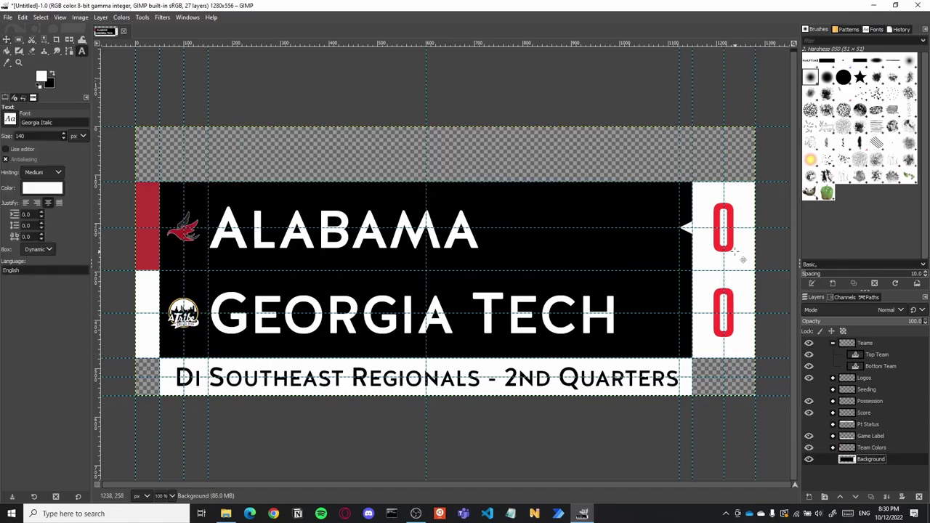
left_click(721, 243)
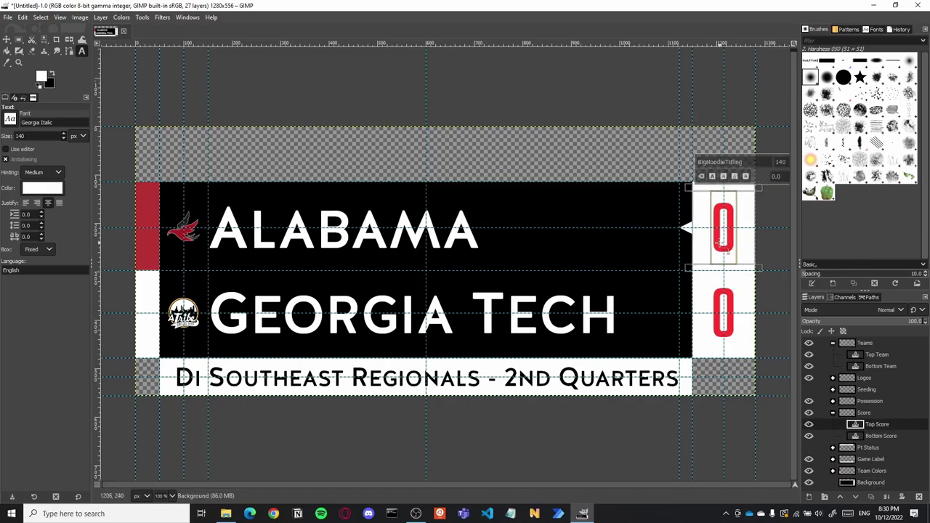
type("7")
left_click(720, 307)
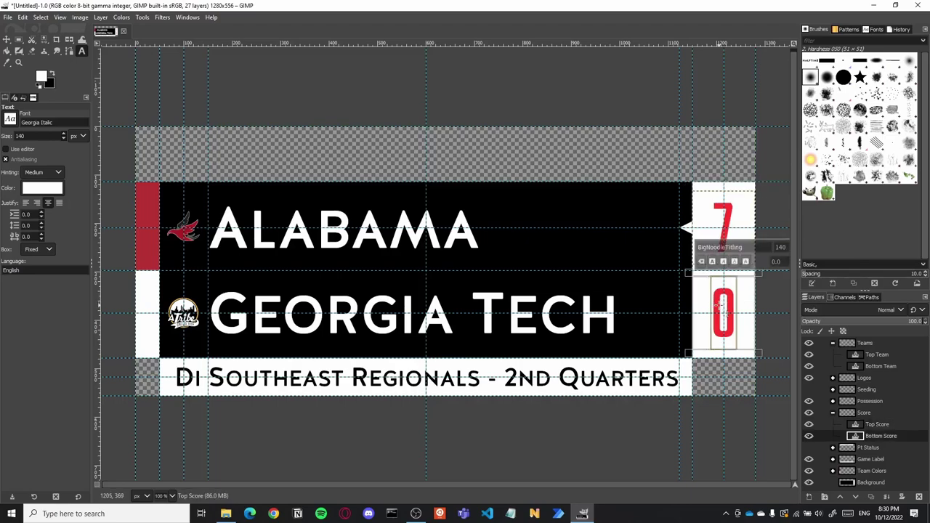
type("6")
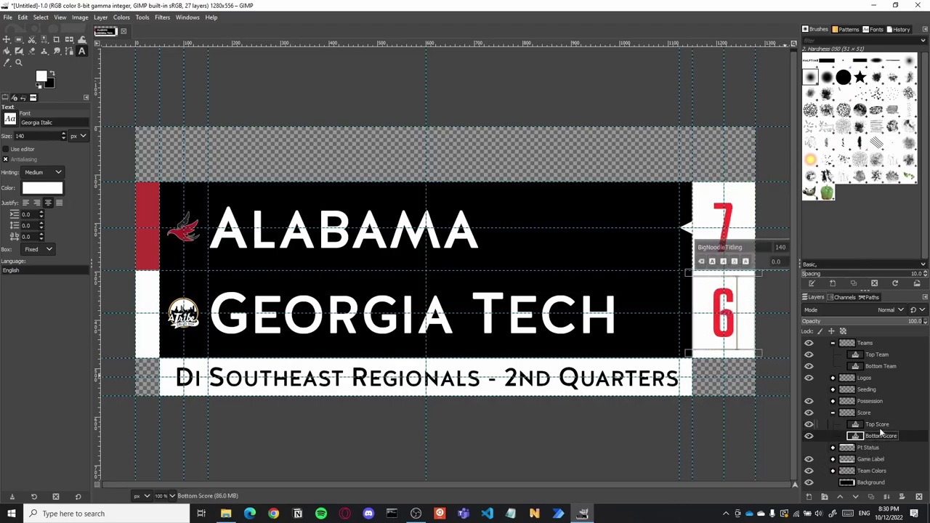
Step: Set the top score to 8 and hide the Possession group
left_click(878, 424)
left_click(890, 436)
left_click(873, 424)
type("8")
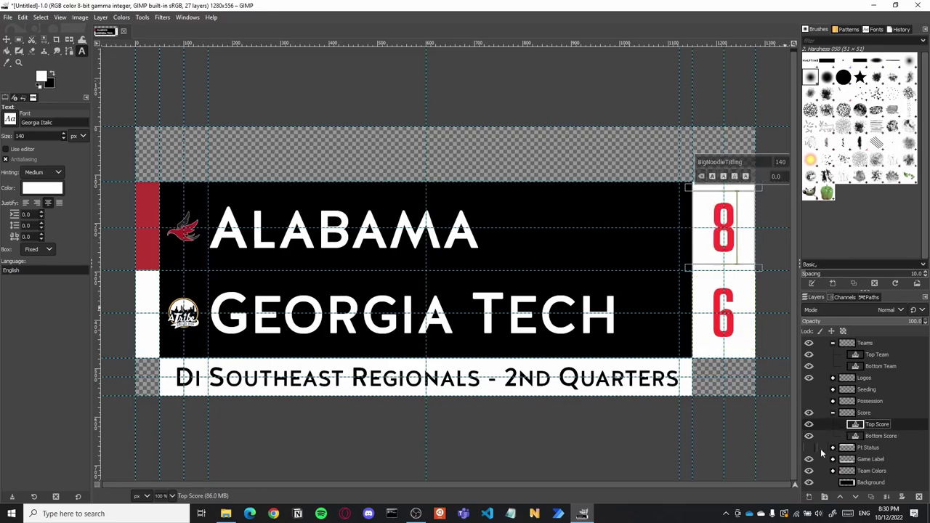
Step: Show the Pt Status group with the HALFTIME label on its white panel
left_click(809, 448)
left_click(833, 448)
left_click(809, 460)
scroll(813, 482, "down", 1)
left_click(810, 471)
scroll(873, 372, "down", 2)
left_click(871, 484)
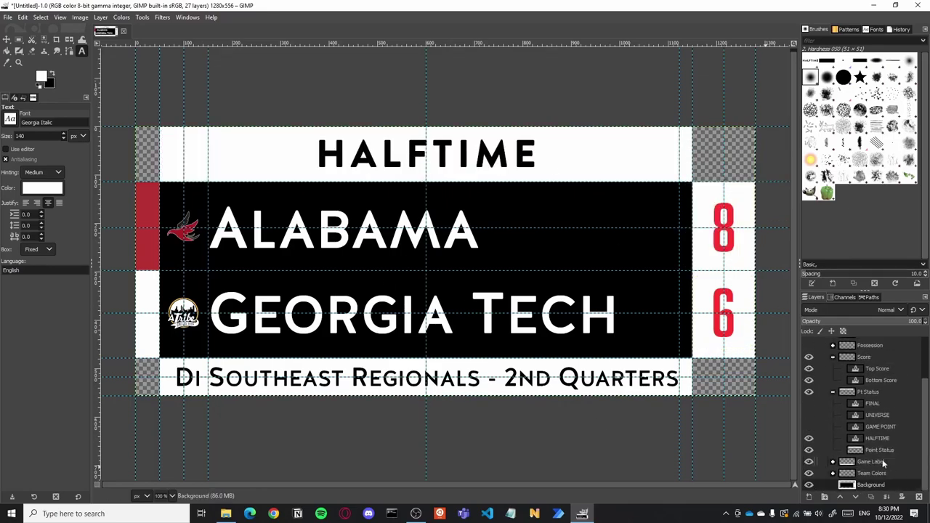
Step: Hide the HALFTIME status and its panel, show the possession arrow and set both scores to 14
left_click(877, 369)
left_click(809, 439)
left_click(809, 393)
scroll(811, 391, "up", 1)
left_click(726, 239)
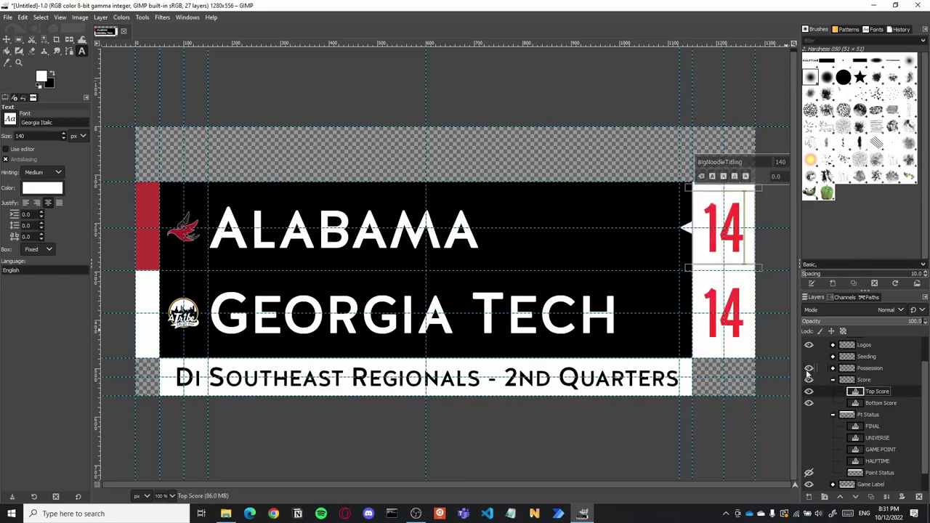
double_click(713, 316)
type("15")
left_click(810, 380)
left_click(810, 381)
left_click(809, 369)
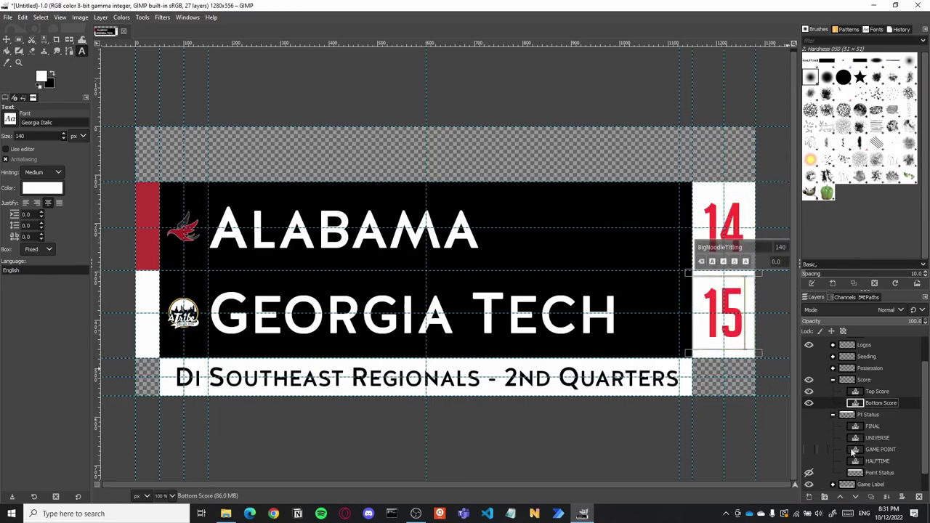
left_click(810, 369)
key("ctrl+z")
Step: Show the Pt Status group with the UNIVERSE label on its white panel
left_click(809, 415)
left_click(809, 438)
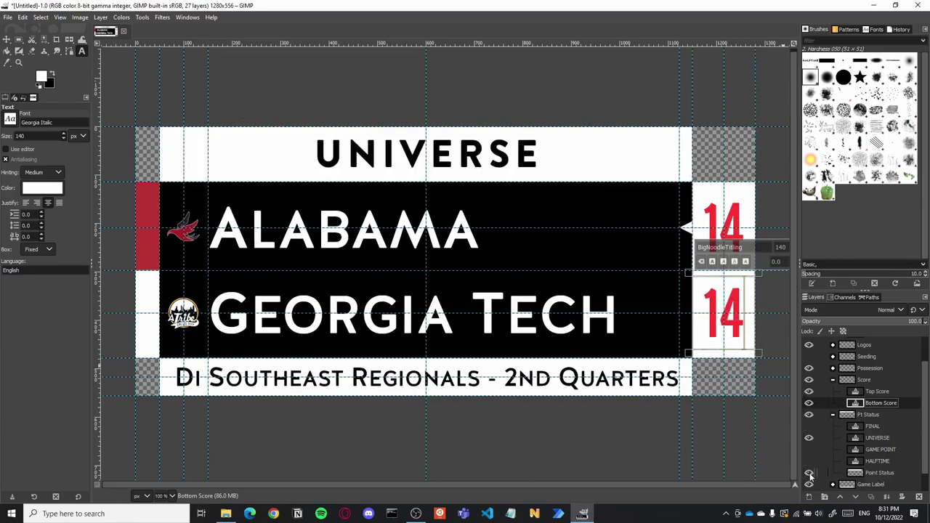
Step: Hide the Possession group and set the bottom score to 15
left_click(809, 368)
double_click(721, 315)
type("15")
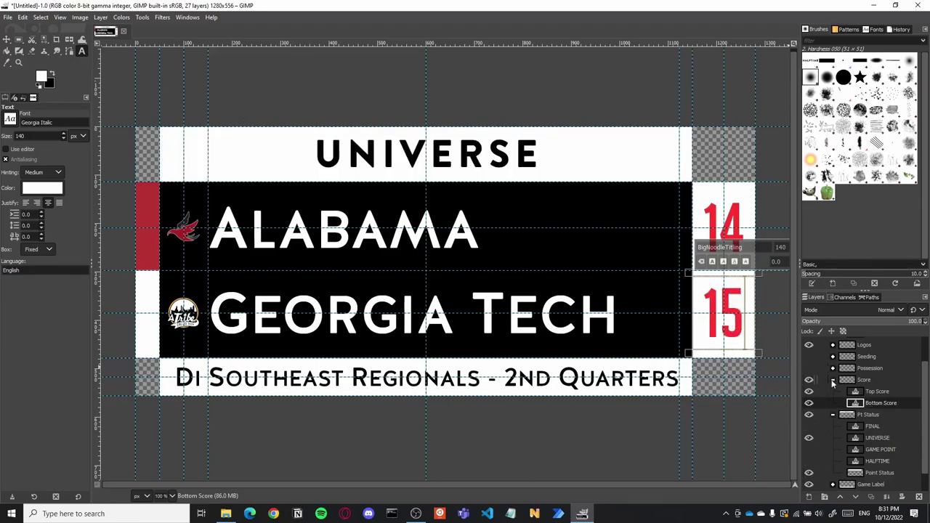
Step: Switch the point status from UNIVERSE to FINAL and collapse the Score group
left_click(833, 381)
left_click(809, 404)
left_click(809, 415)
left_click(875, 486)
scroll(892, 407, "up", 3)
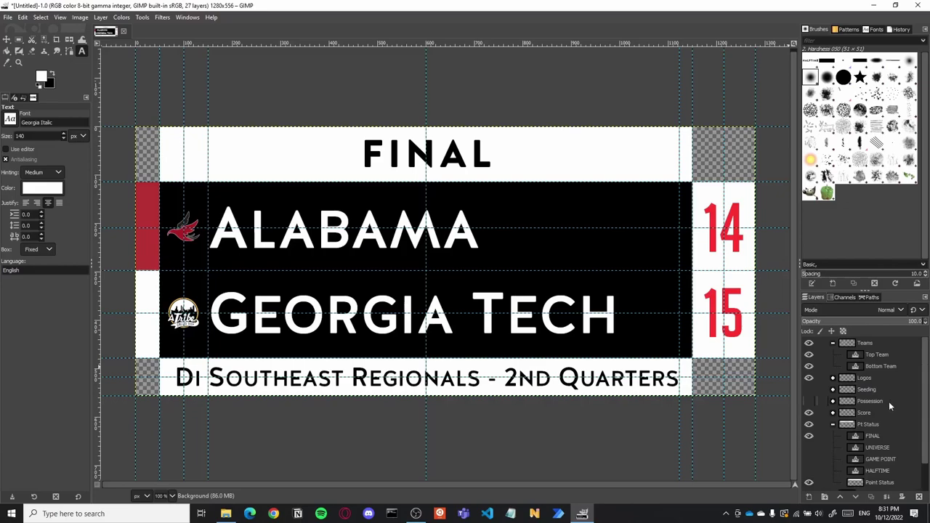
Step: Set both the top and bottom scores to 7 and show the Possession group
scroll(892, 406, "down", 1)
double_click(727, 231)
type("7")
left_click(748, 331)
key("BackSpace")
key("BackSpace")
type("7")
scroll(839, 391, "up", 1)
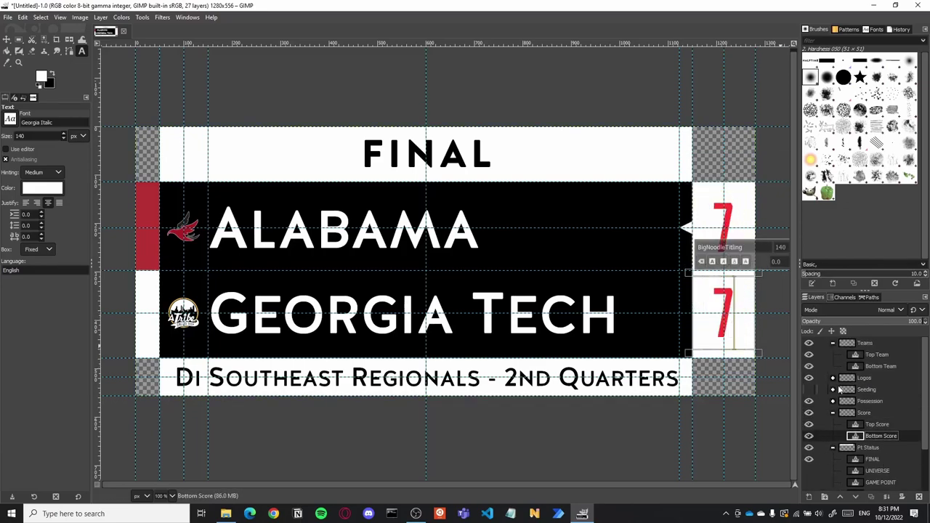
Step: Hide the point status banner and collapse the Pt Status group
left_click(833, 413)
left_click(809, 424)
left_click(833, 425)
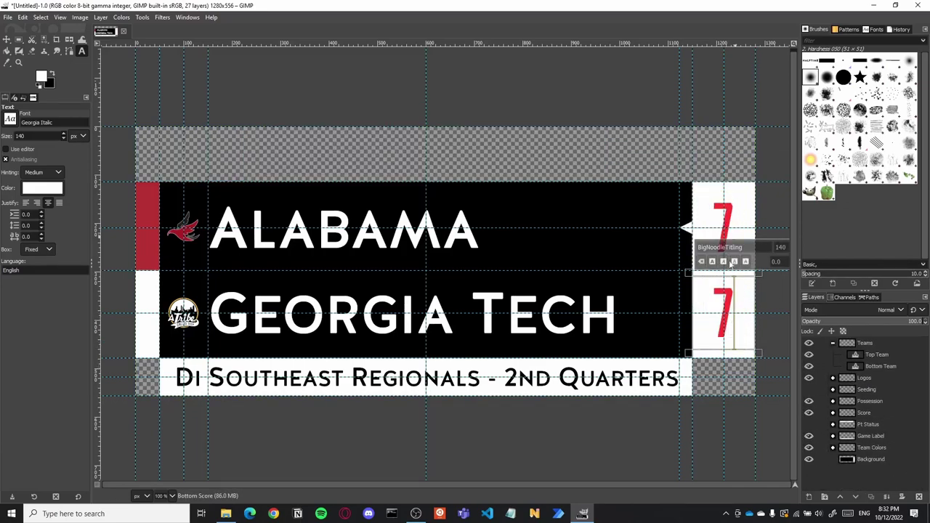
left_click(733, 237)
left_click(863, 482)
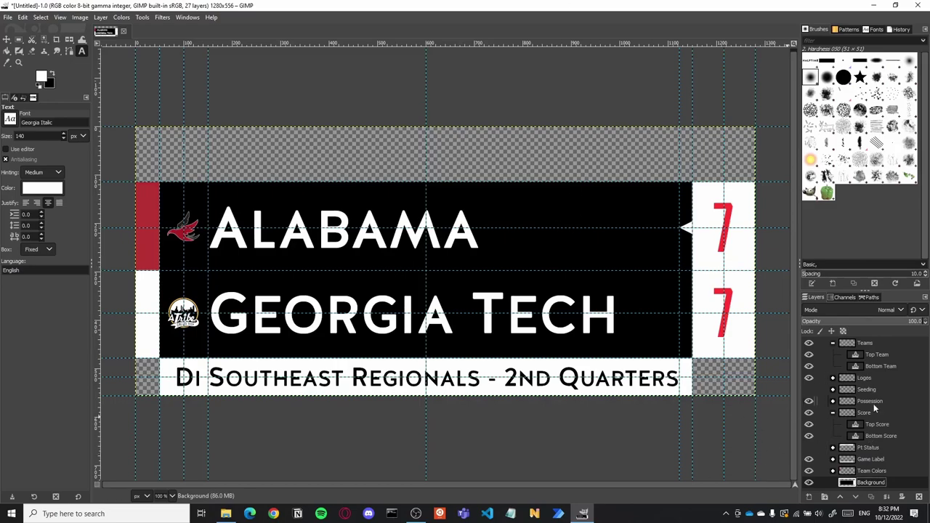
Step: Show the Seeding group in place of the Logos group and collapse the Teams group
left_click(809, 389)
left_click(833, 343)
left_click(865, 343)
left_click(809, 355)
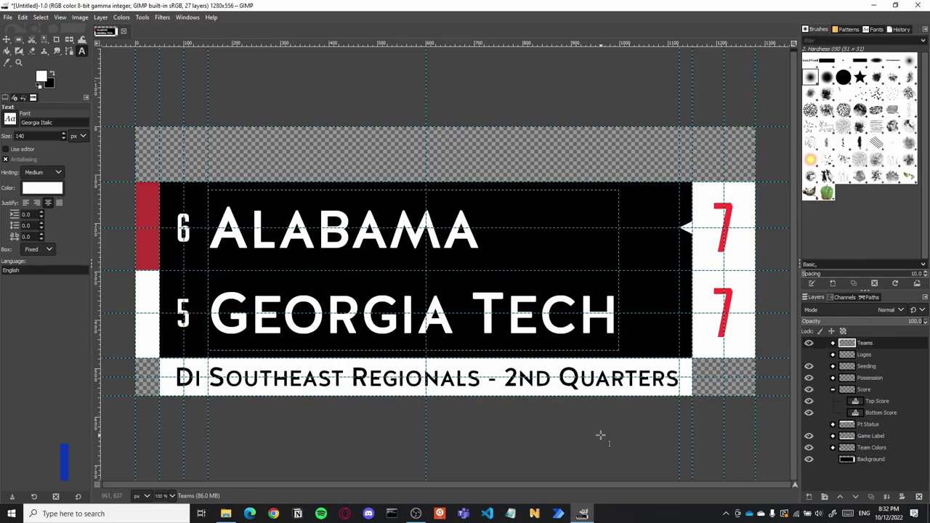
Step: Export the scoreboard as 15a.png to the Scoreboard folder in Pictures
key("ctrl+shift+e")
left_click(348, 193)
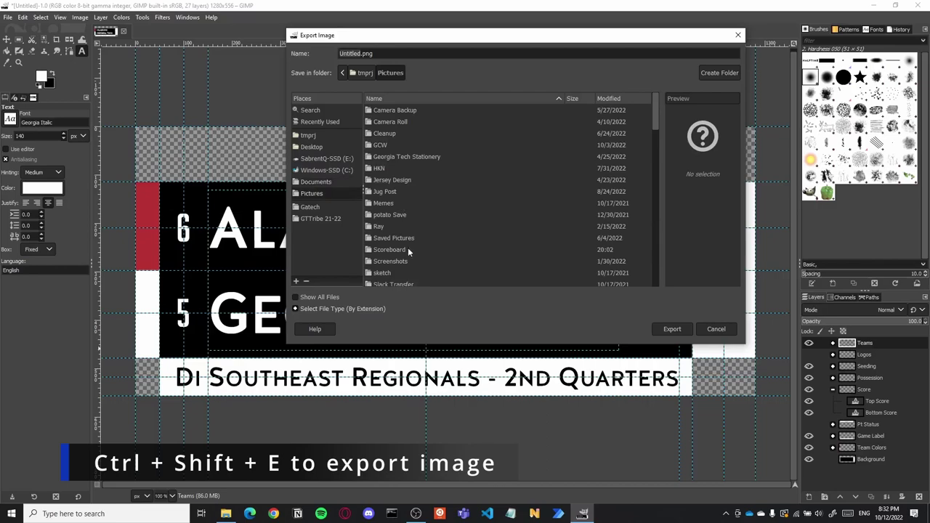
double_click(408, 247)
type("Alabama")
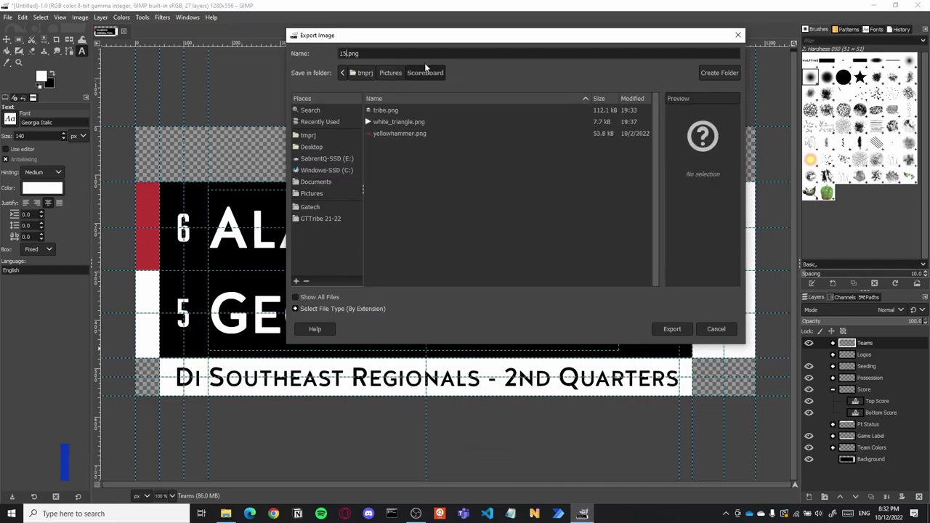
key("Return")
key("Return")
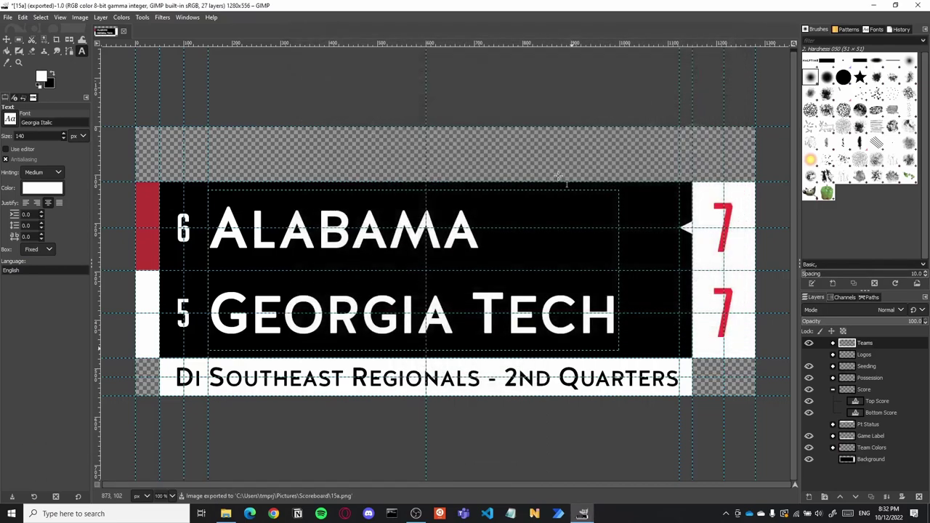
Step: Set the bottom team's score to 8
double_click(855, 413)
key("ctrl+a")
type("8")
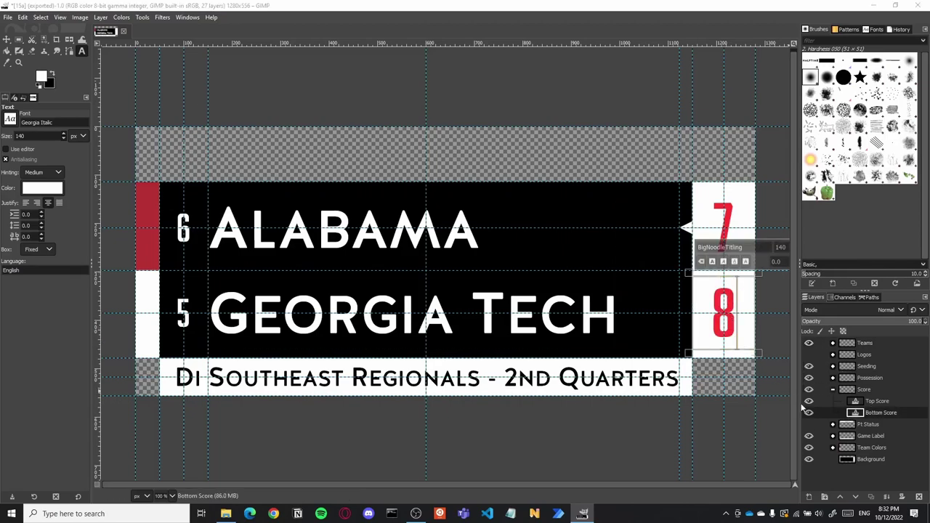
Step: Export the scoreboard as 15b.png to the Scoreboard folder and select the Background layer
key("ctrl+shift+e")
type("15b.png")
key("Return")
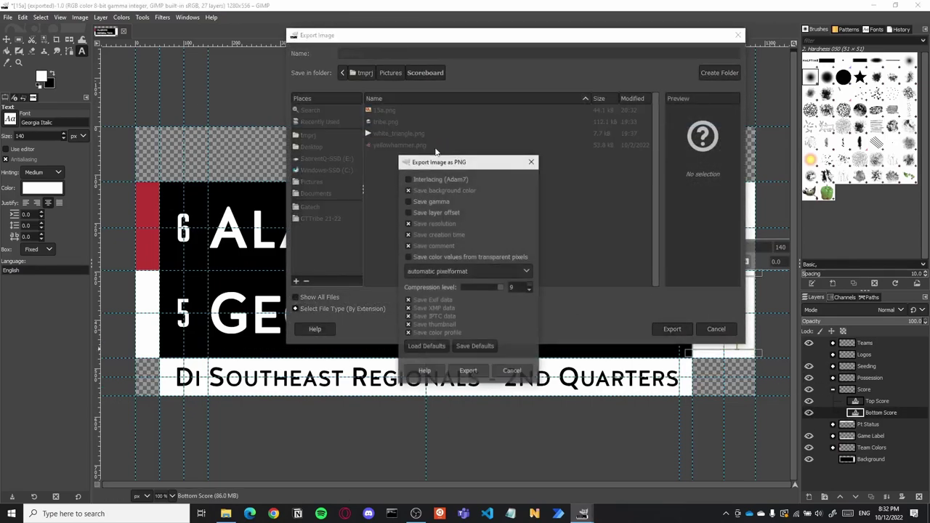
key("Return")
left_click(840, 469)
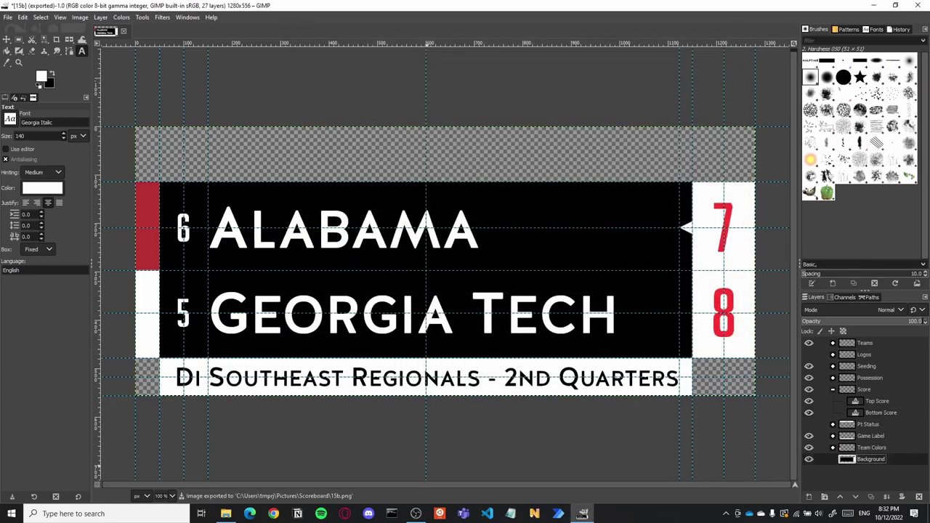
Step: Switch to File Explorer and compare the previews of 15a.png and 15b.png in the Scoreboard folder, enlarging the preview area
left_click(226, 514)
left_click(152, 126)
left_click(200, 127)
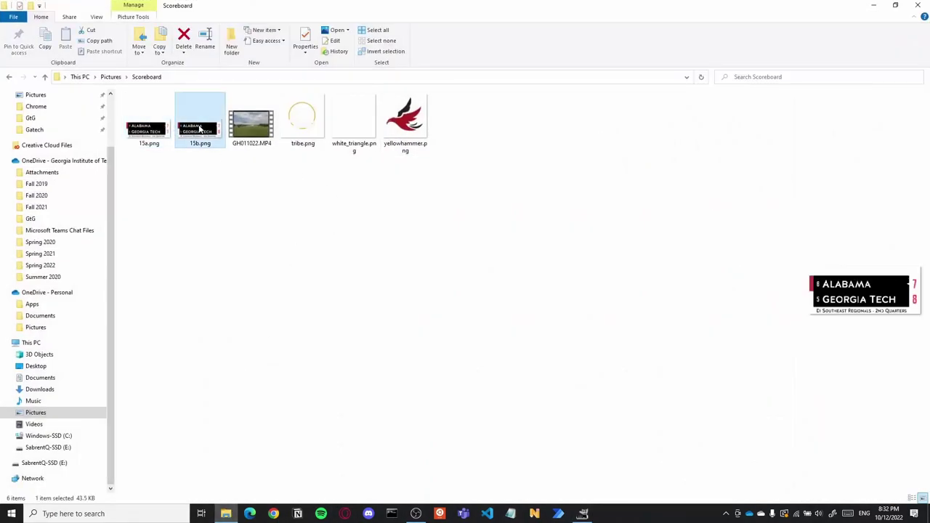
left_click_drag(795, 219, 672, 217)
left_click(152, 127)
left_click(209, 127)
left_click(150, 127)
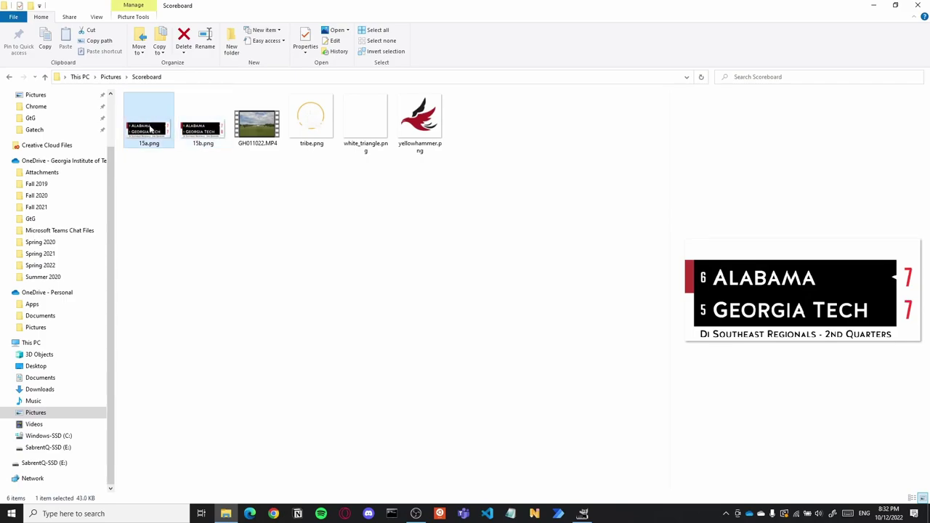
left_click(200, 127)
left_click(152, 127)
left_click(199, 128)
left_click(374, 229)
left_click(874, 5)
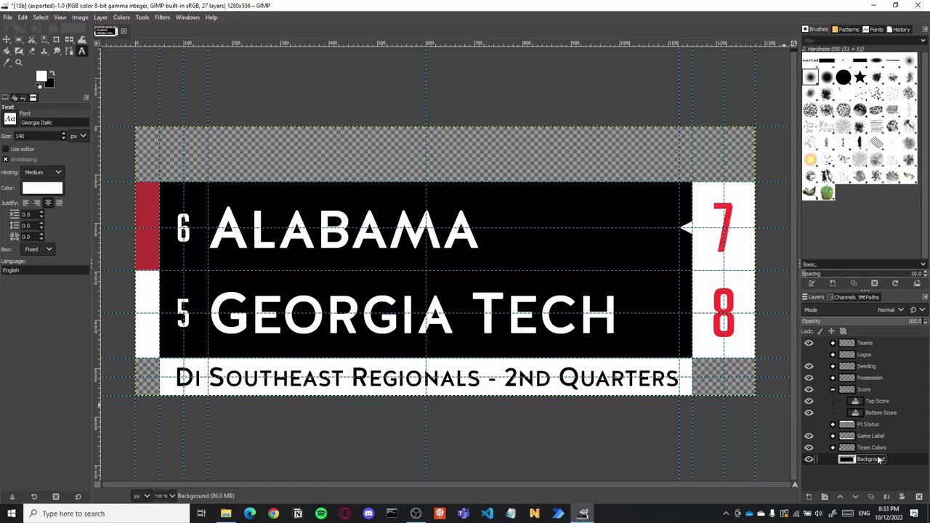
Step: Save the project as Scoreboard_Maker in the Scoreboard folder in Pictures and close GIMP
key("ctrl+s")
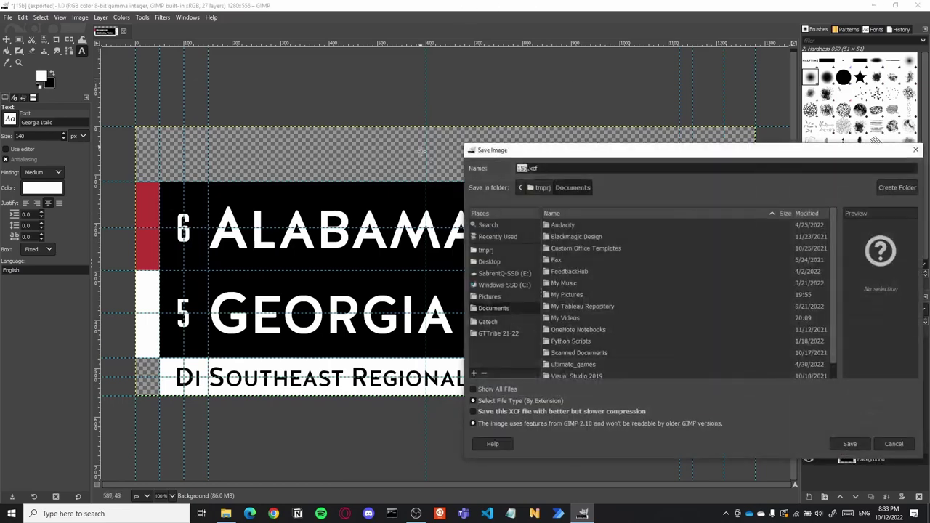
left_click_drag(601, 156, 383, 65)
left_click(271, 205)
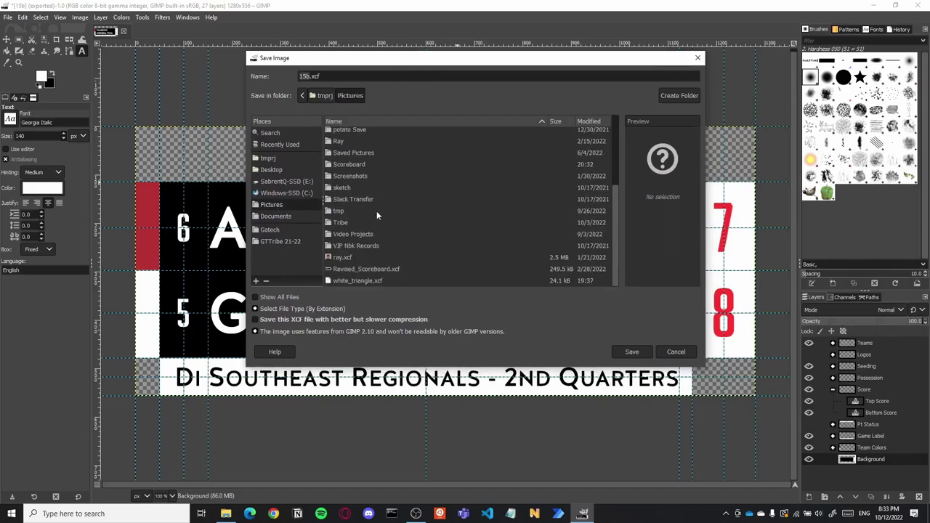
double_click(357, 164)
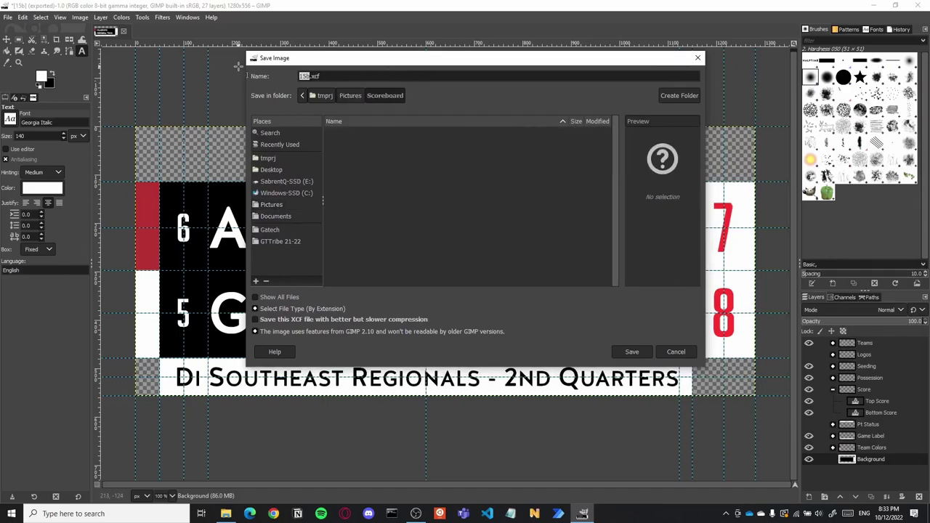
type("Scoreboard_Maker")
key("Return")
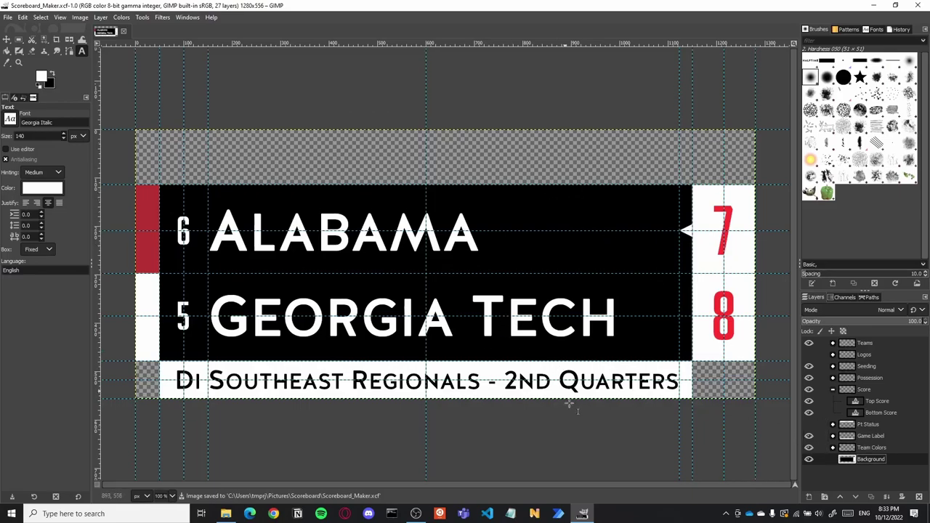
left_click(917, 5)
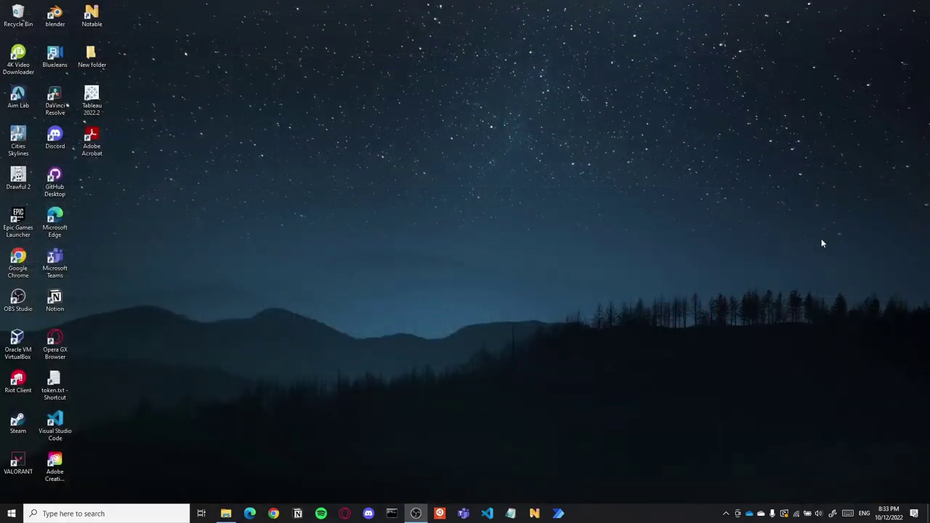